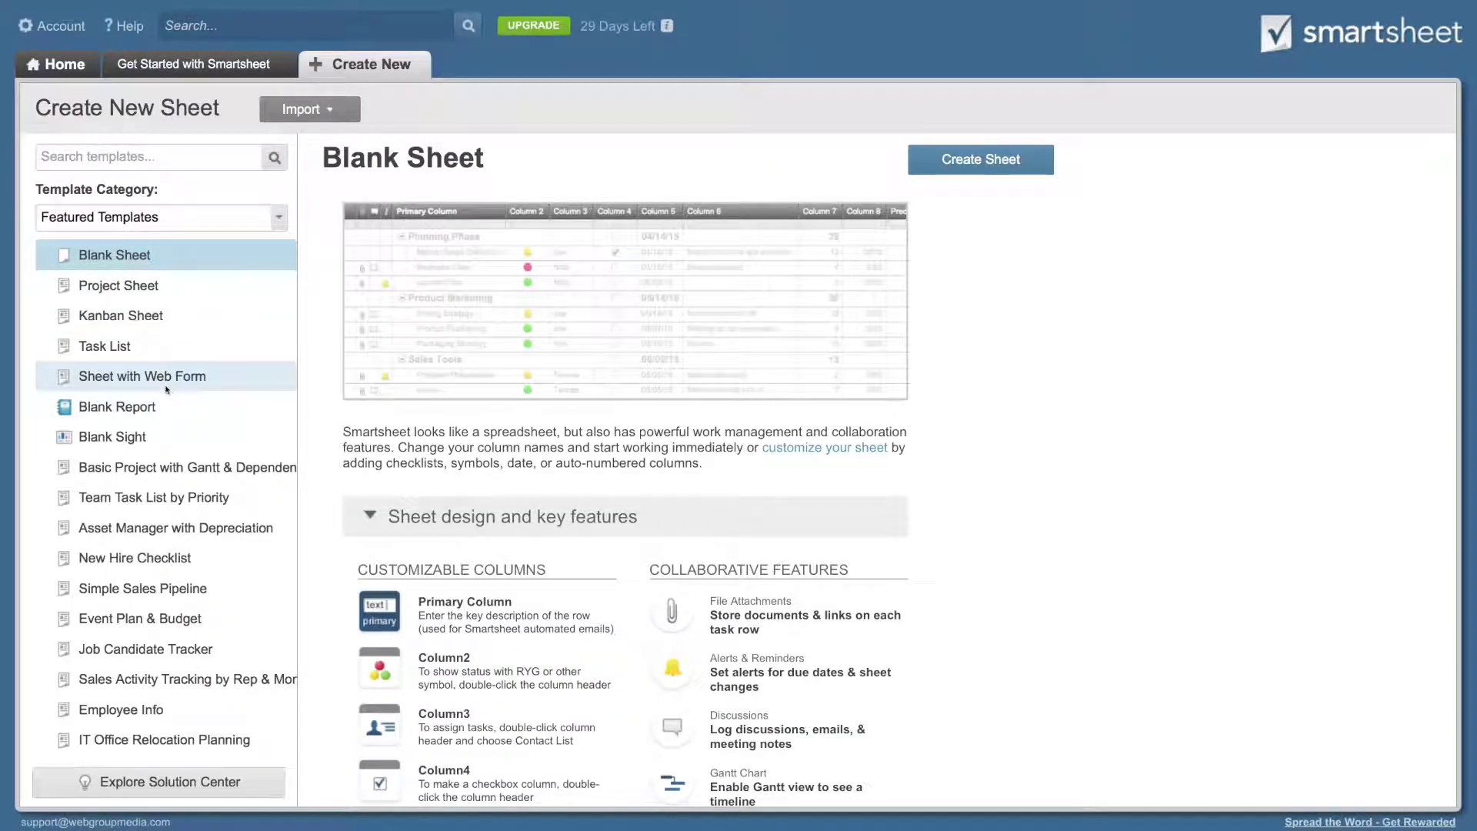
Step: Create a sheet named 'Customer Satisfaction Survey' from the Sheet with Web Form template
click(166, 387)
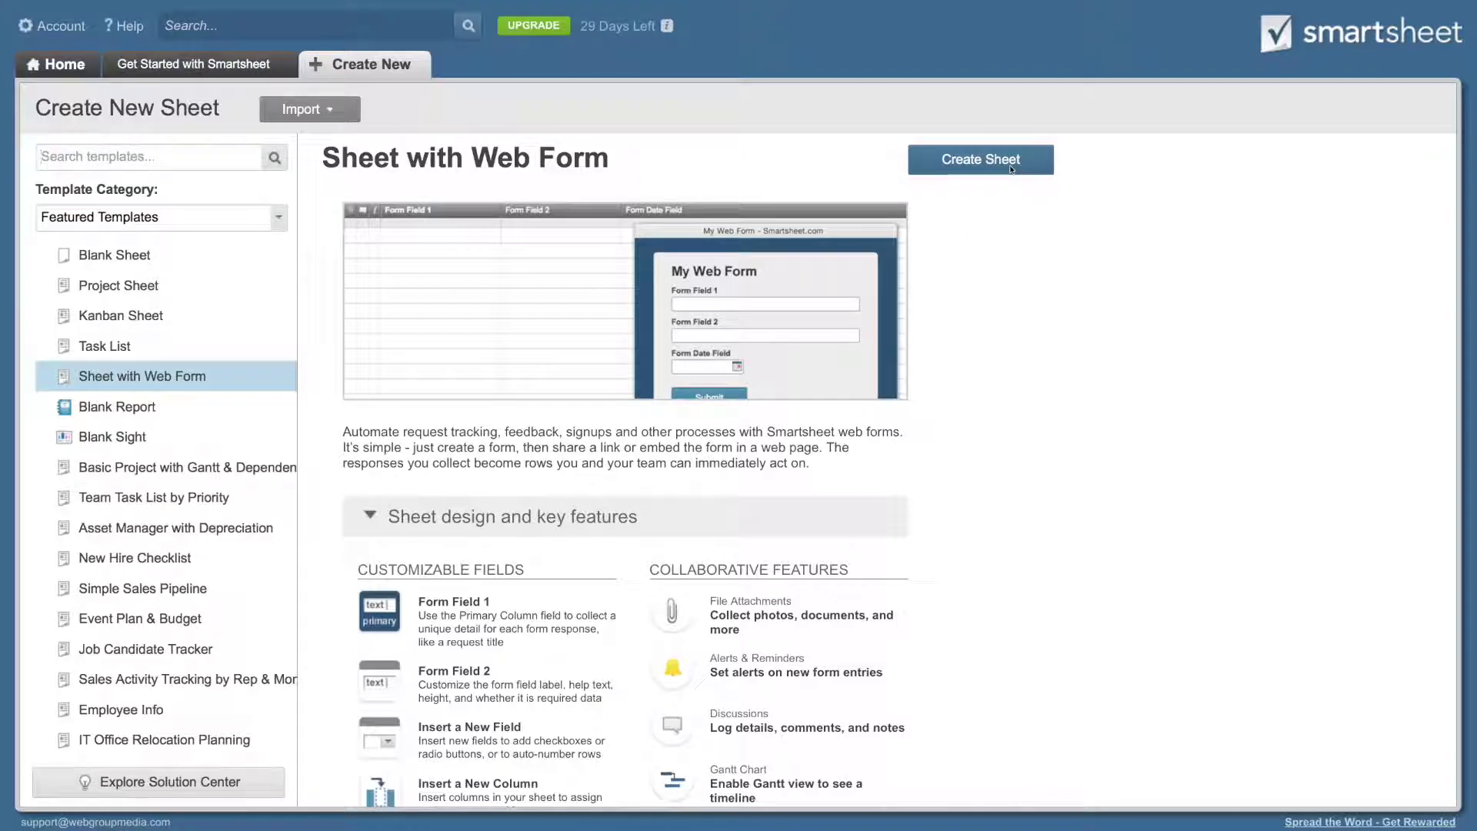
click(1011, 168)
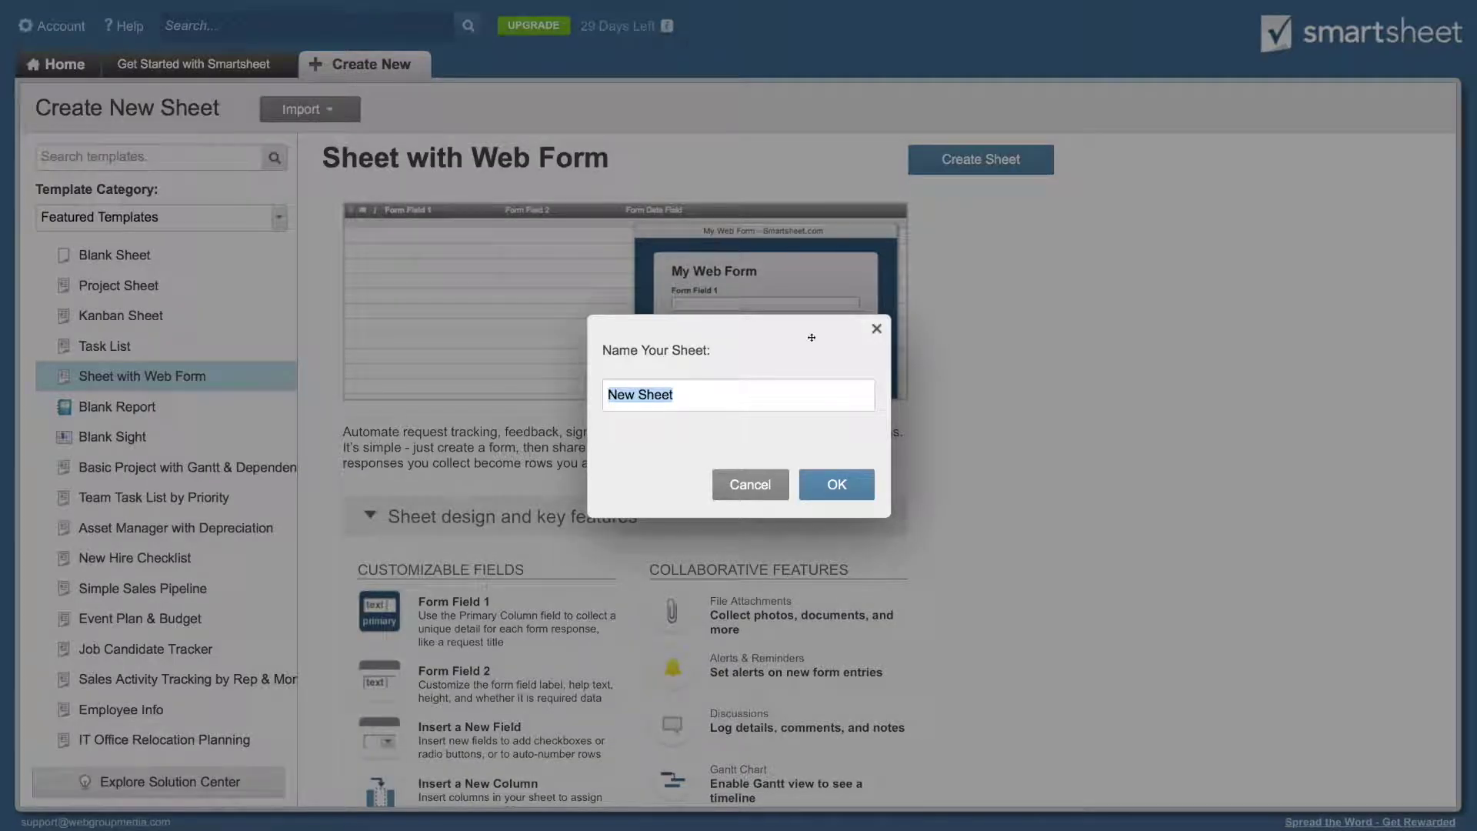
text(Custome)
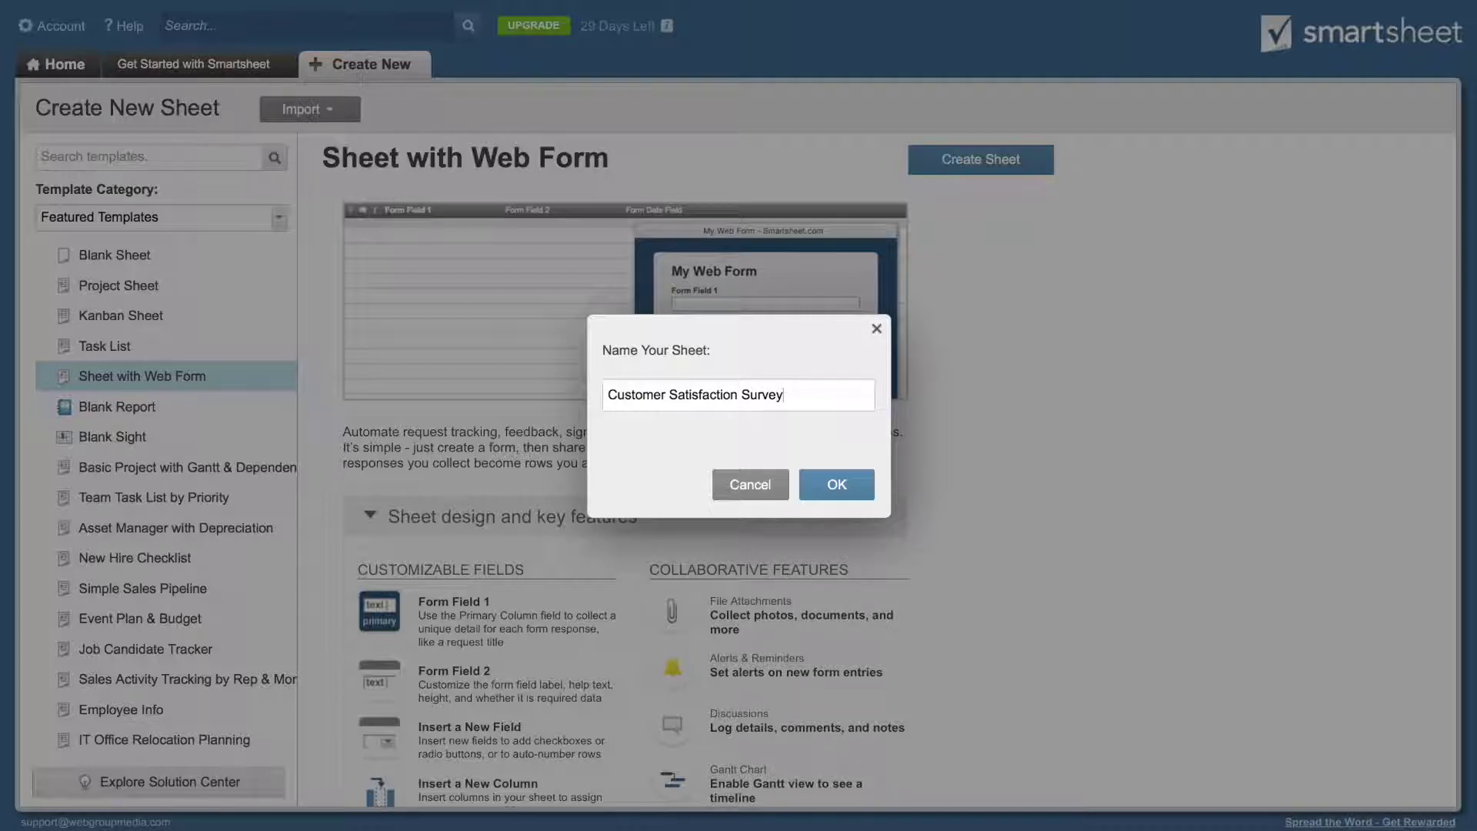
text(r Satisfaction Survey)
click(848, 483)
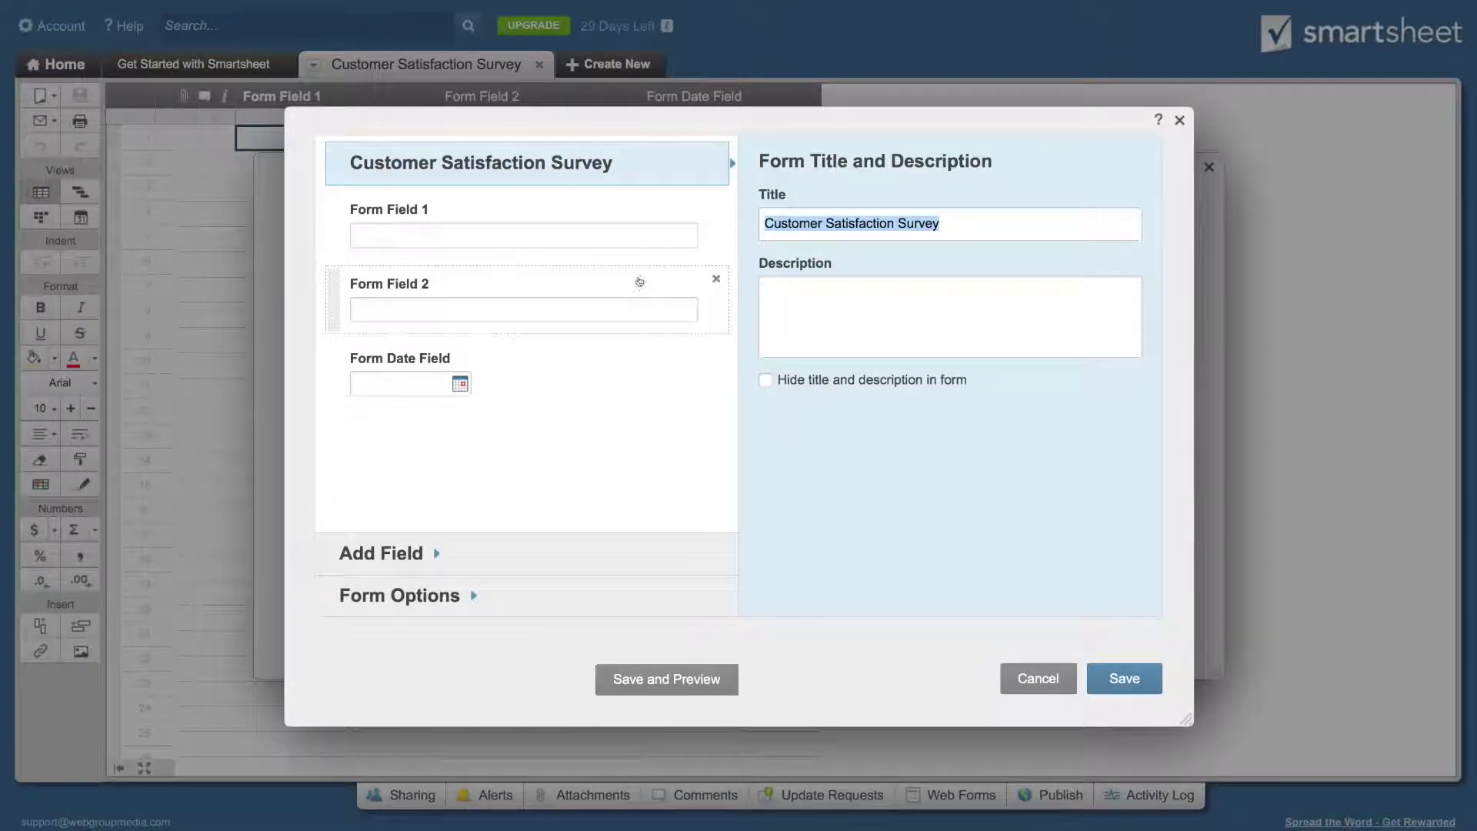
Step: Relabel the first form field 'Ticket Mask' and make it a hidden field
click(454, 221)
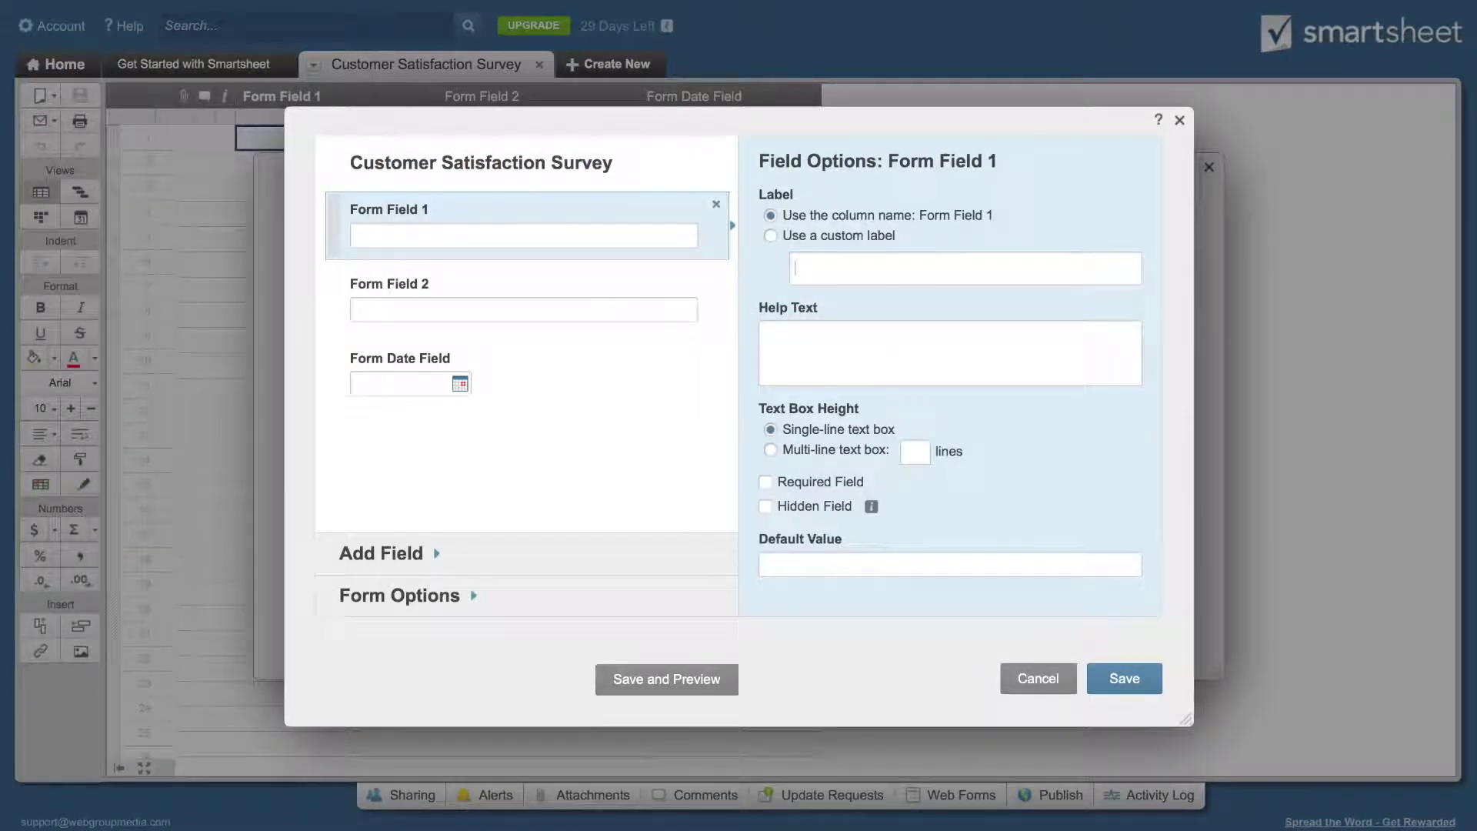
click(922, 268)
text(Ticket Mask)
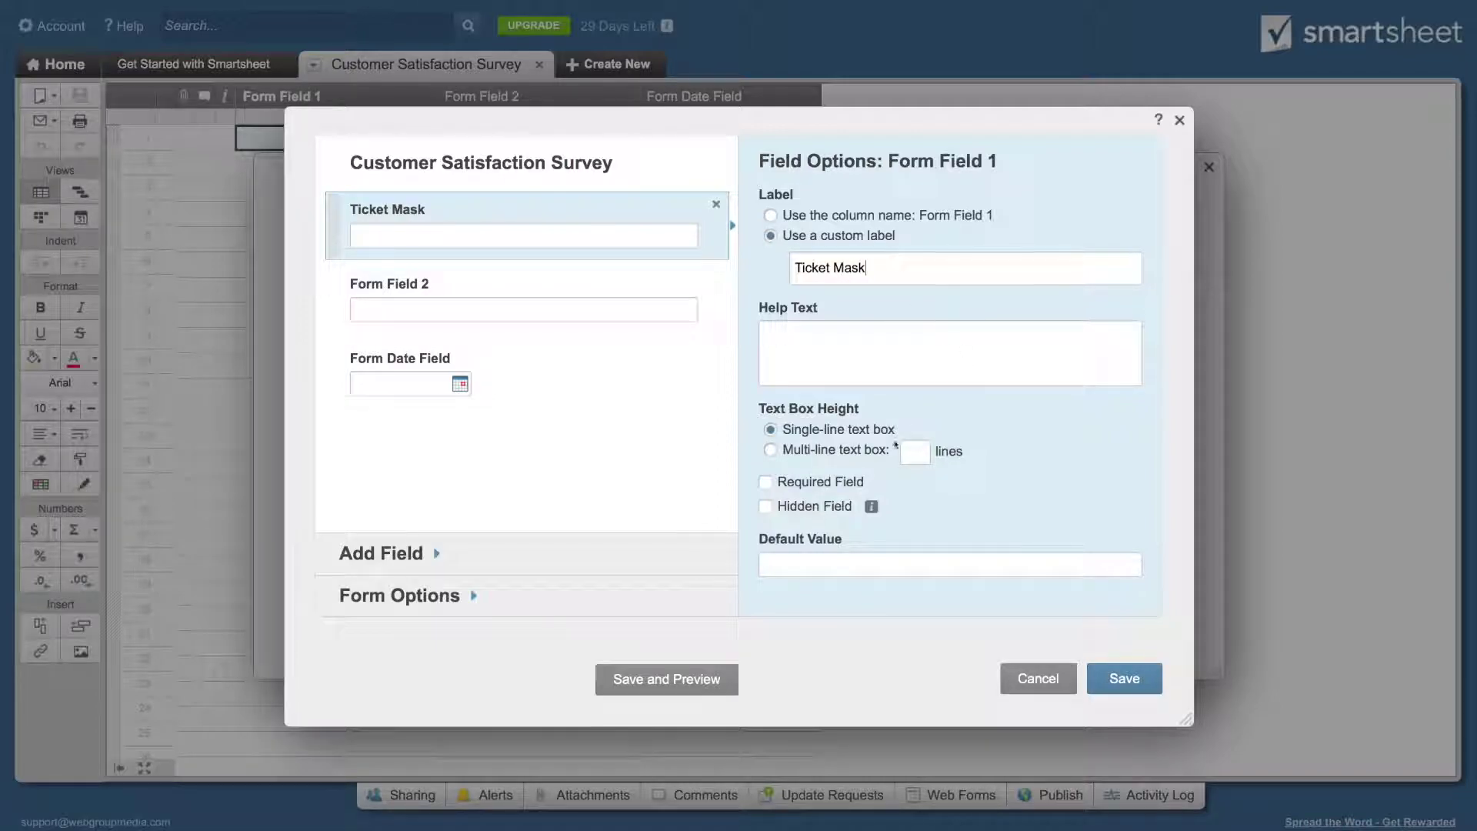
click(814, 506)
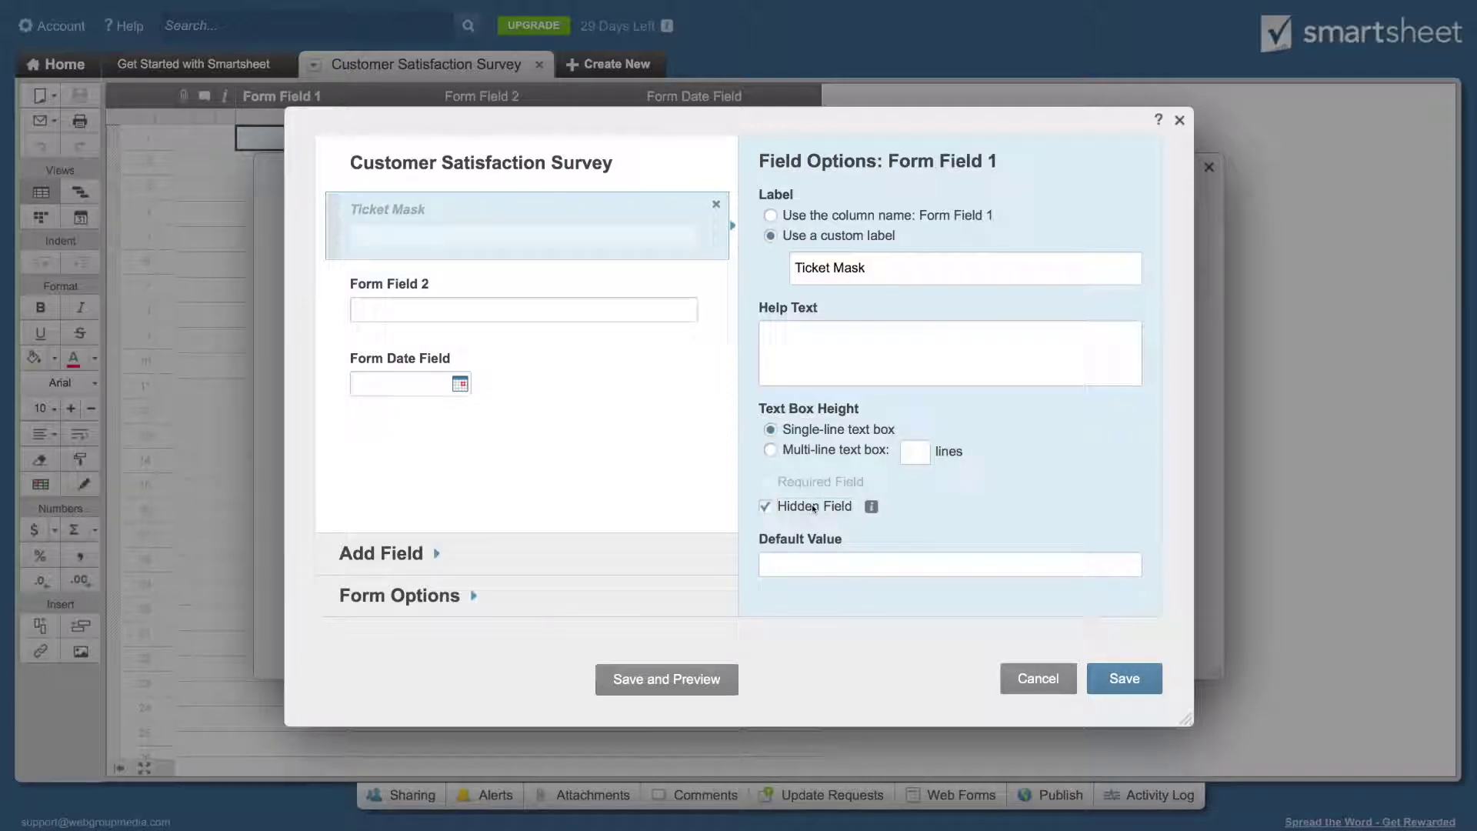
Step: Relabel the second field 'Email', hide it, and remove the Form Date Field from the form
click(468, 295)
click(846, 238)
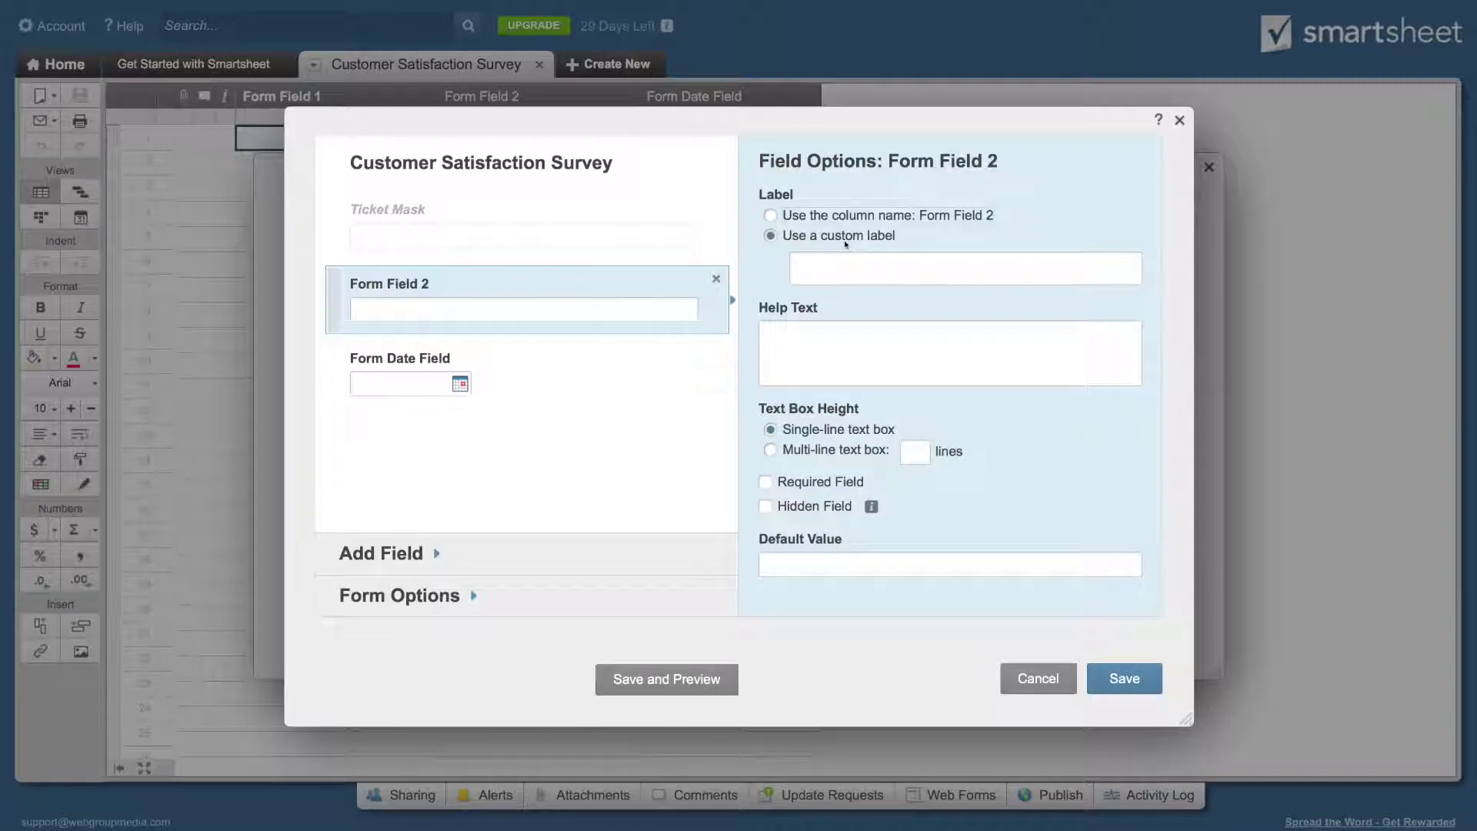
text(Email)
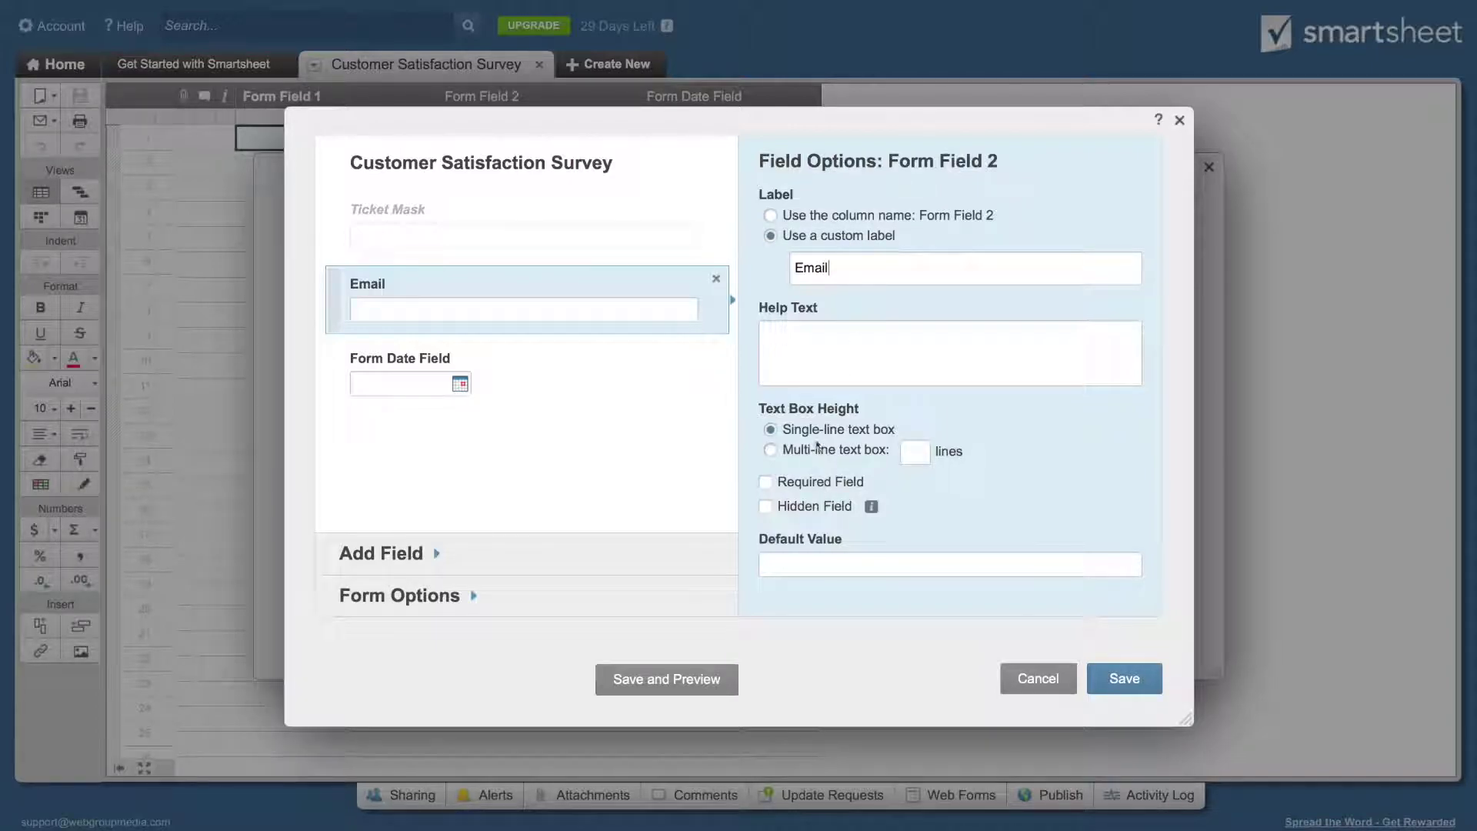
click(838, 512)
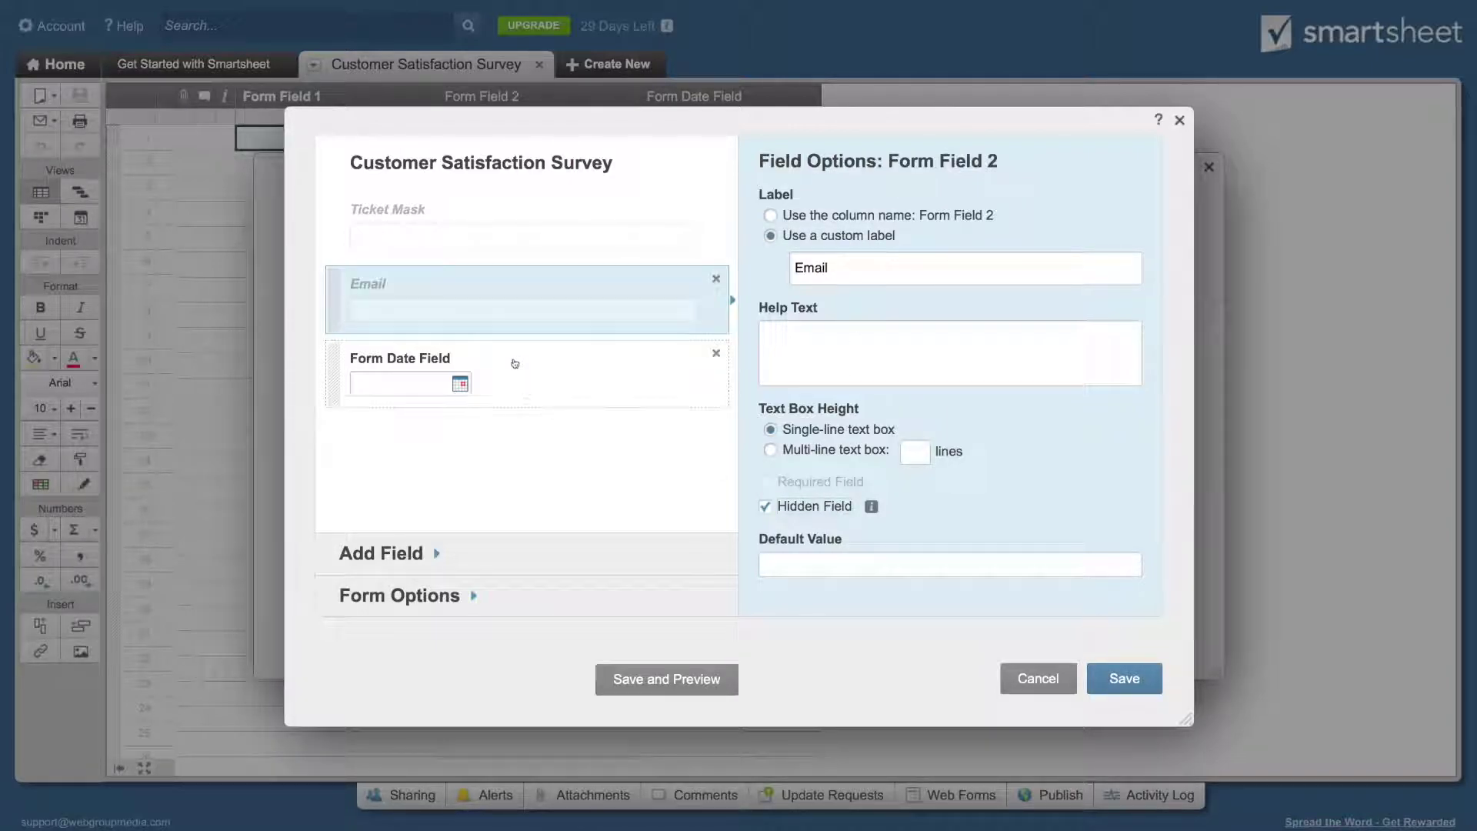
click(717, 353)
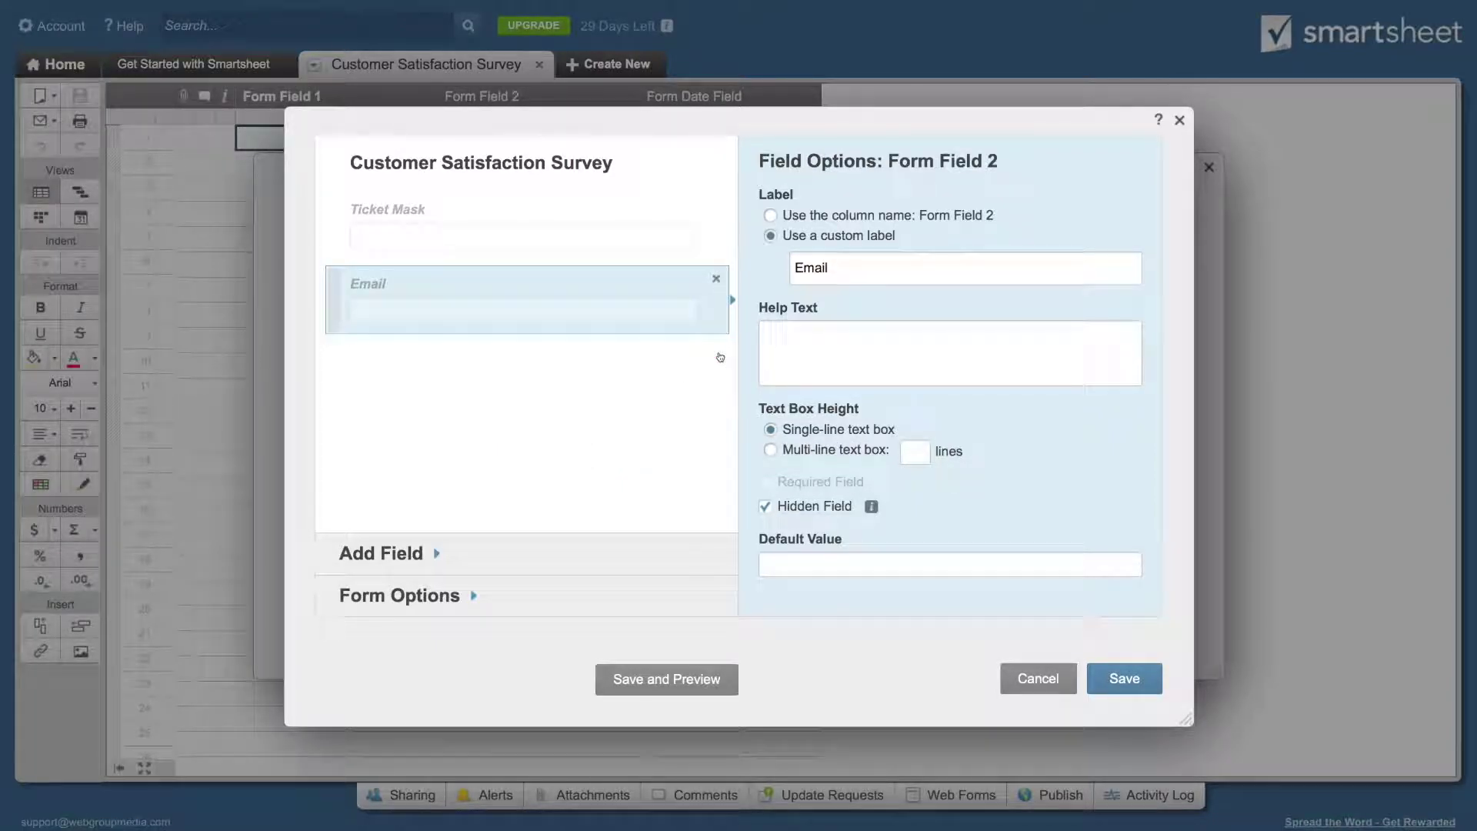
click(400, 561)
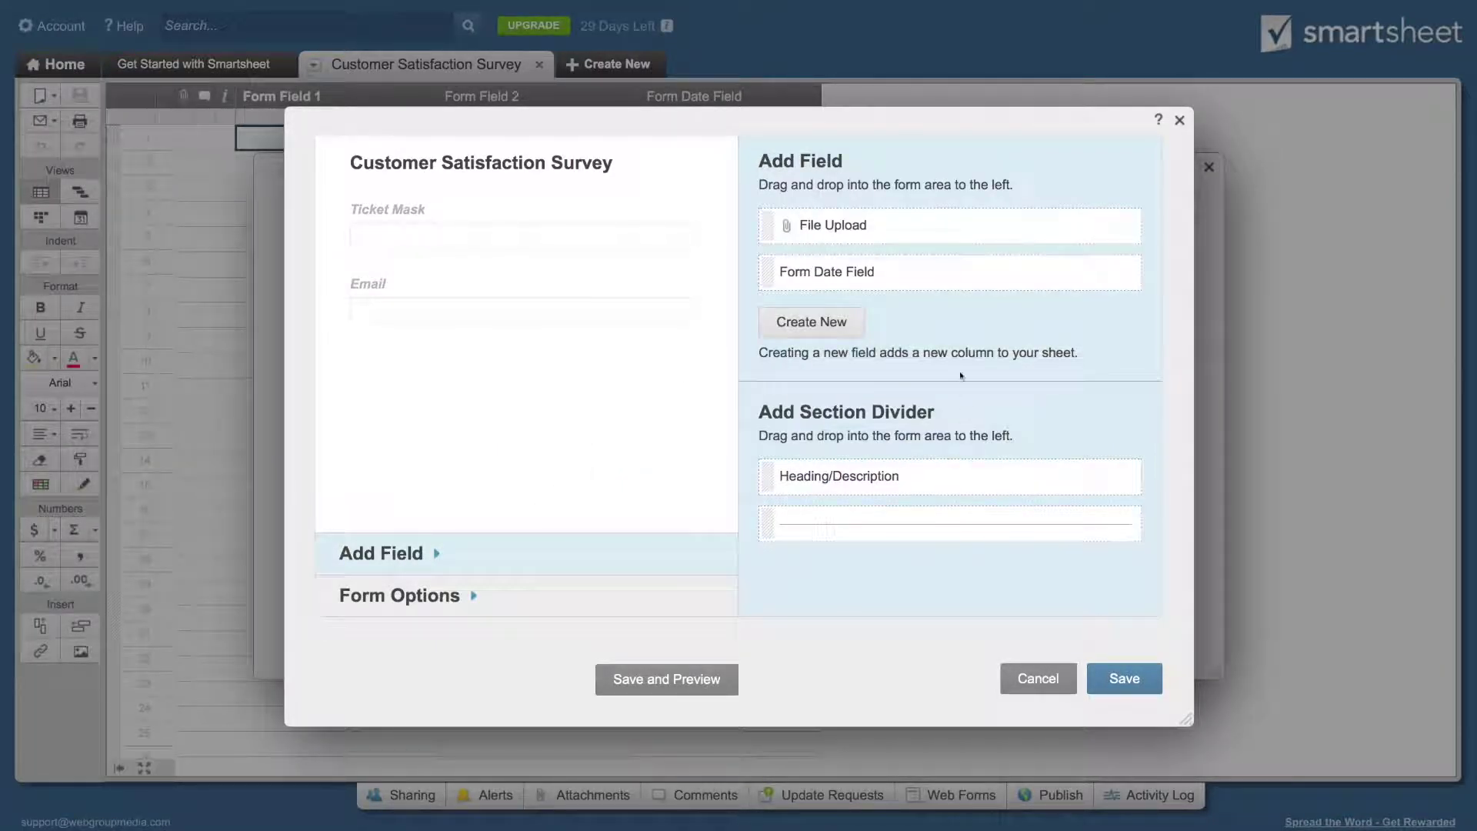
Step: Create a Satisfaction Level dropdown (Satisfied, Neutral, Dissatisfied) and place it below Email
click(808, 326)
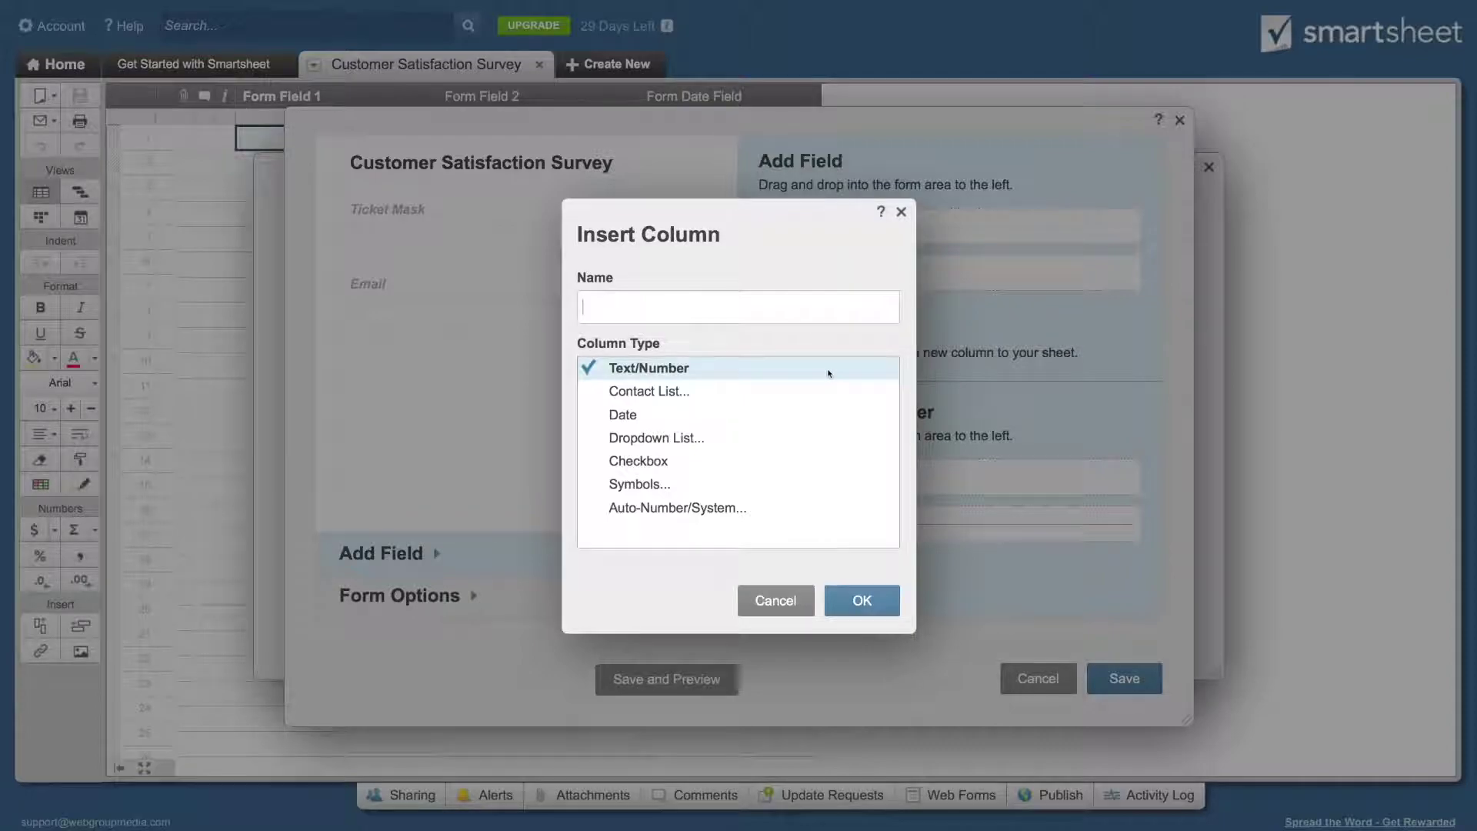
click(677, 439)
text(S)
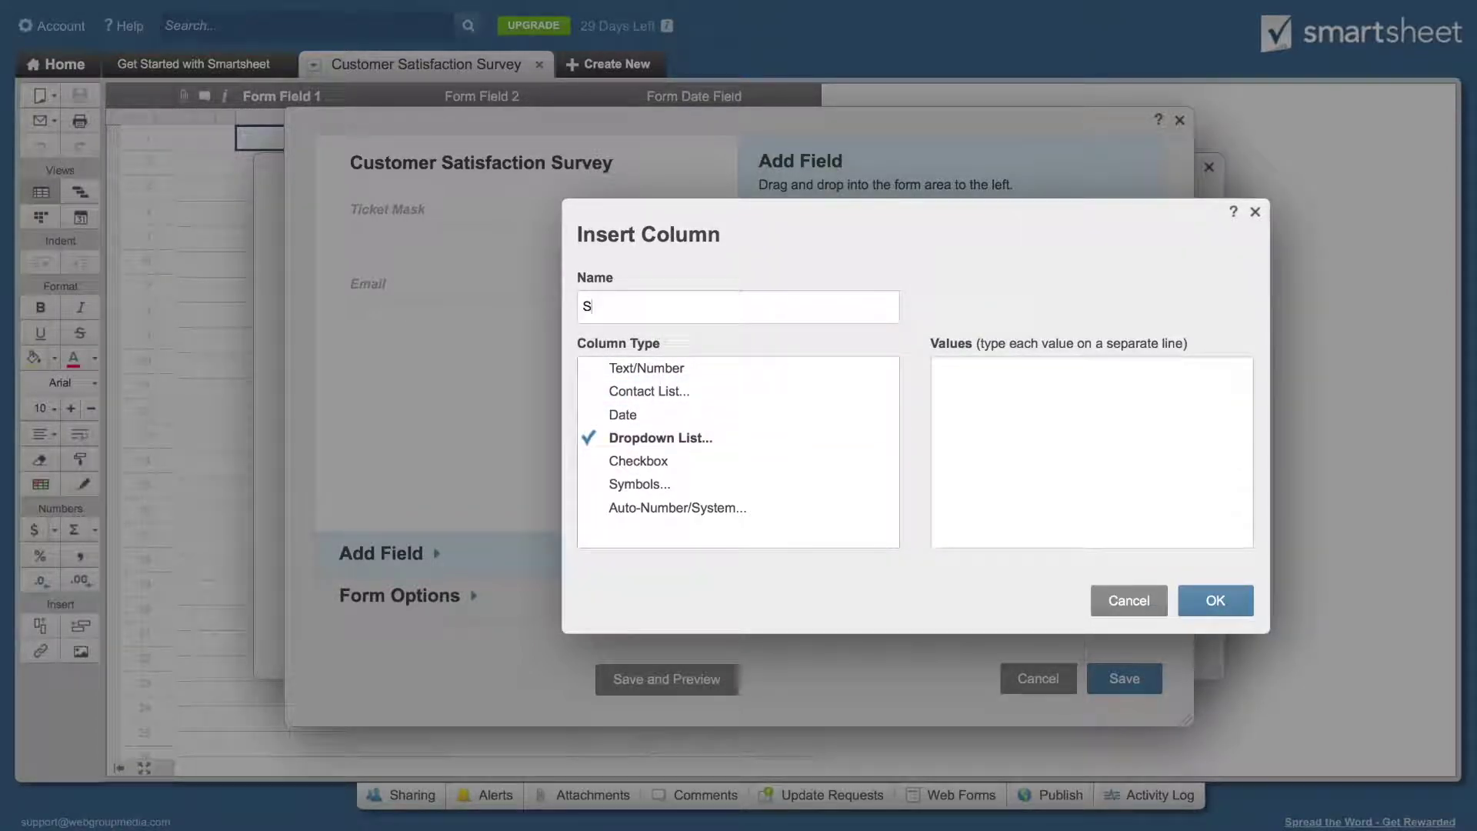
text(atisfaction Level)
click(1044, 399)
text(Satis)
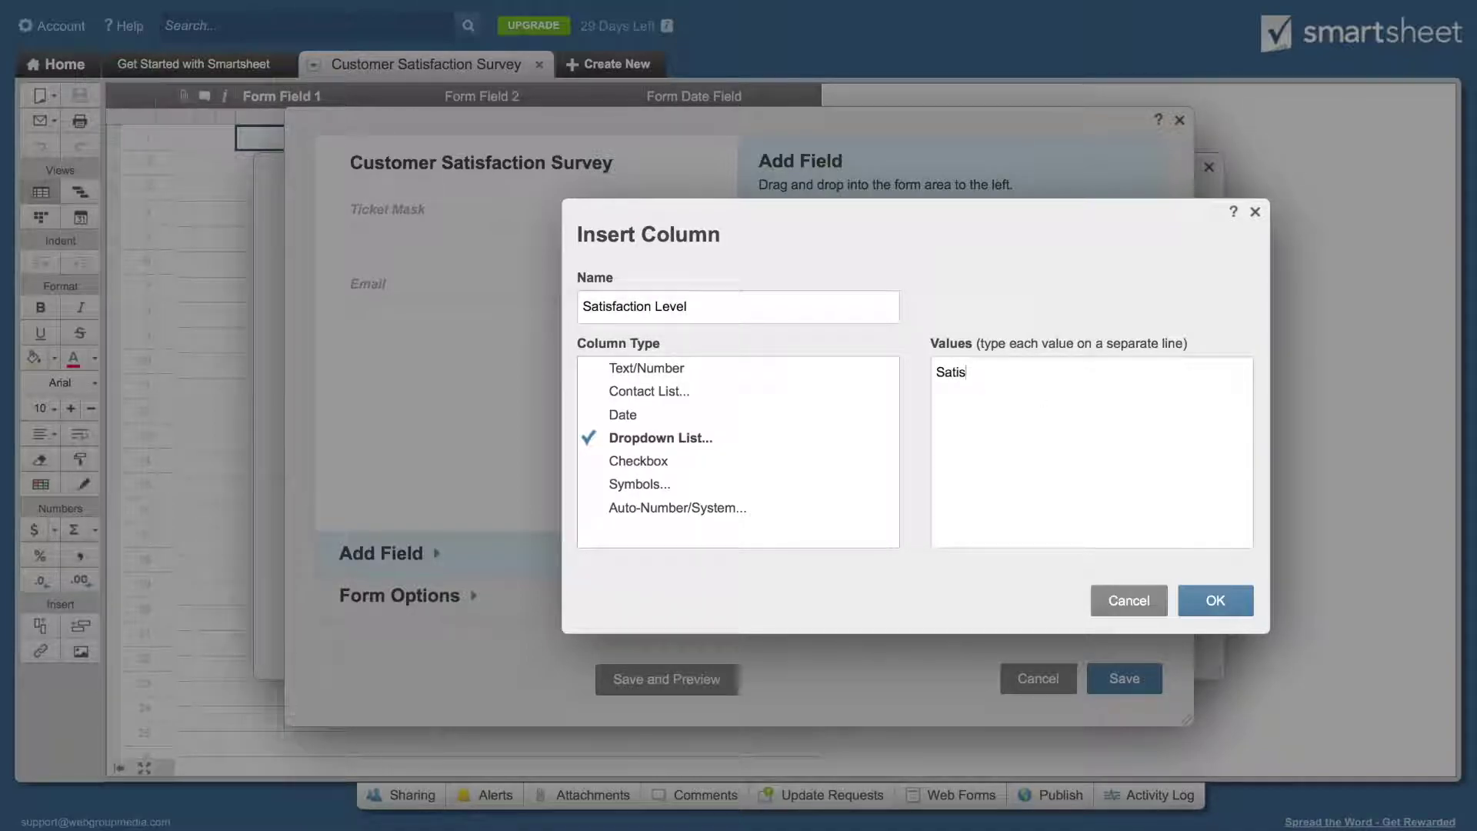
text(fied)
key(Return)
text(Neutral)
key(Return)
text(Dissatisfie)
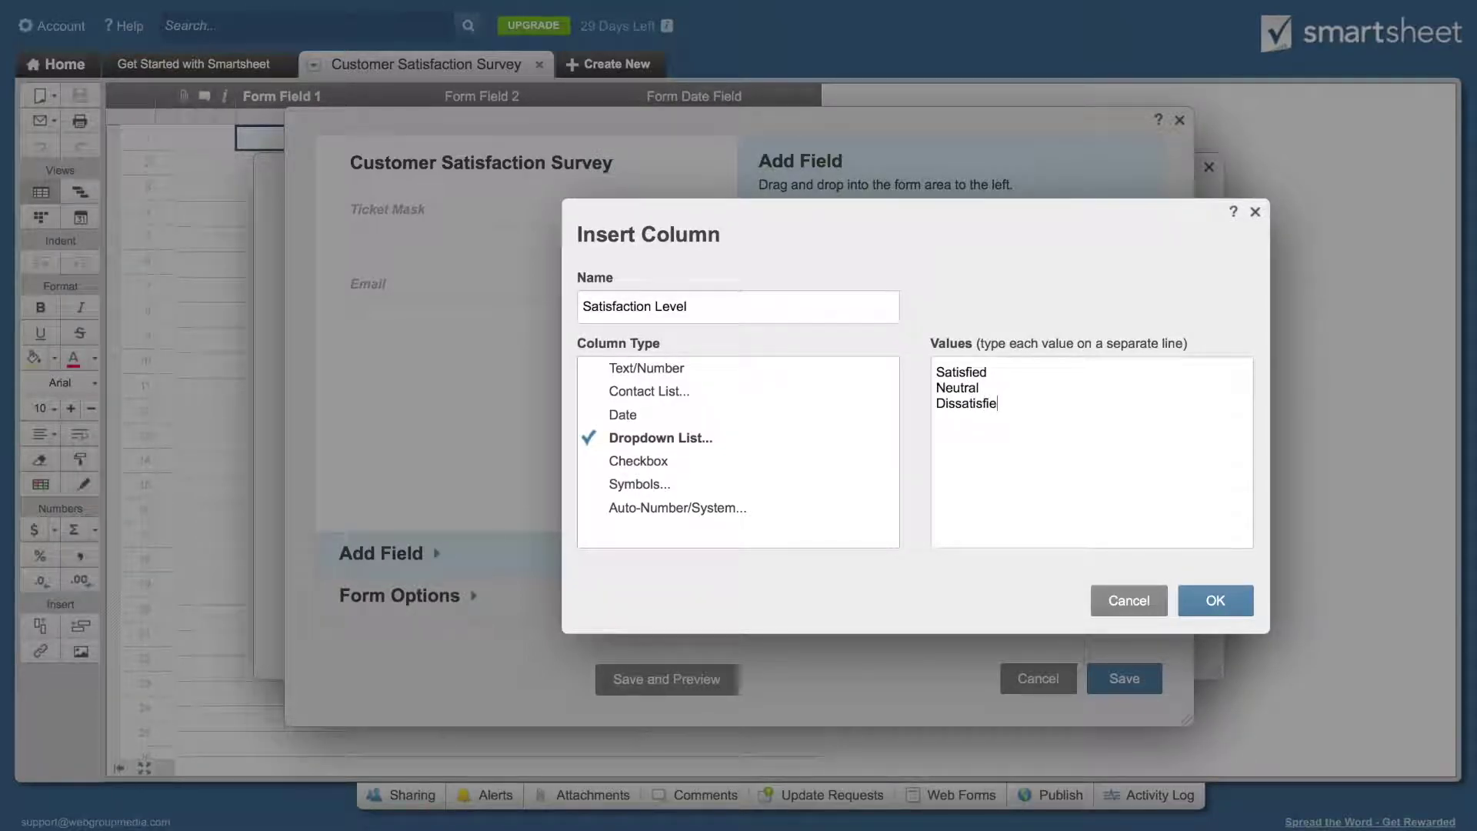
text(d)
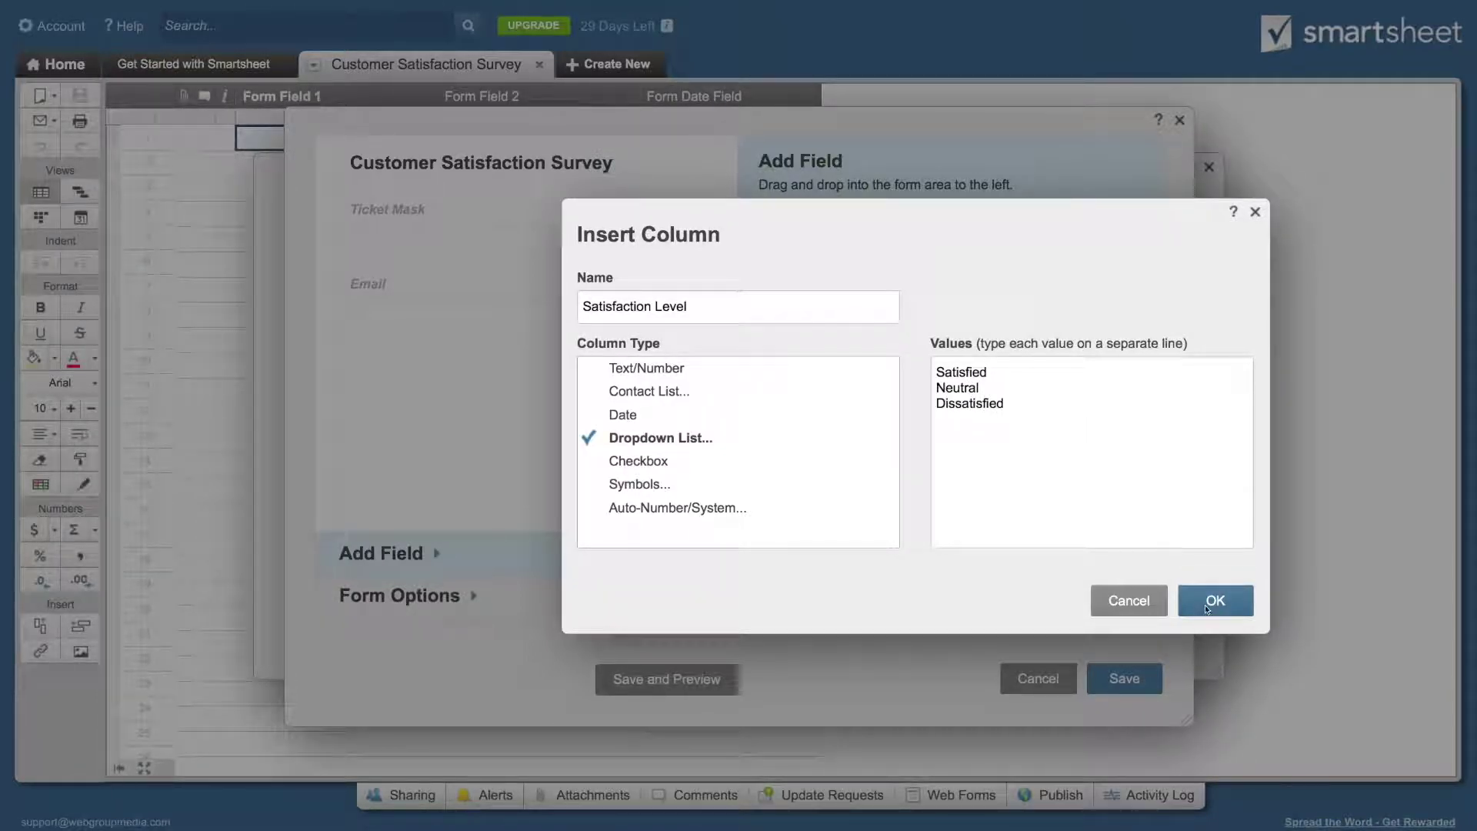
click(1207, 607)
drag(831, 318, 596, 370)
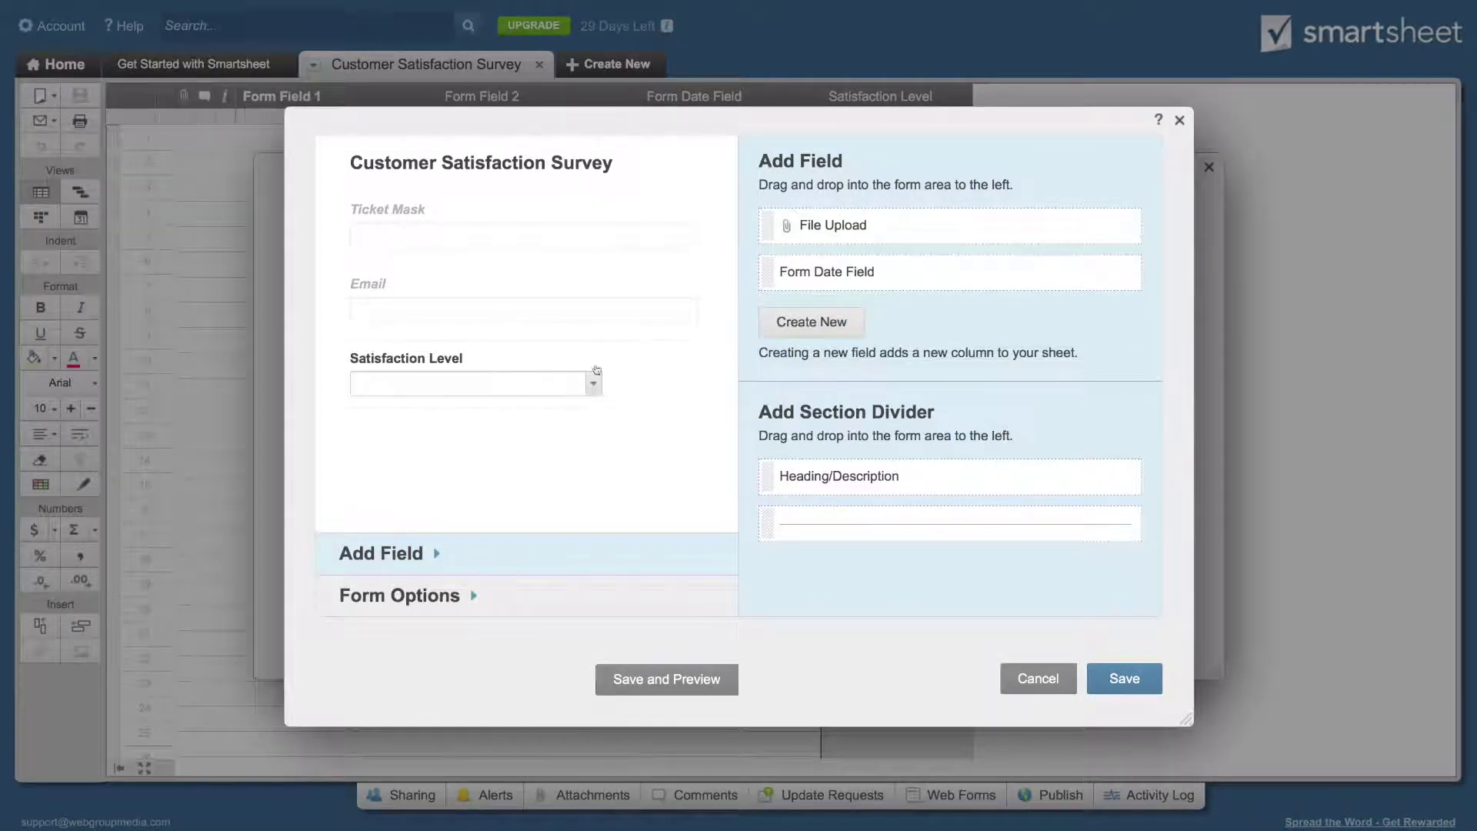
click(579, 357)
Step: Show Satisfaction Level as vertical radio buttons and make it a required field
click(830, 457)
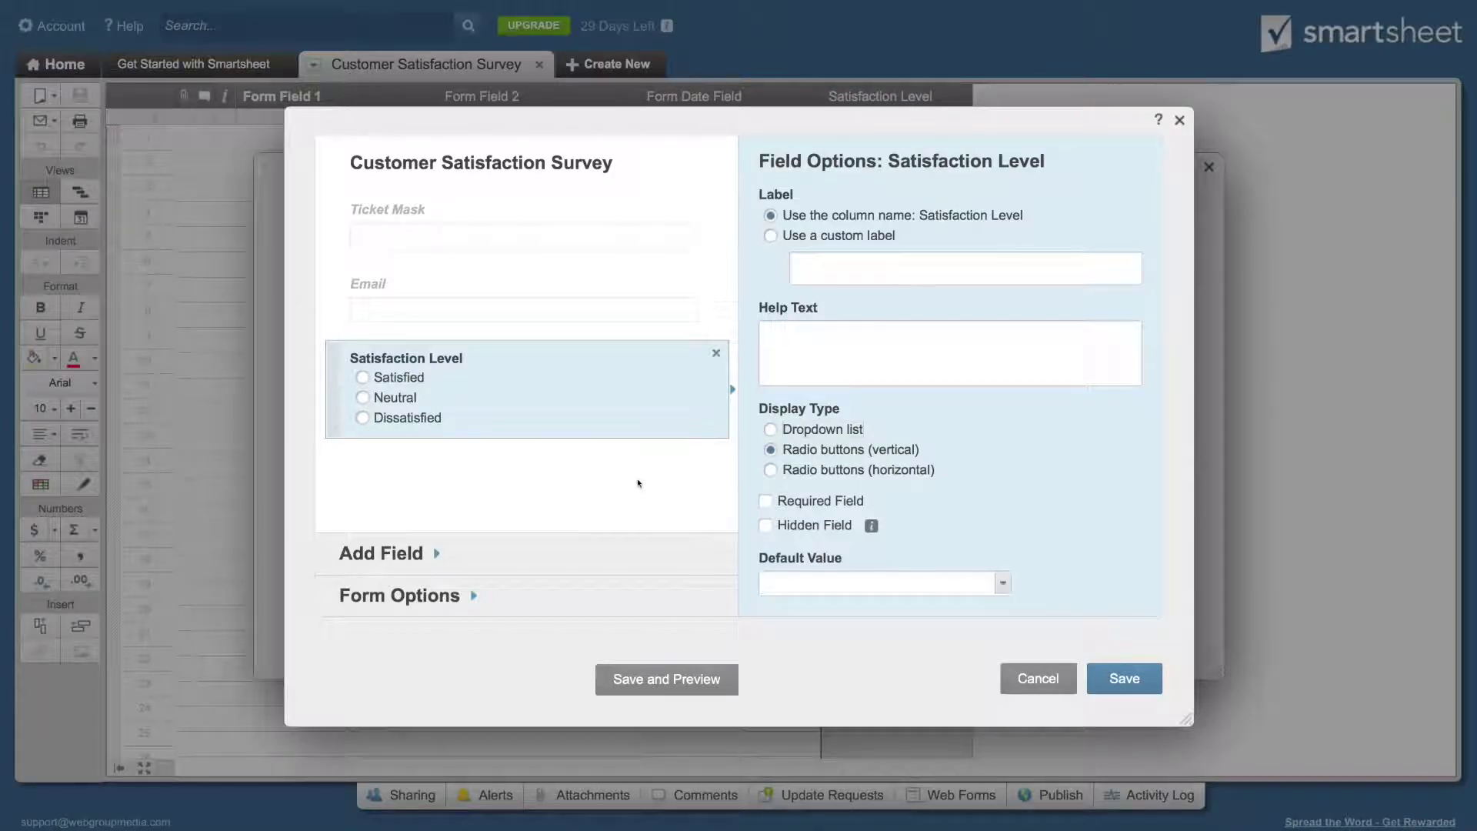
click(838, 506)
click(491, 548)
Step: Add a three-line Comment field at the form's end and save the web form
click(841, 322)
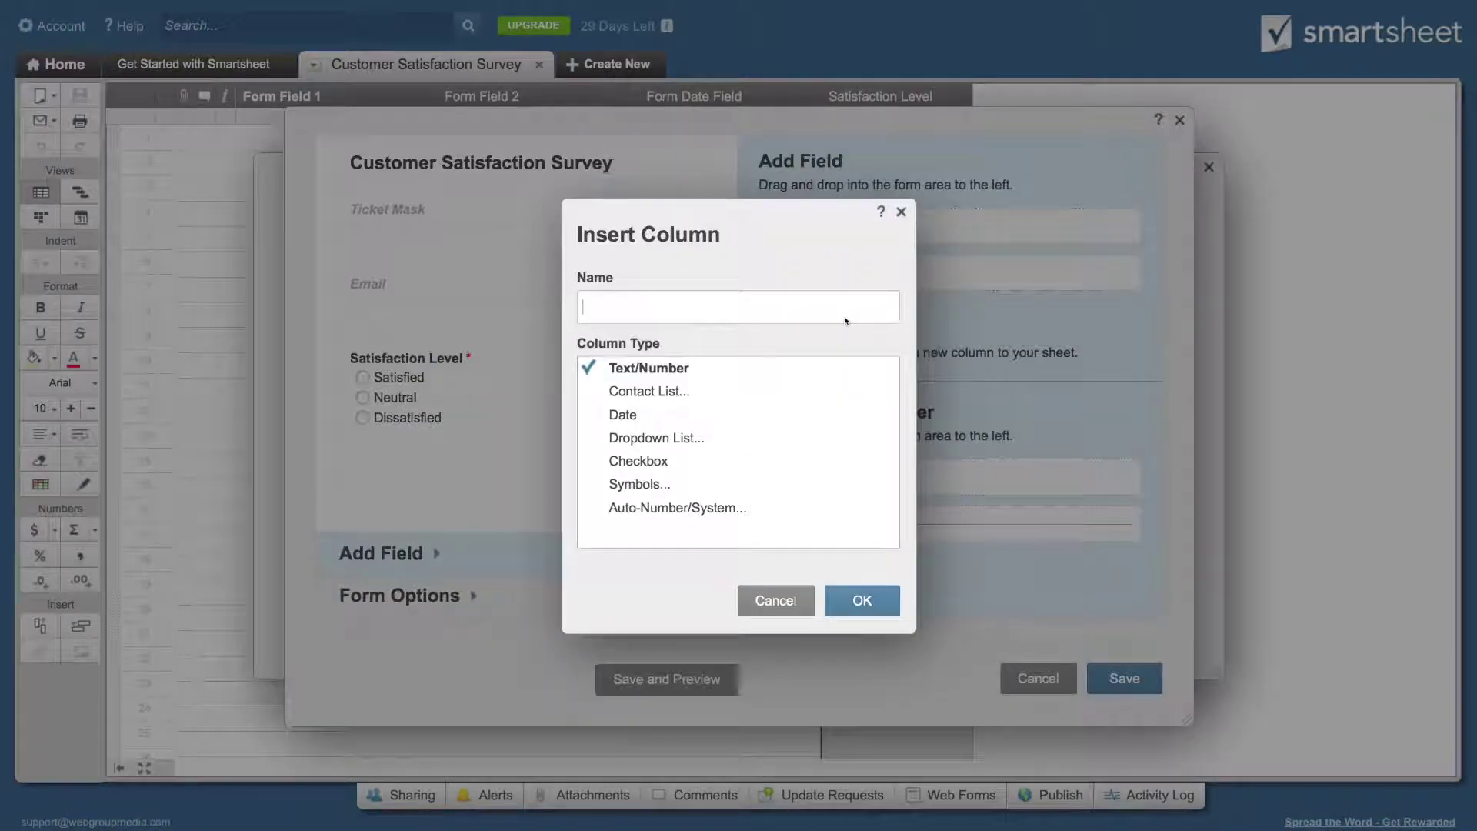
text(Comment)
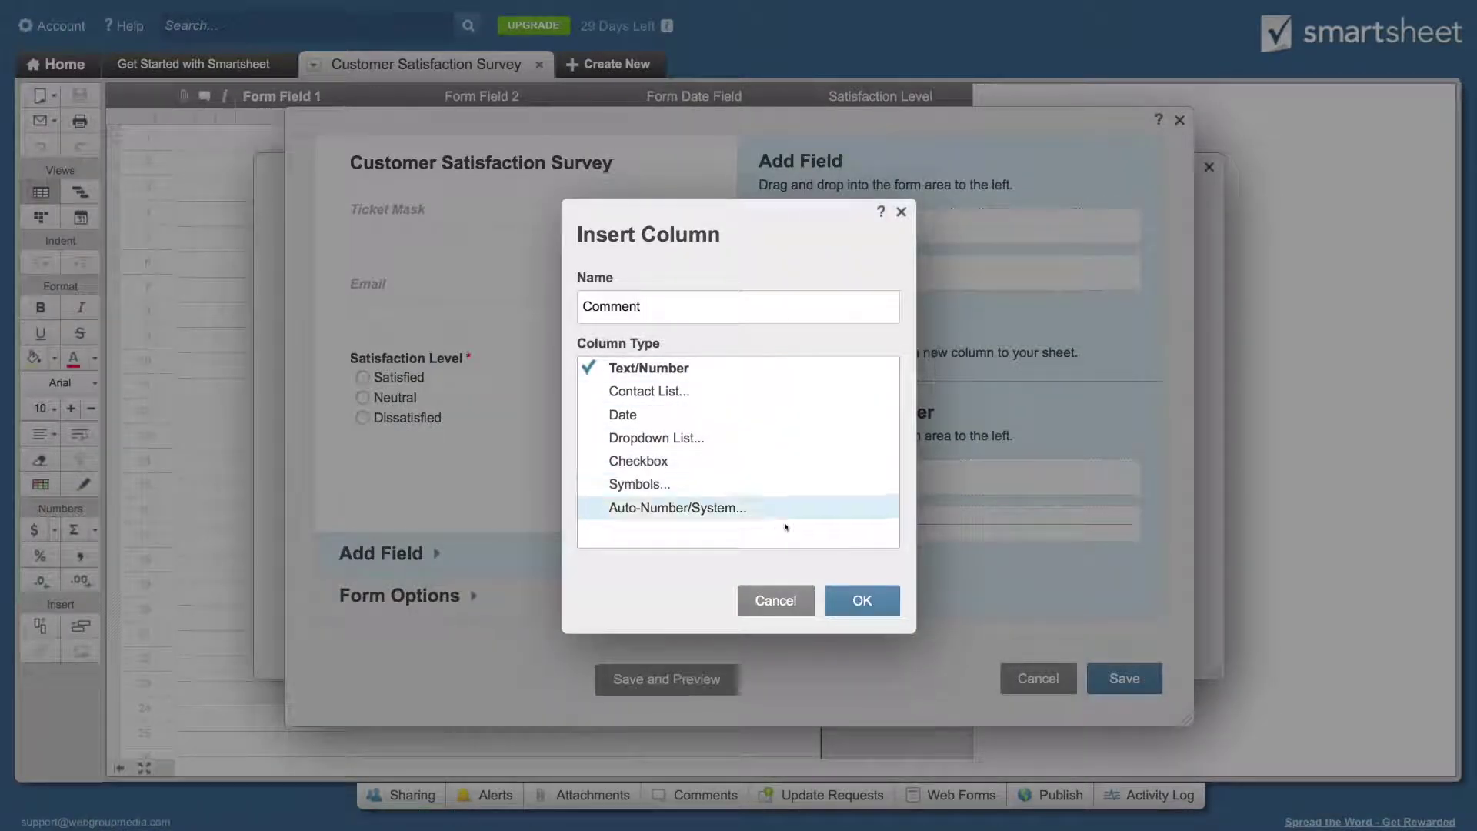
click(862, 601)
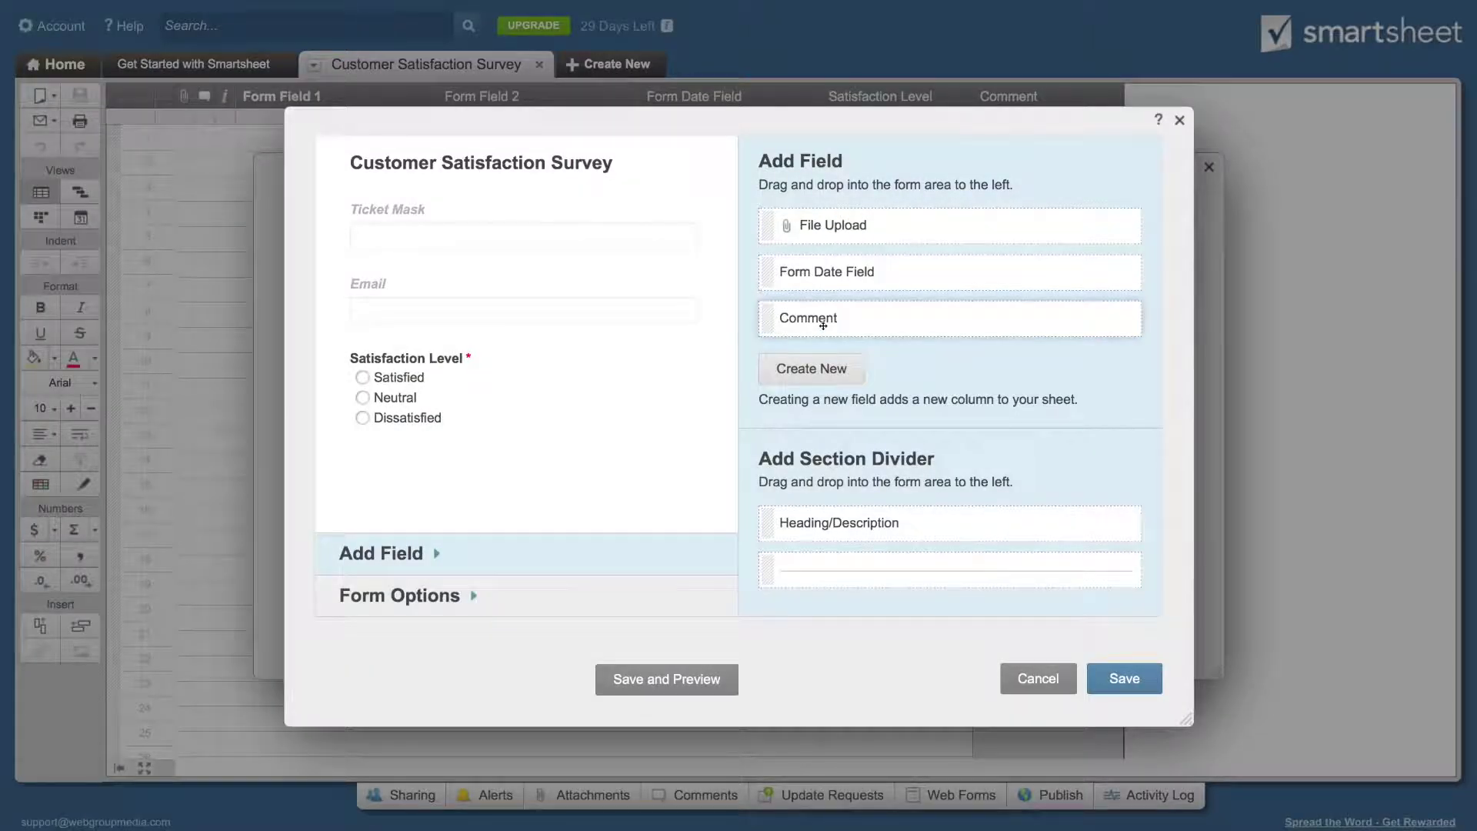
drag(873, 318, 553, 454)
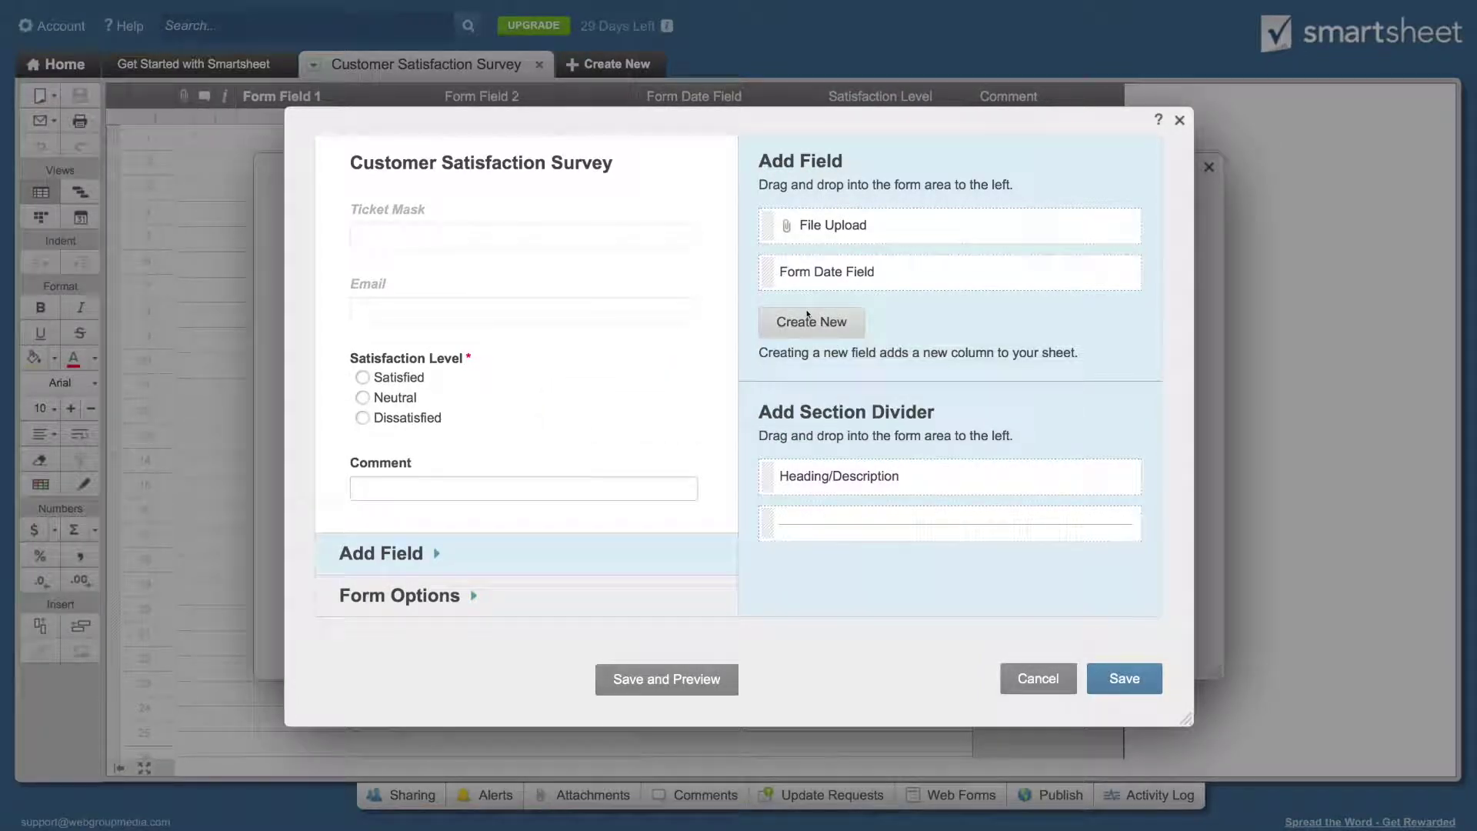
click(552, 454)
click(833, 452)
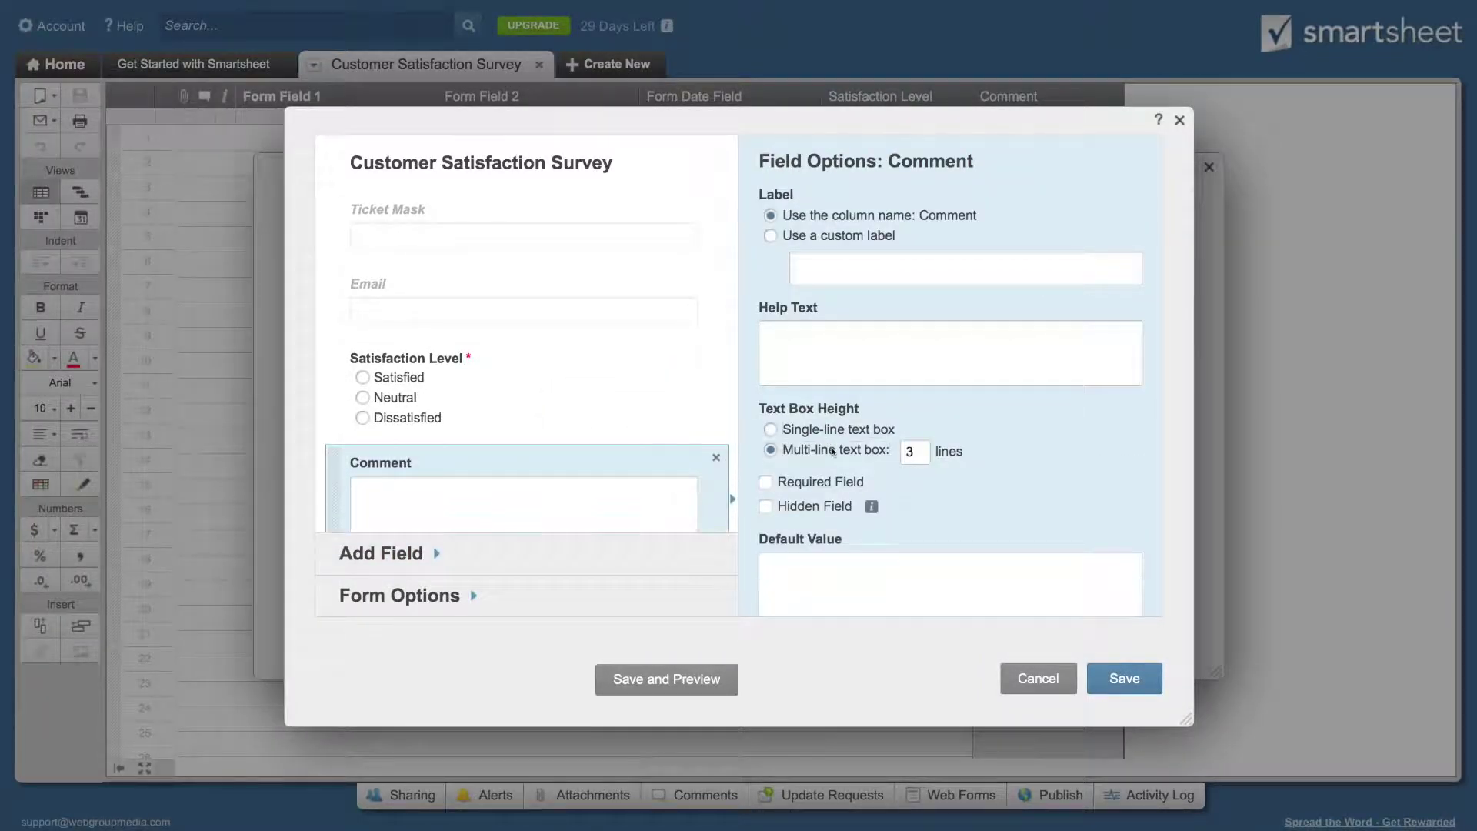
scroll(970, 512, down, 1)
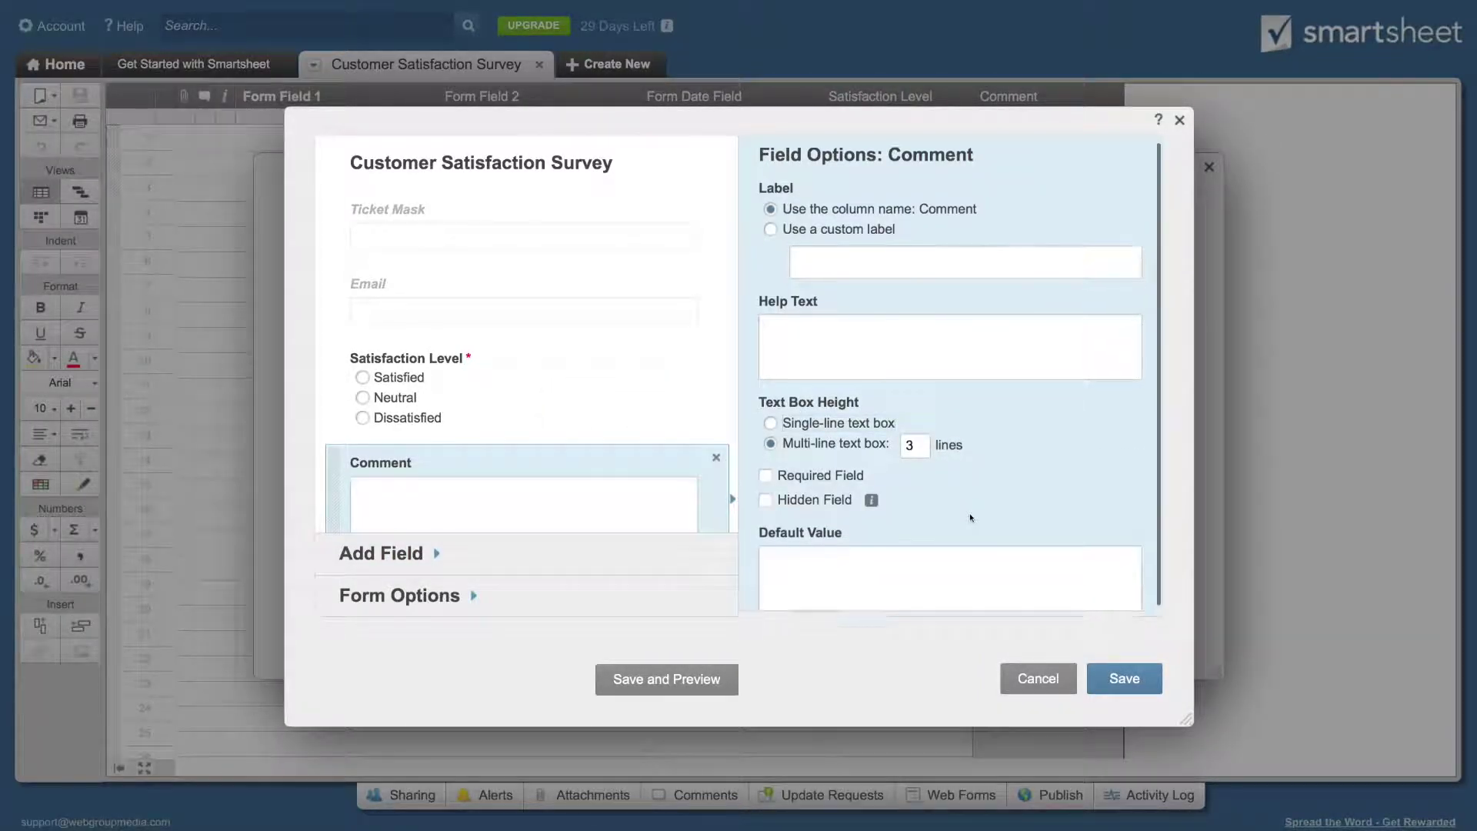
click(1125, 679)
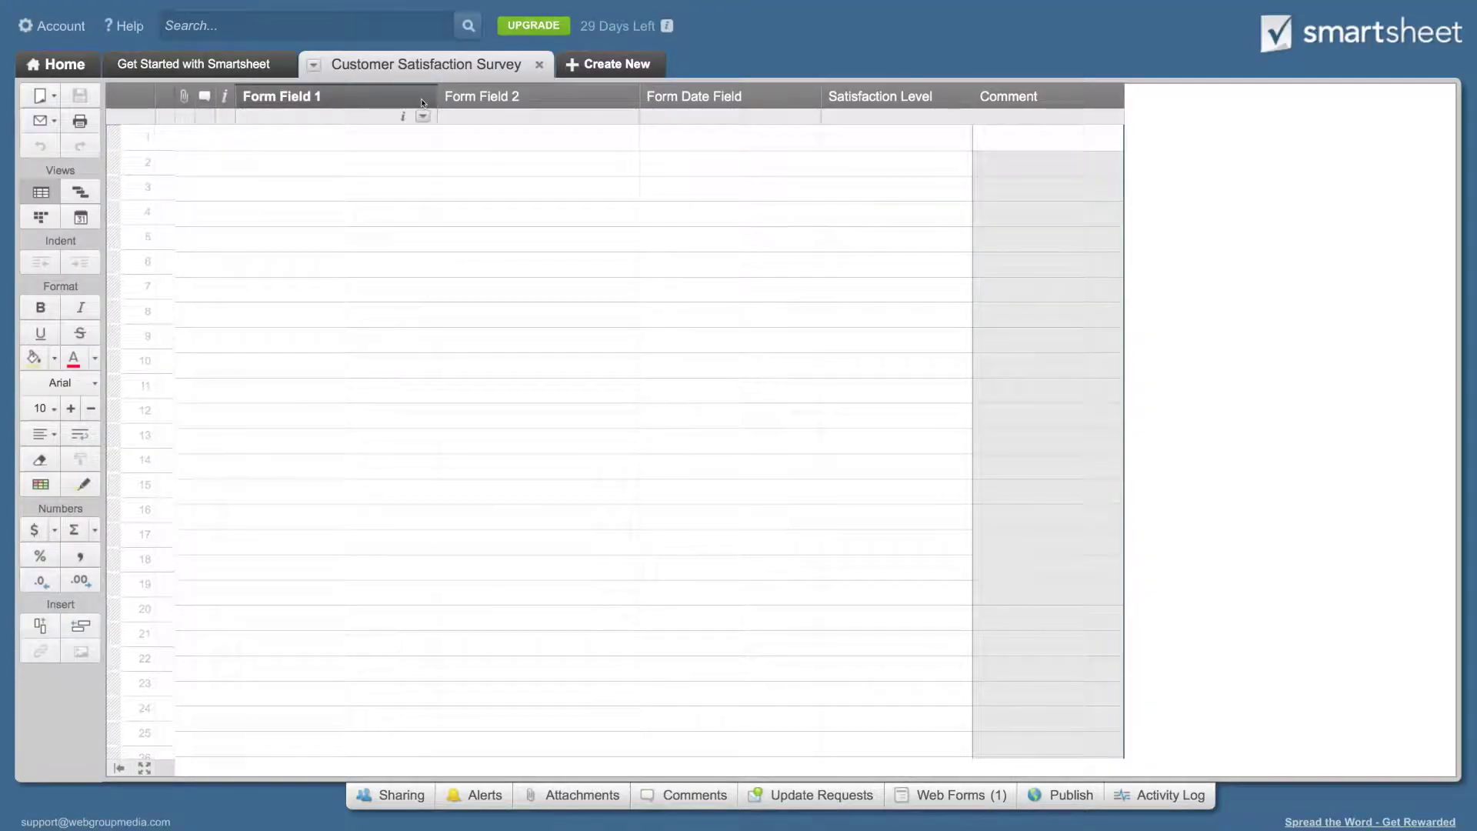
Step: Rename the Form Field 1 column to Ticket Mask
click(423, 115)
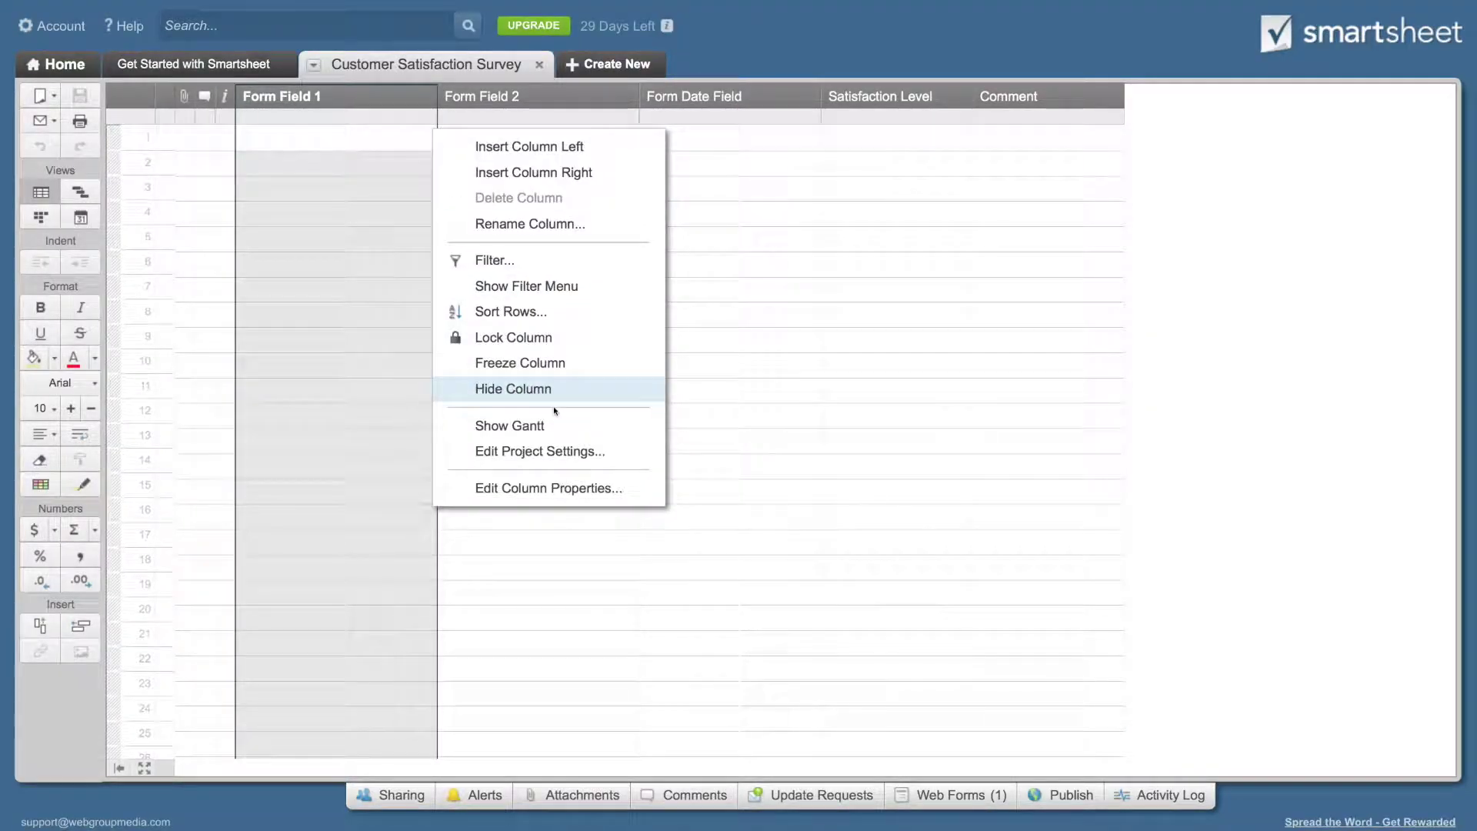
click(616, 487)
text(Ticke)
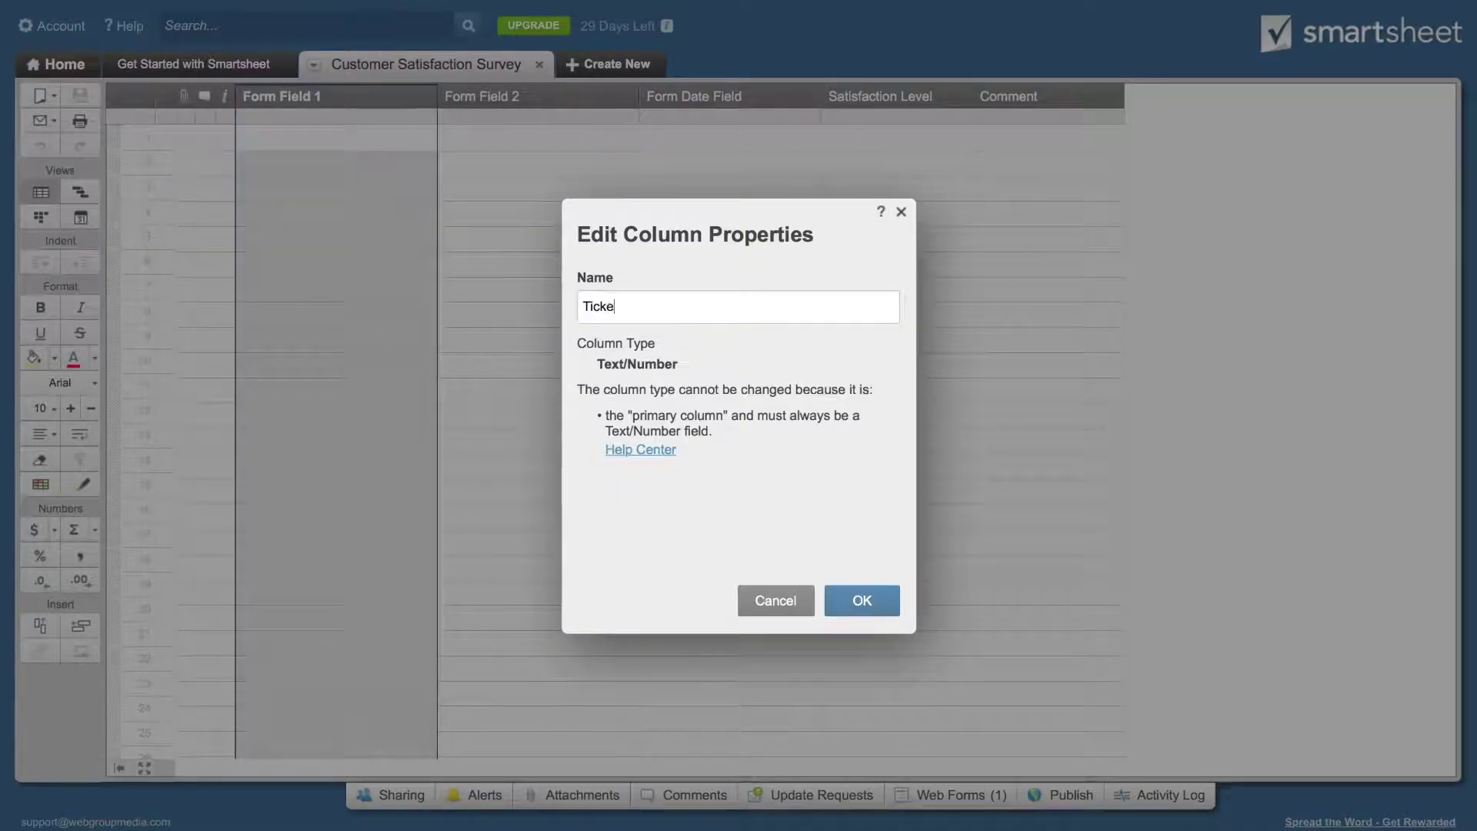
text(t Mask)
click(862, 600)
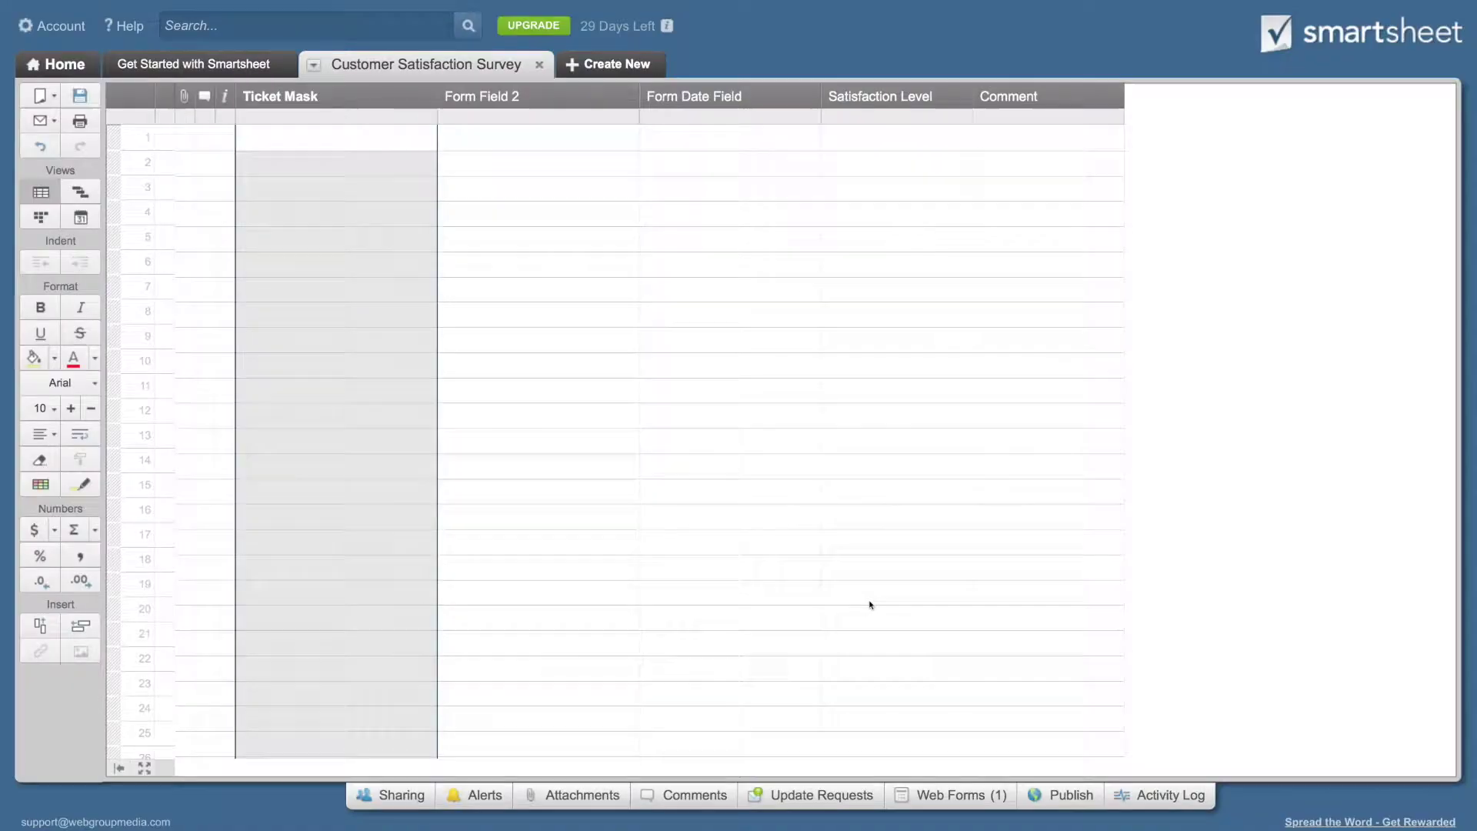
Step: Rename the Form Field 2 column to Email and delete the Form Date Field column
click(624, 115)
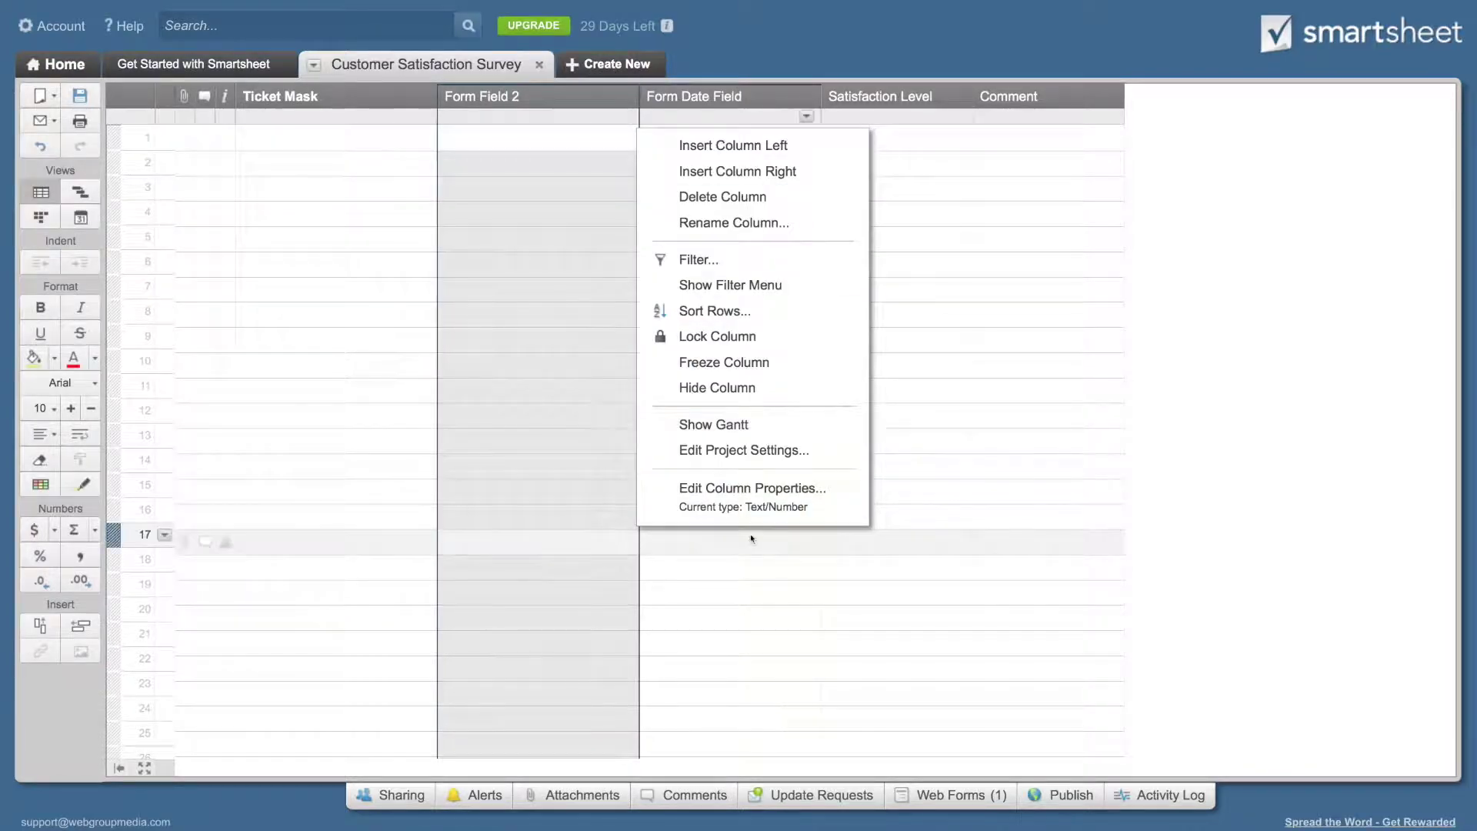
click(757, 505)
text(Email)
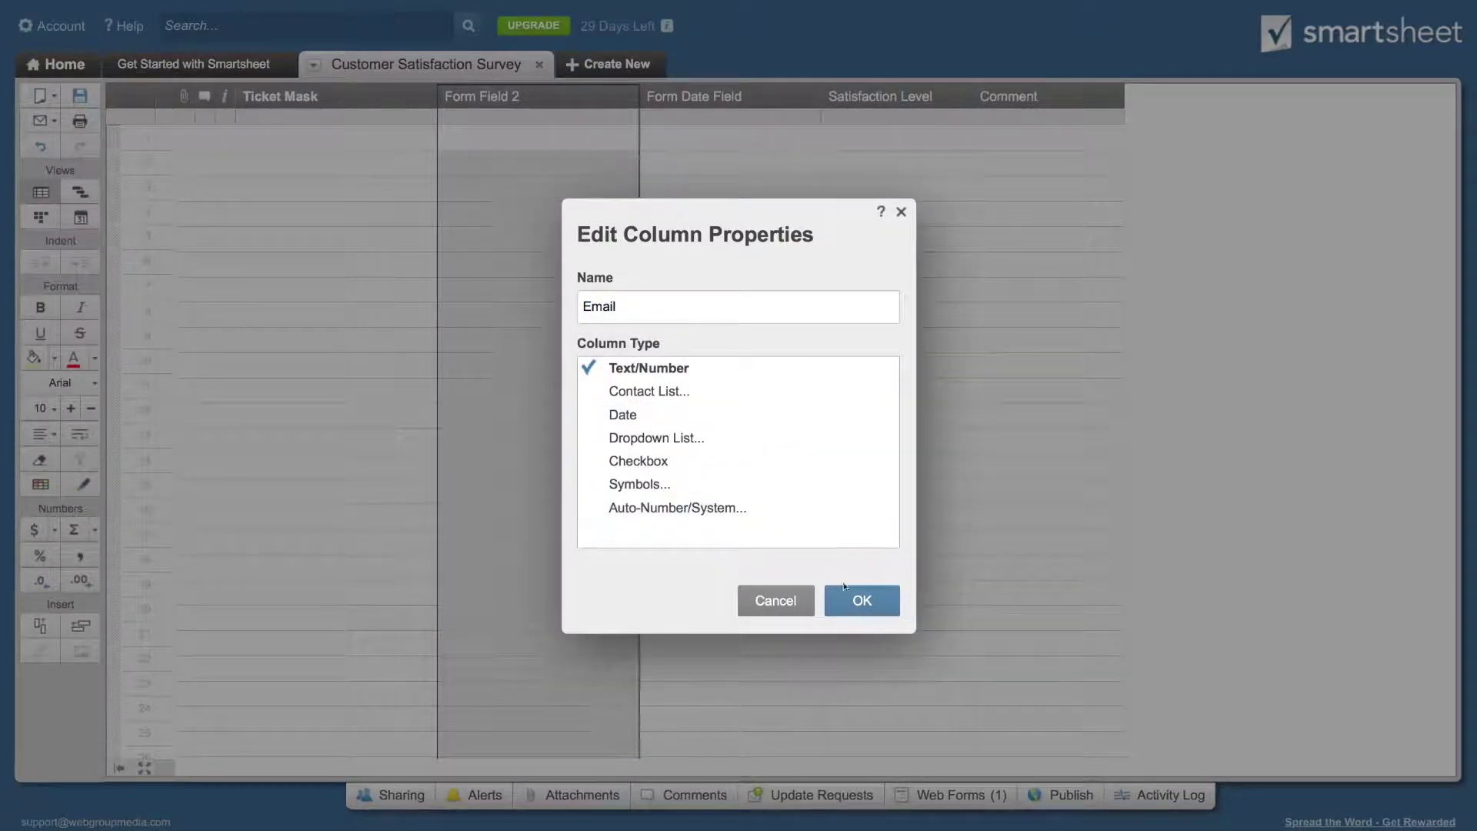
click(859, 598)
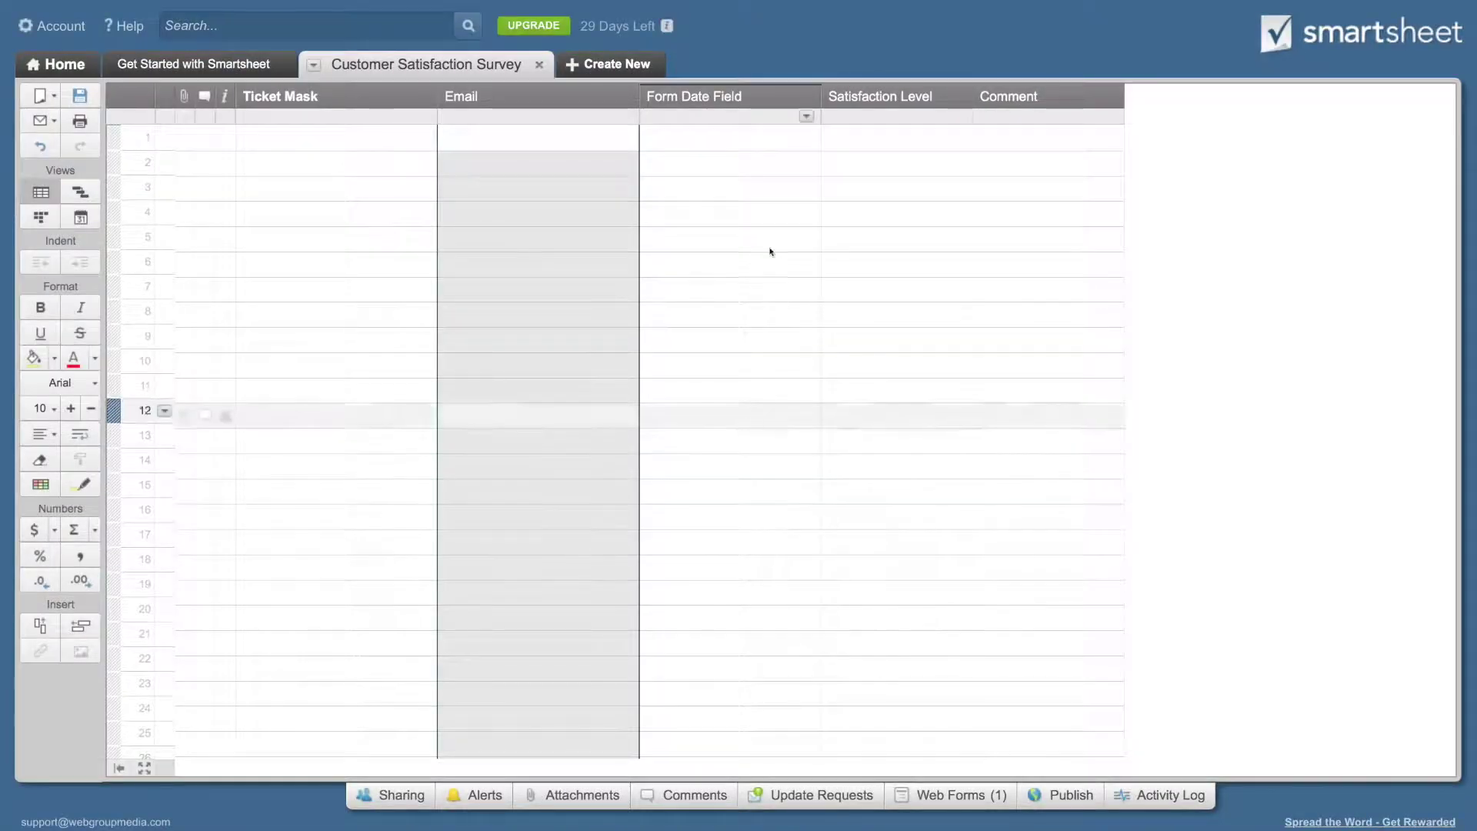
click(806, 116)
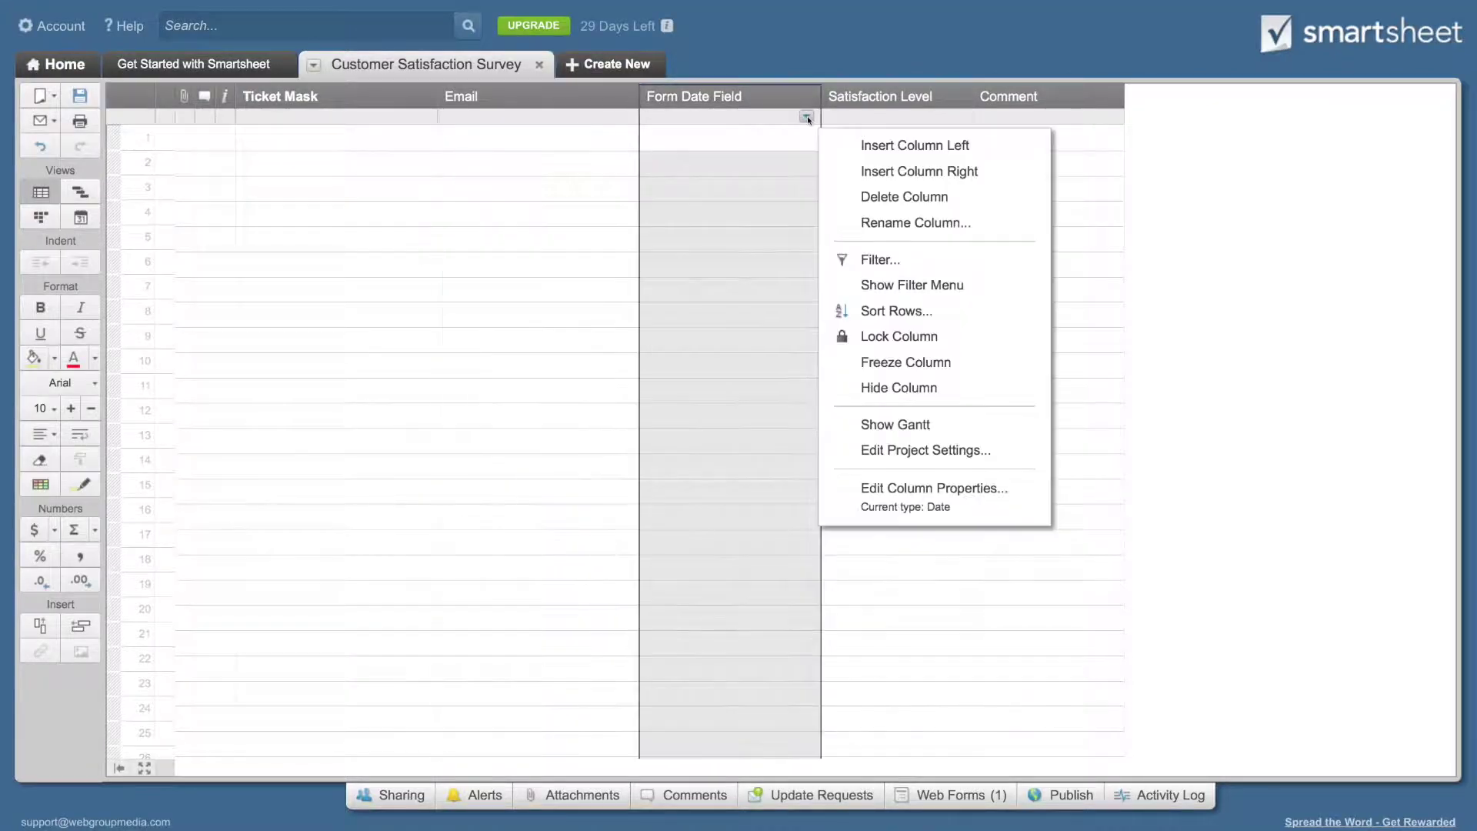
click(901, 199)
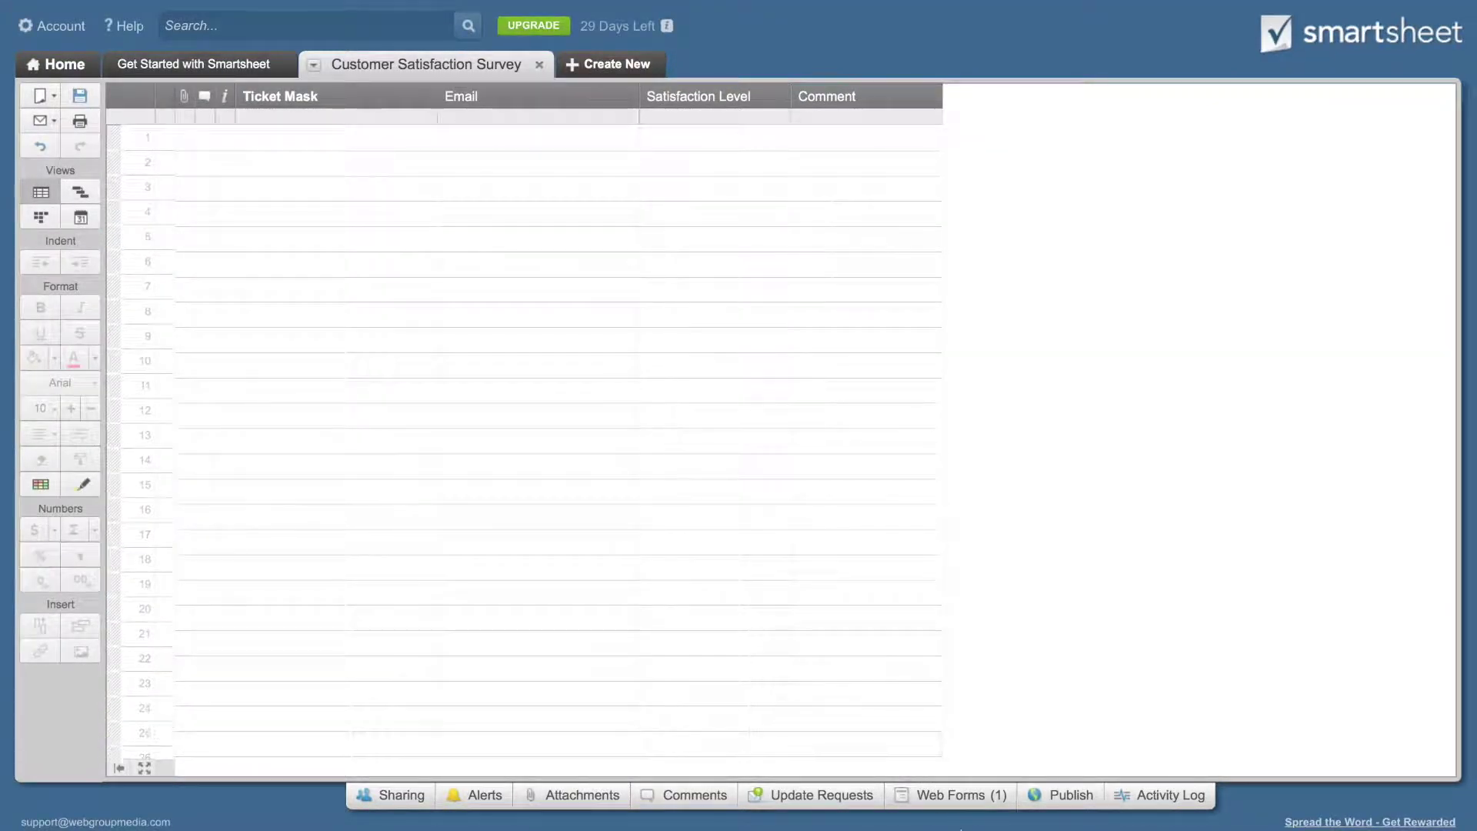
Step: Preview the survey form with sample Ticket Mask and Email values appended to its URL
click(956, 801)
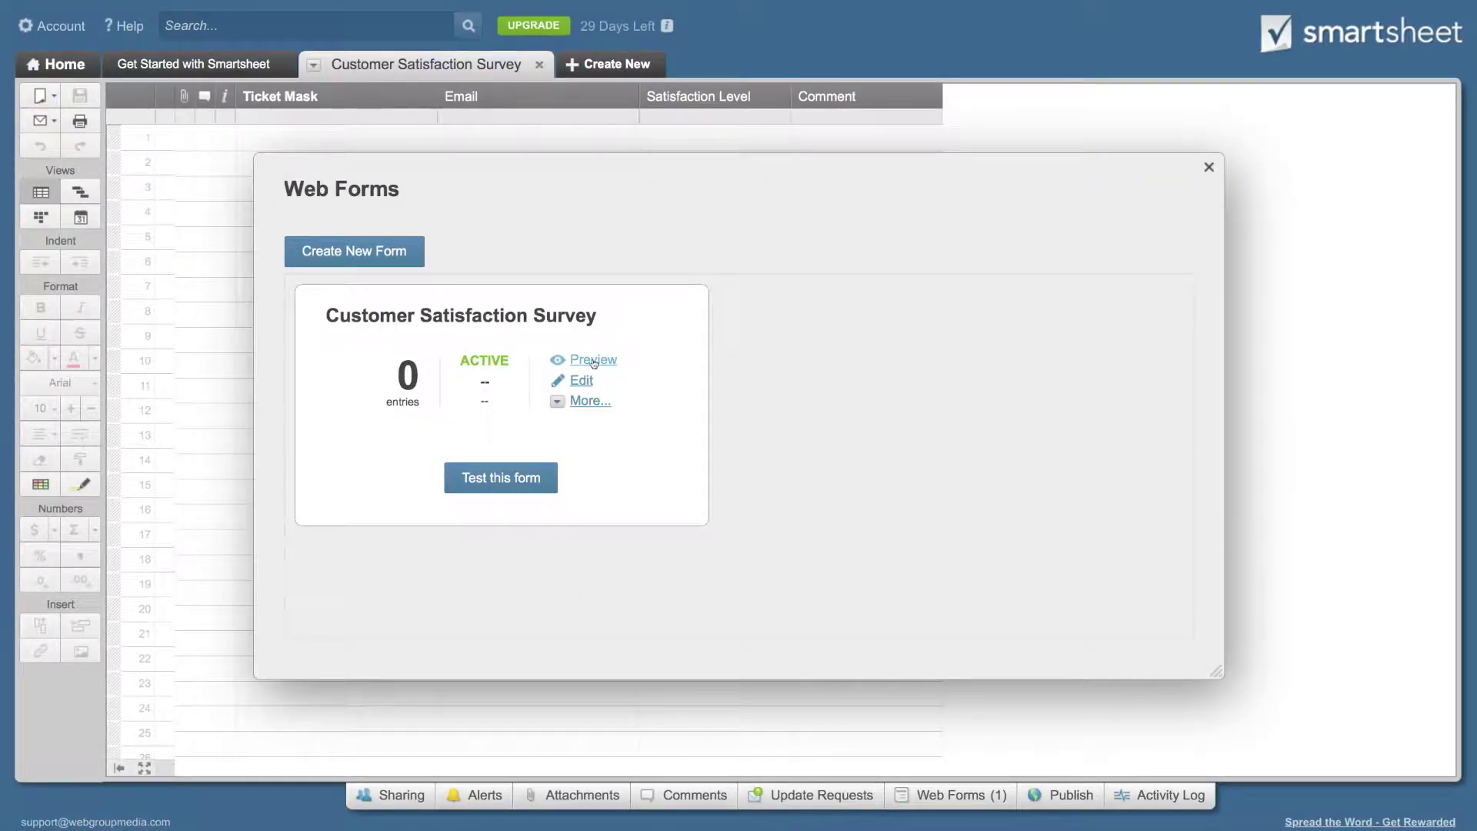
click(594, 361)
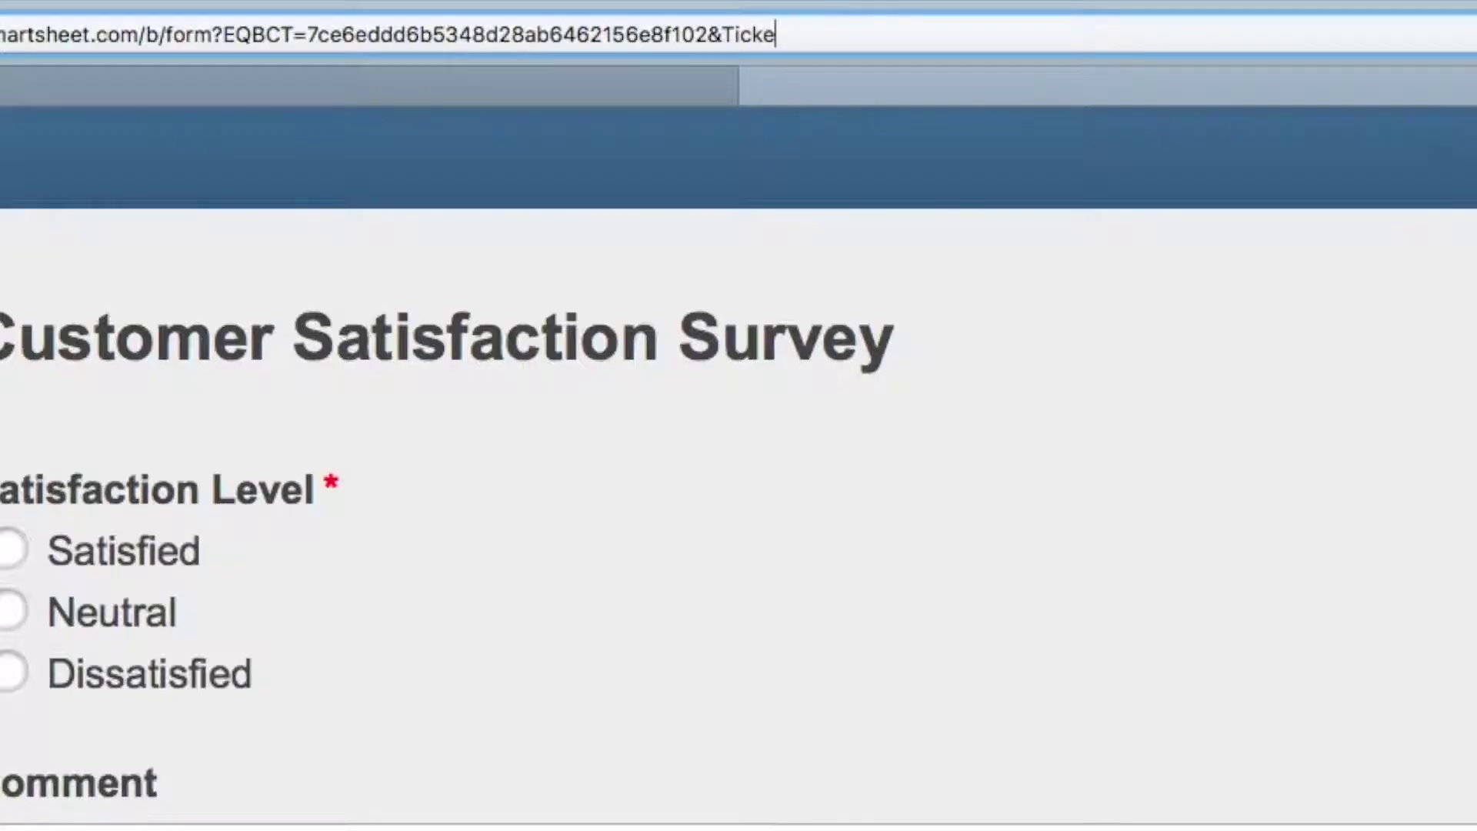
text(t%20Mask=)
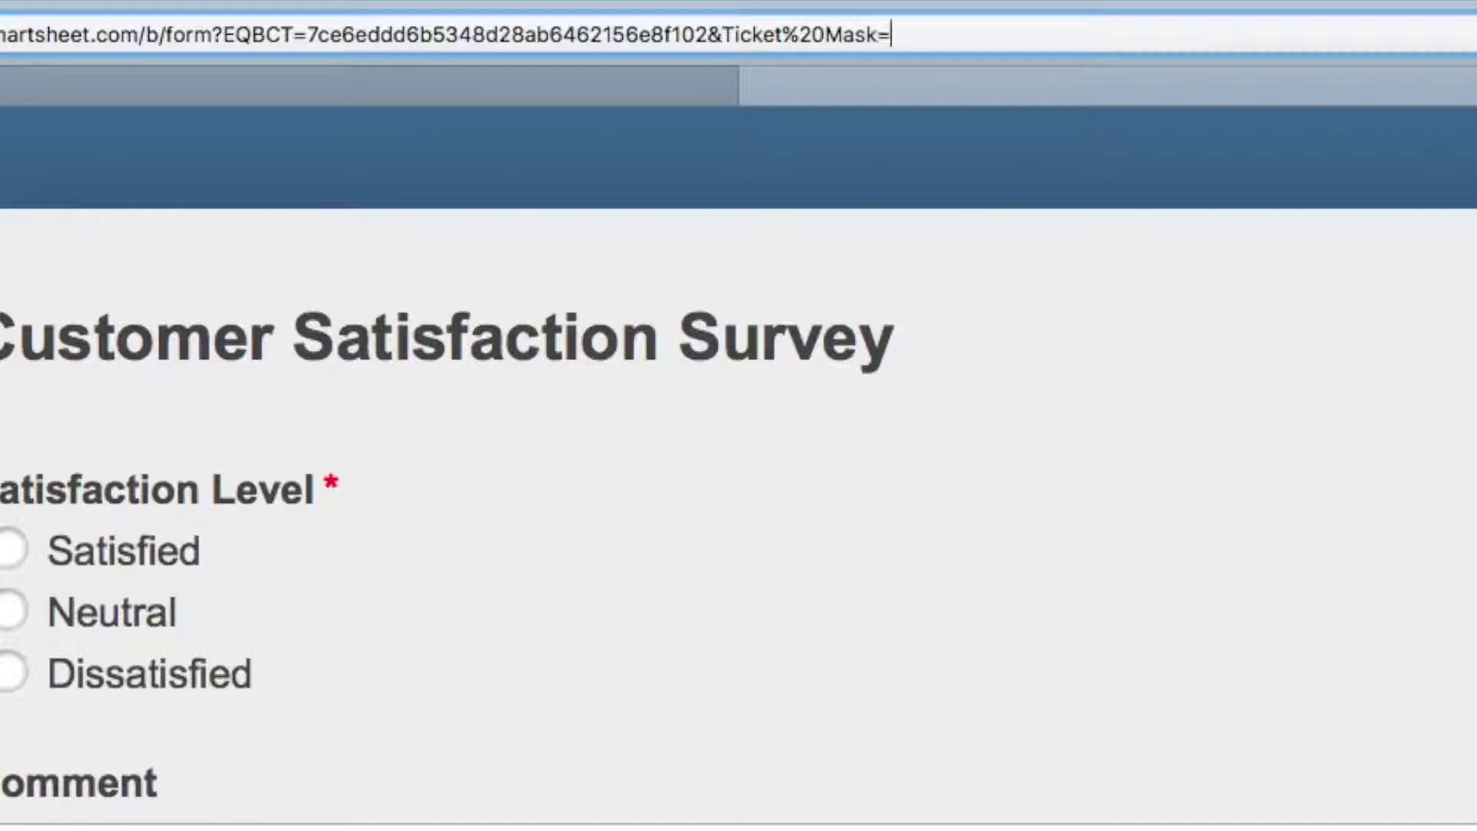
text(ABC-12345)
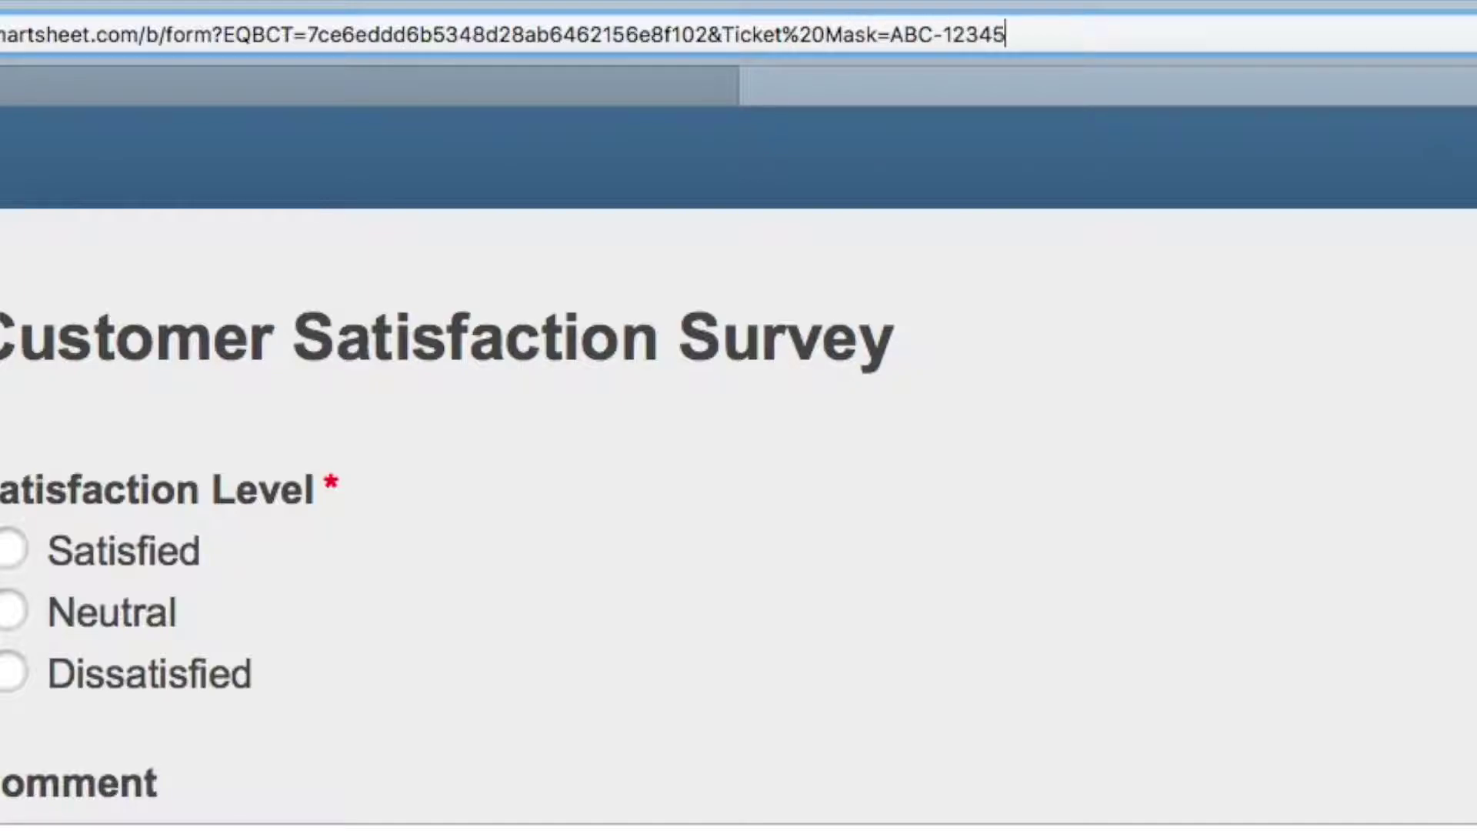
text(-678&)
text(Email=cust)
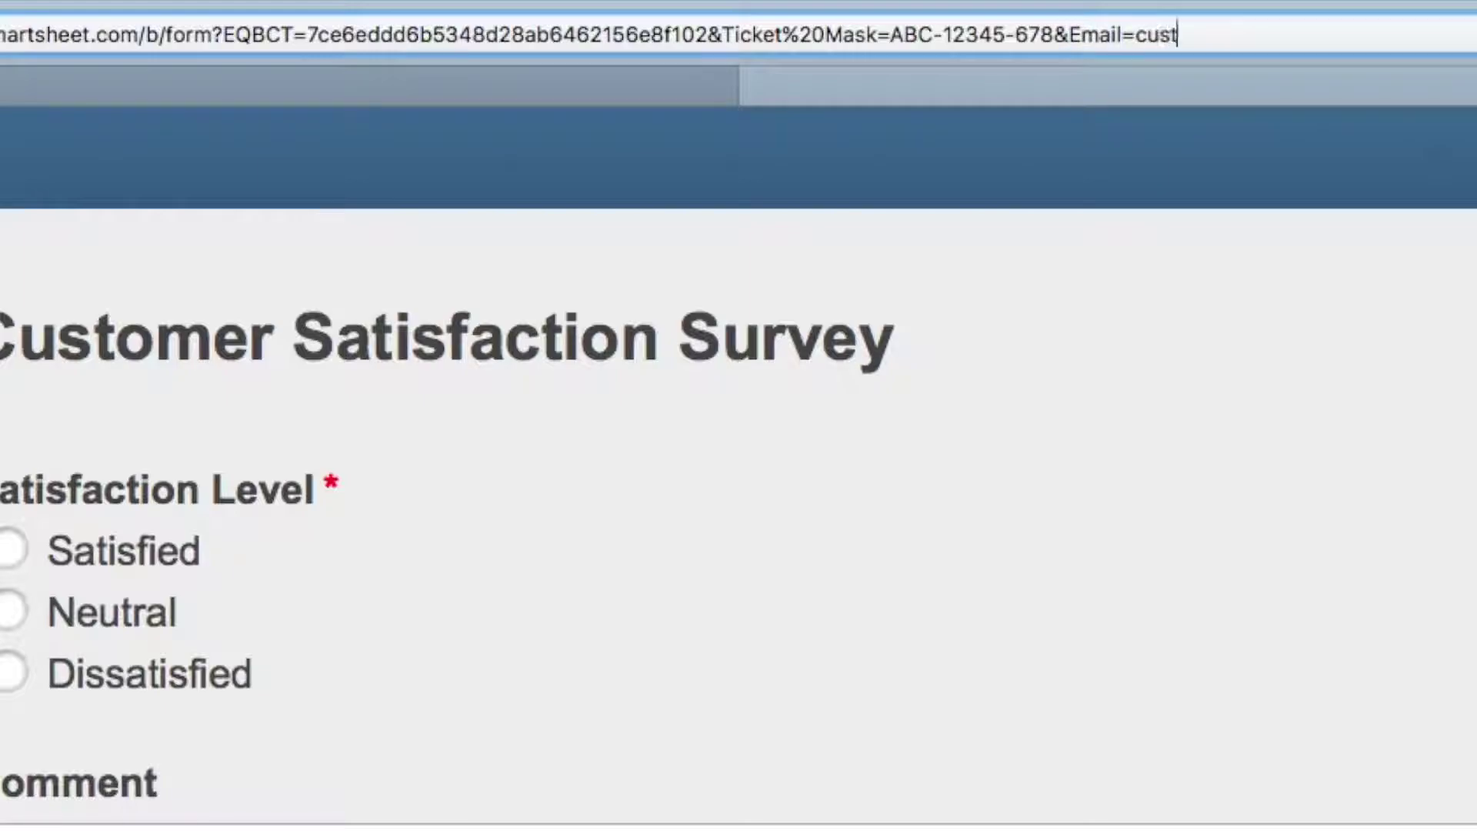
text(omer@example.com)
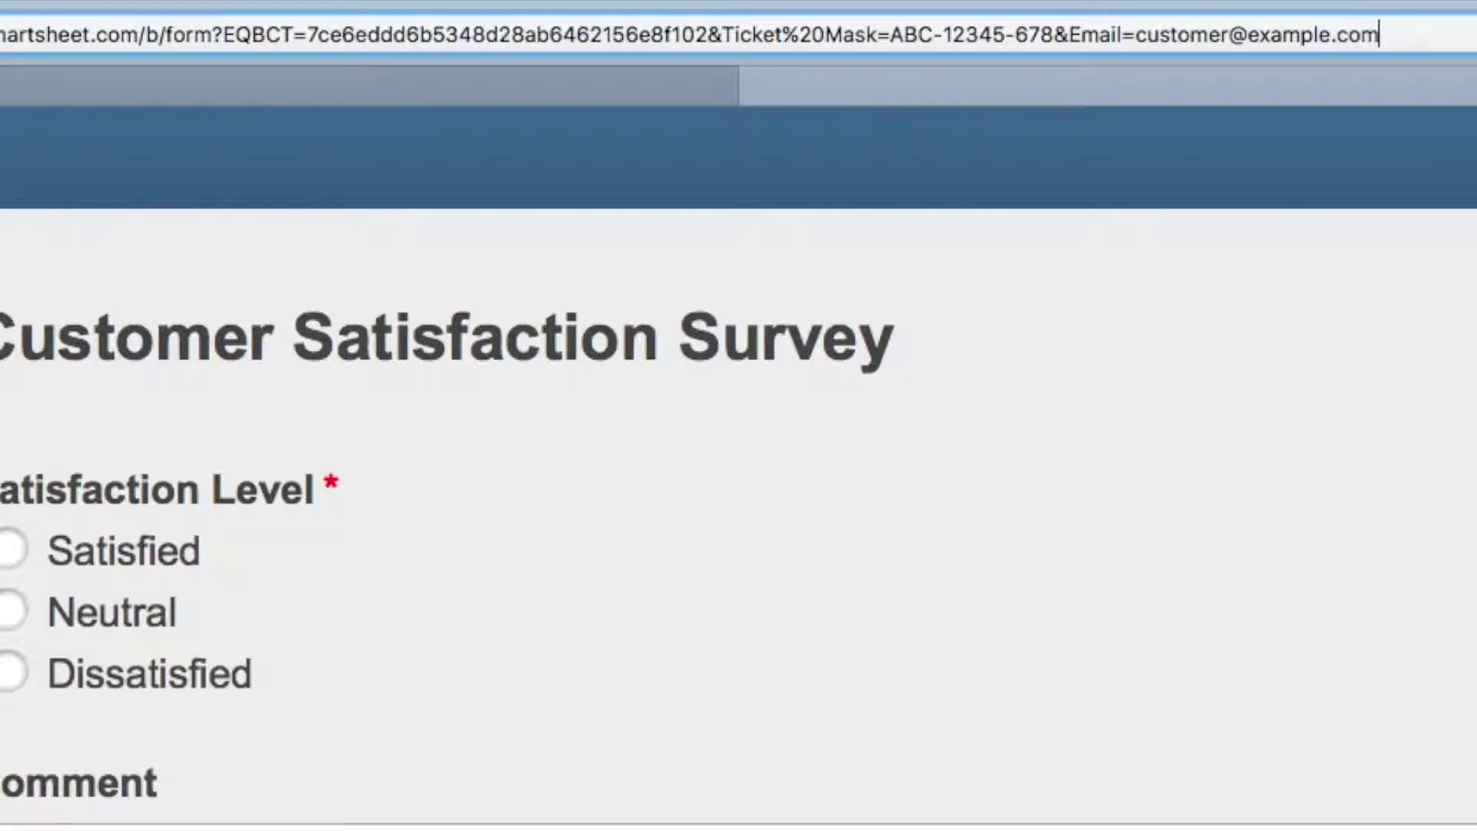
key(alt+shift+Left)
key(alt+shift+Left)
key(alt+shift+Left)
key(alt+shift+Left)
key(alt+shift+Left)
key(alt+shift+Left)
key(alt+shift+Left)
key(alt+shift+Left)
key(alt+shift+Left)
key(alt+shift+Left)
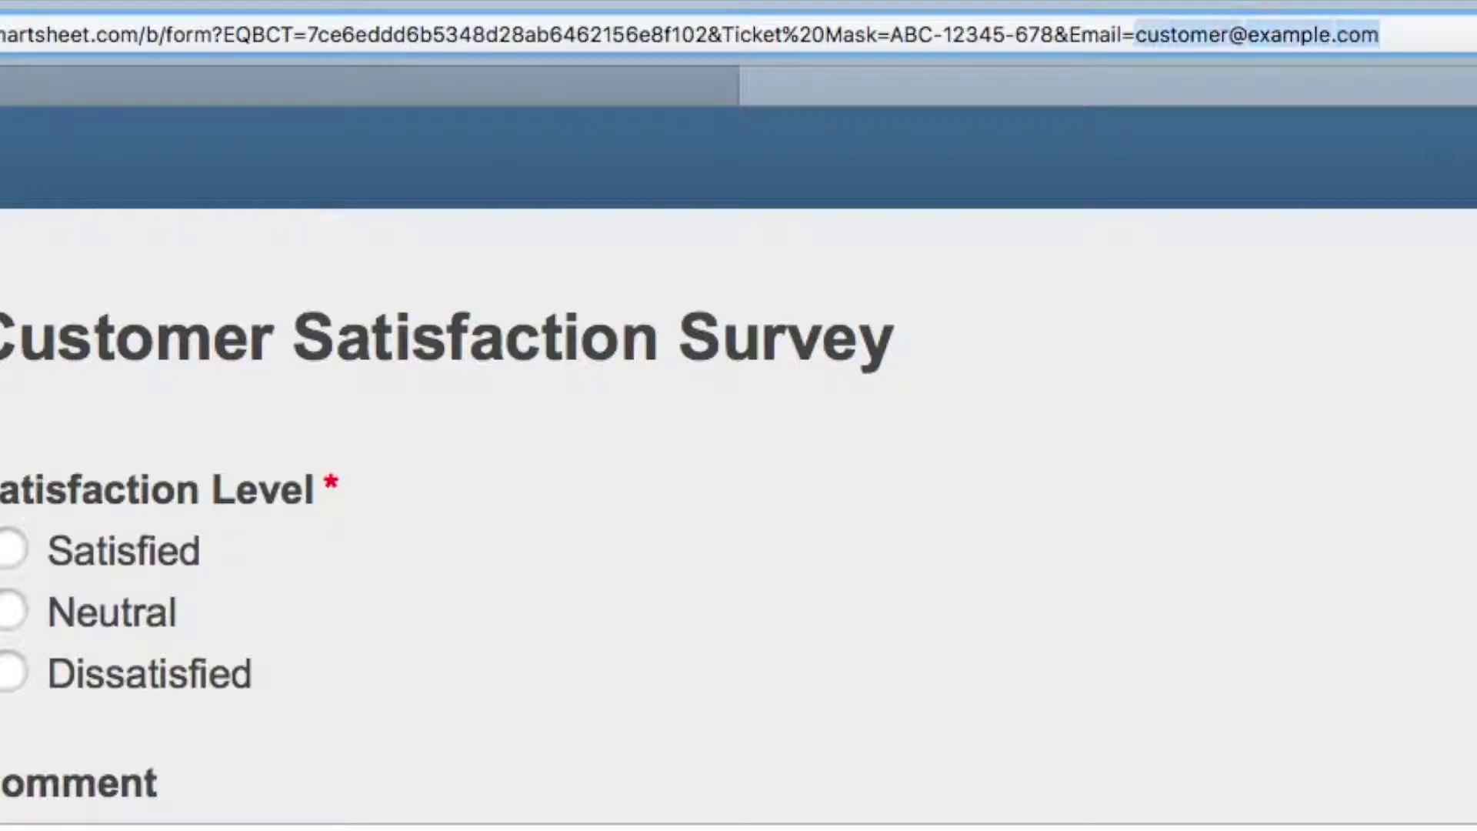
key(alt+shift+Right)
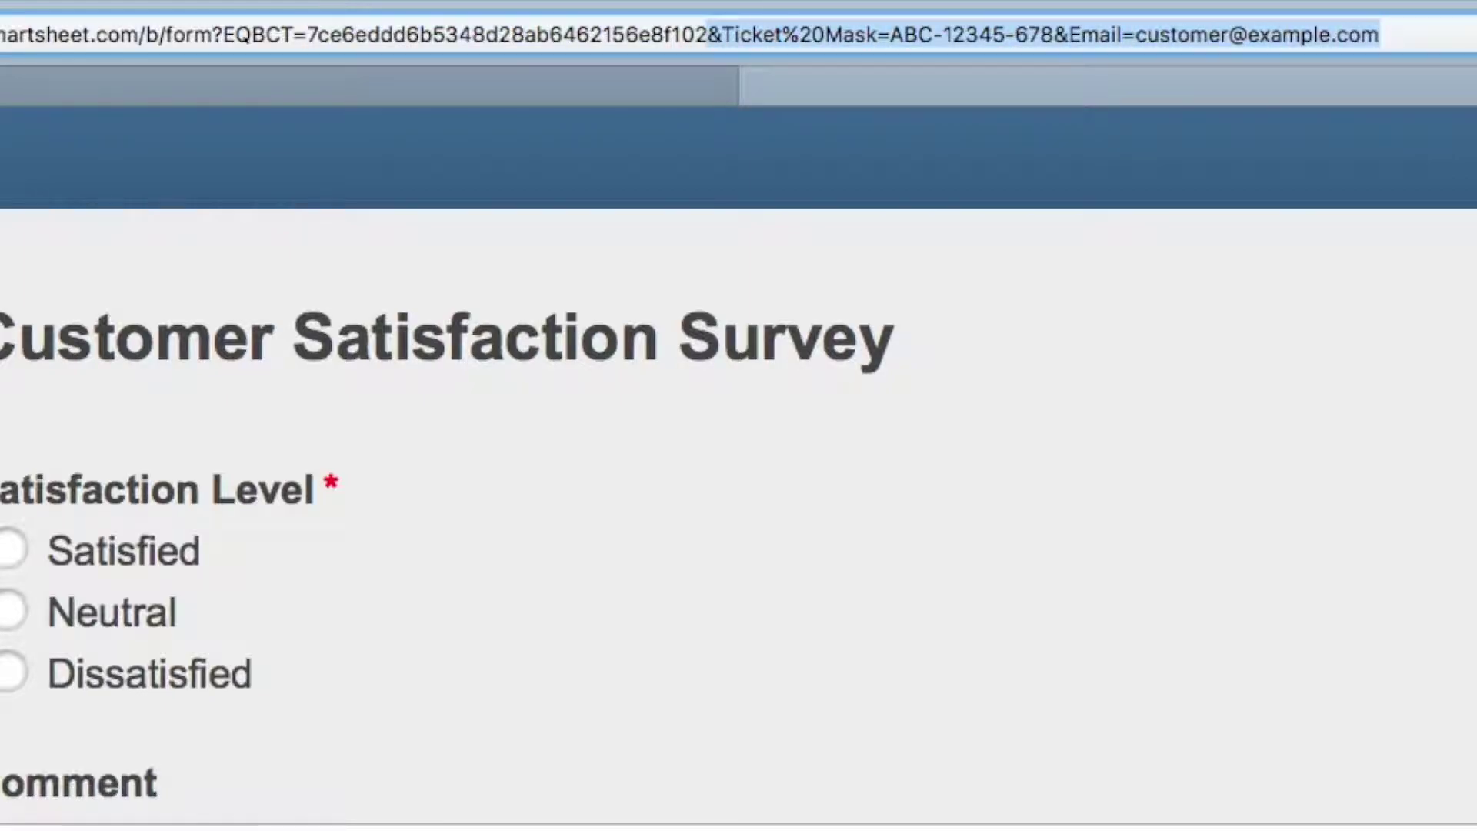
key(Right)
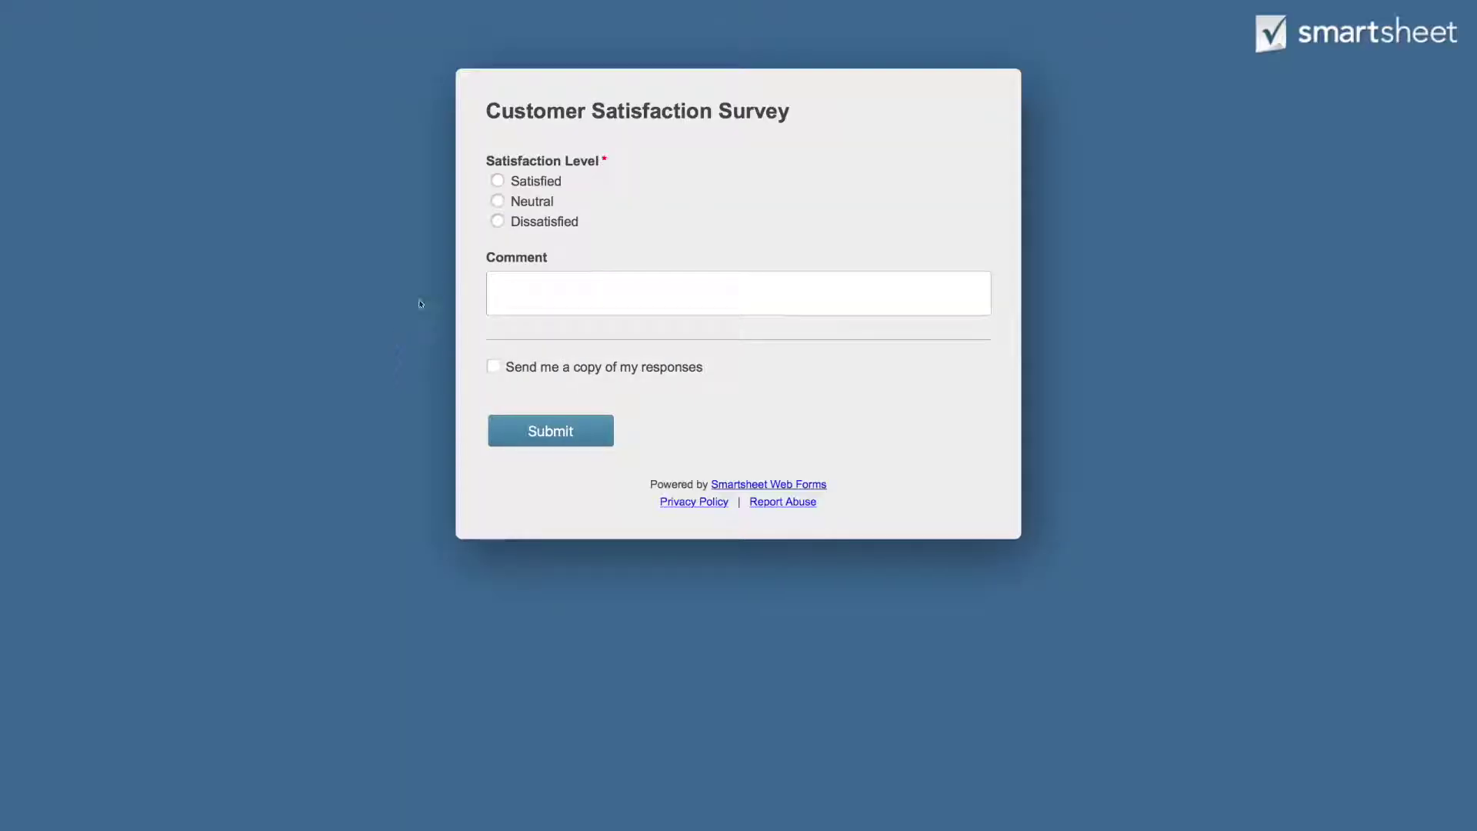
Step: Inspect the form page, then submit a Satisfied response commenting 'I am one happy customer!'
right_click(636, 207)
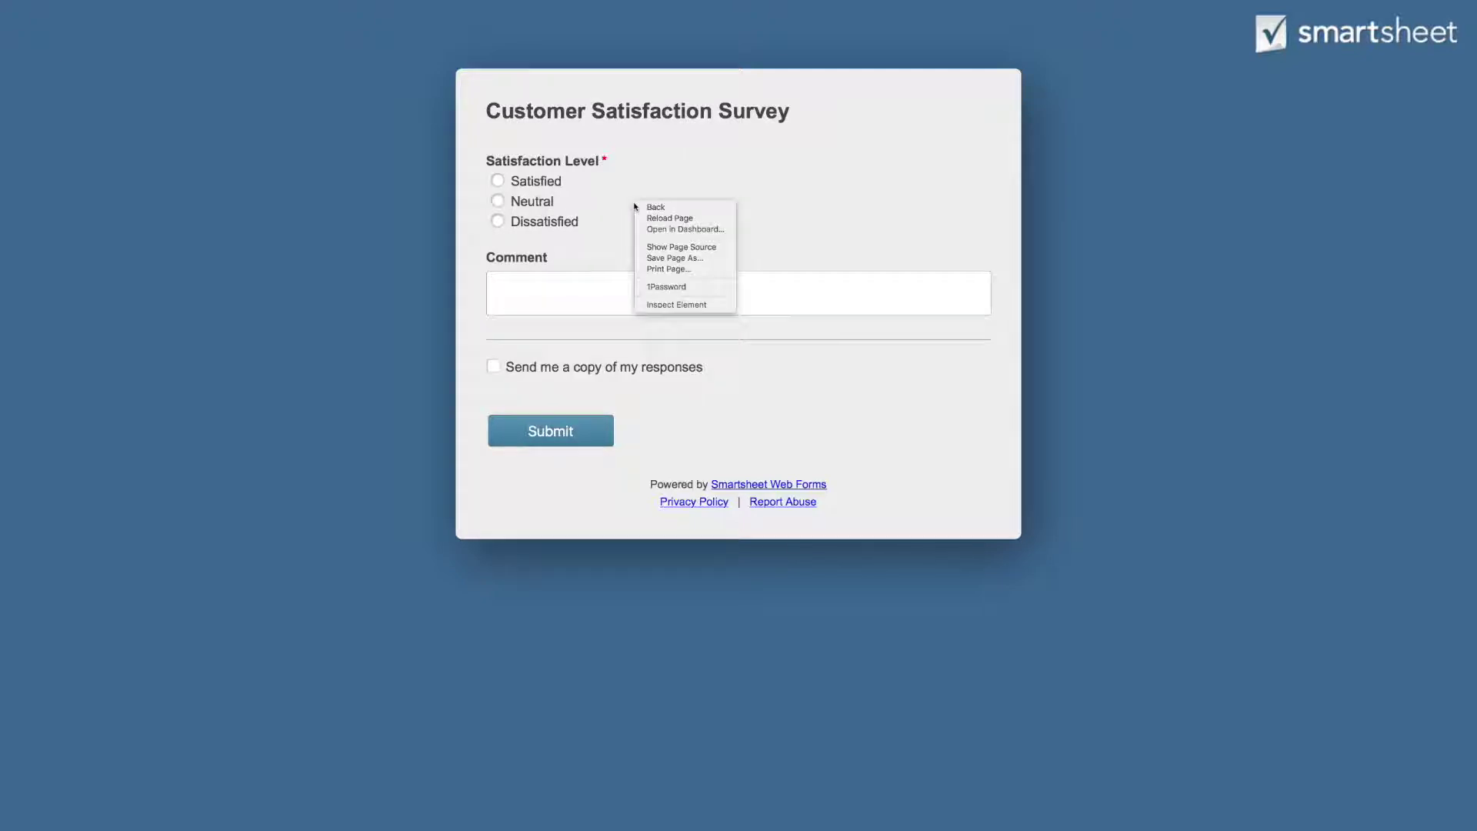
click(681, 305)
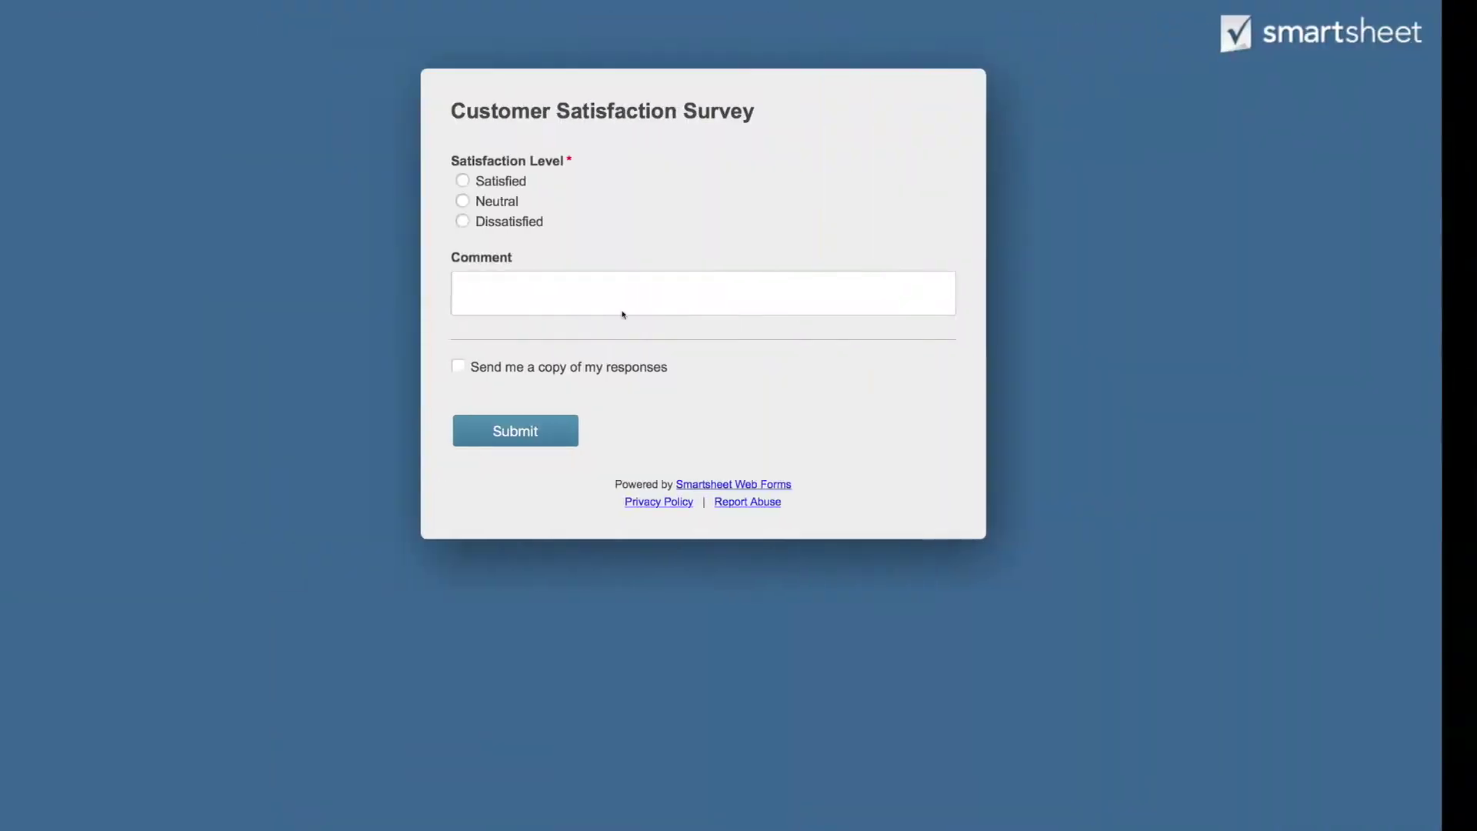
click(539, 182)
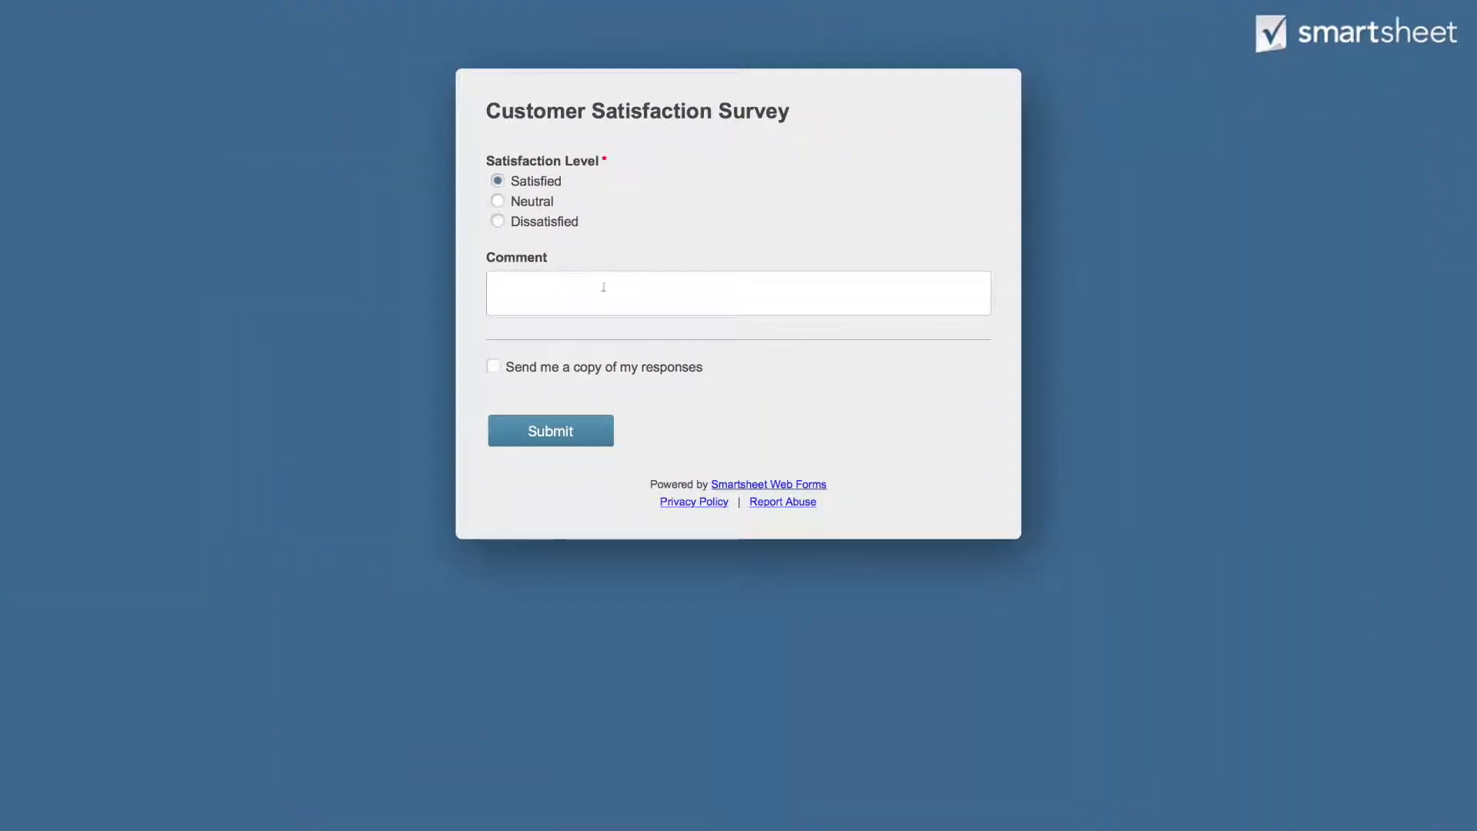
click(600, 287)
text(I am one happy customer!)
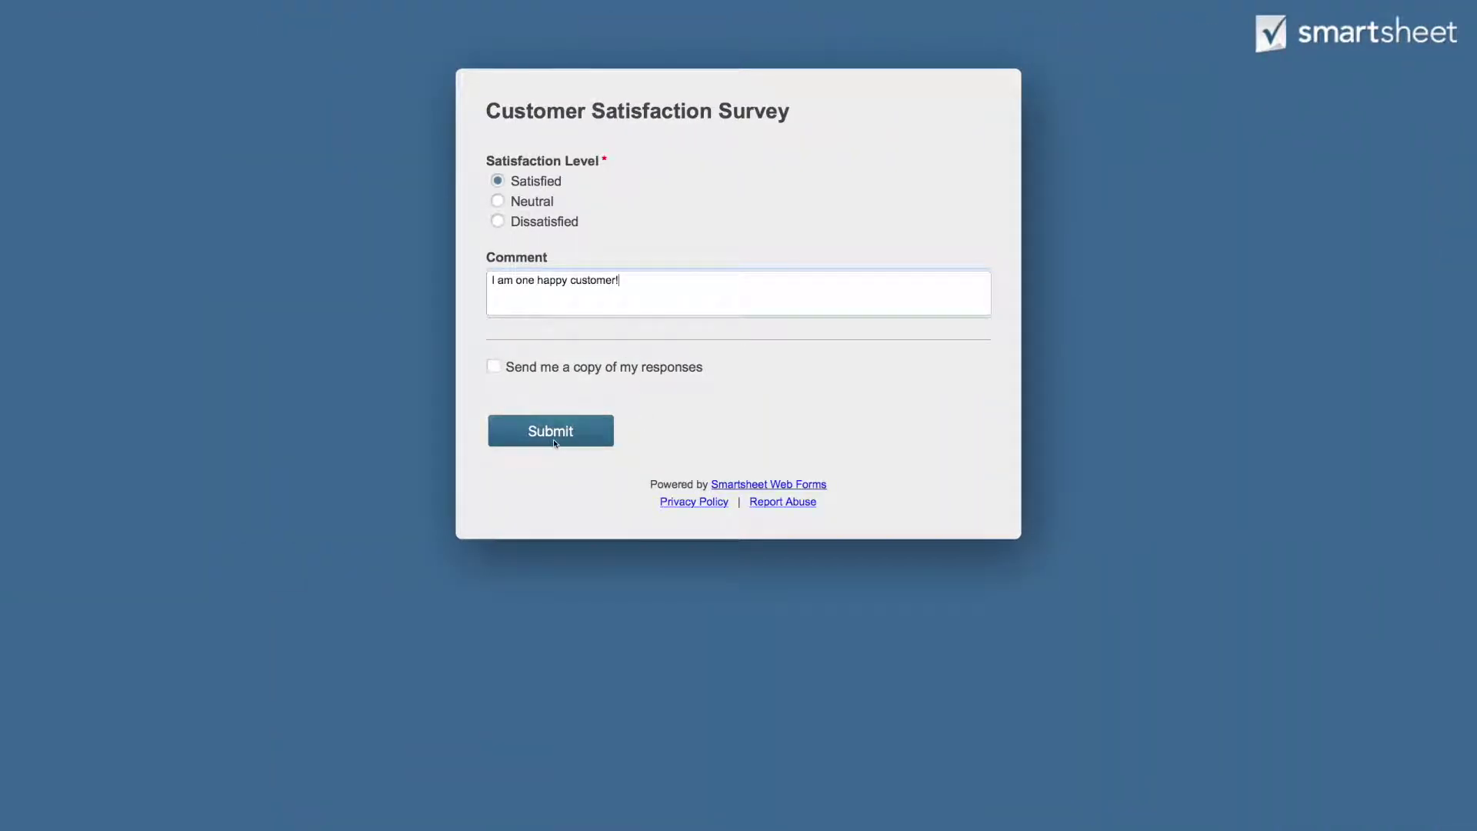
click(556, 440)
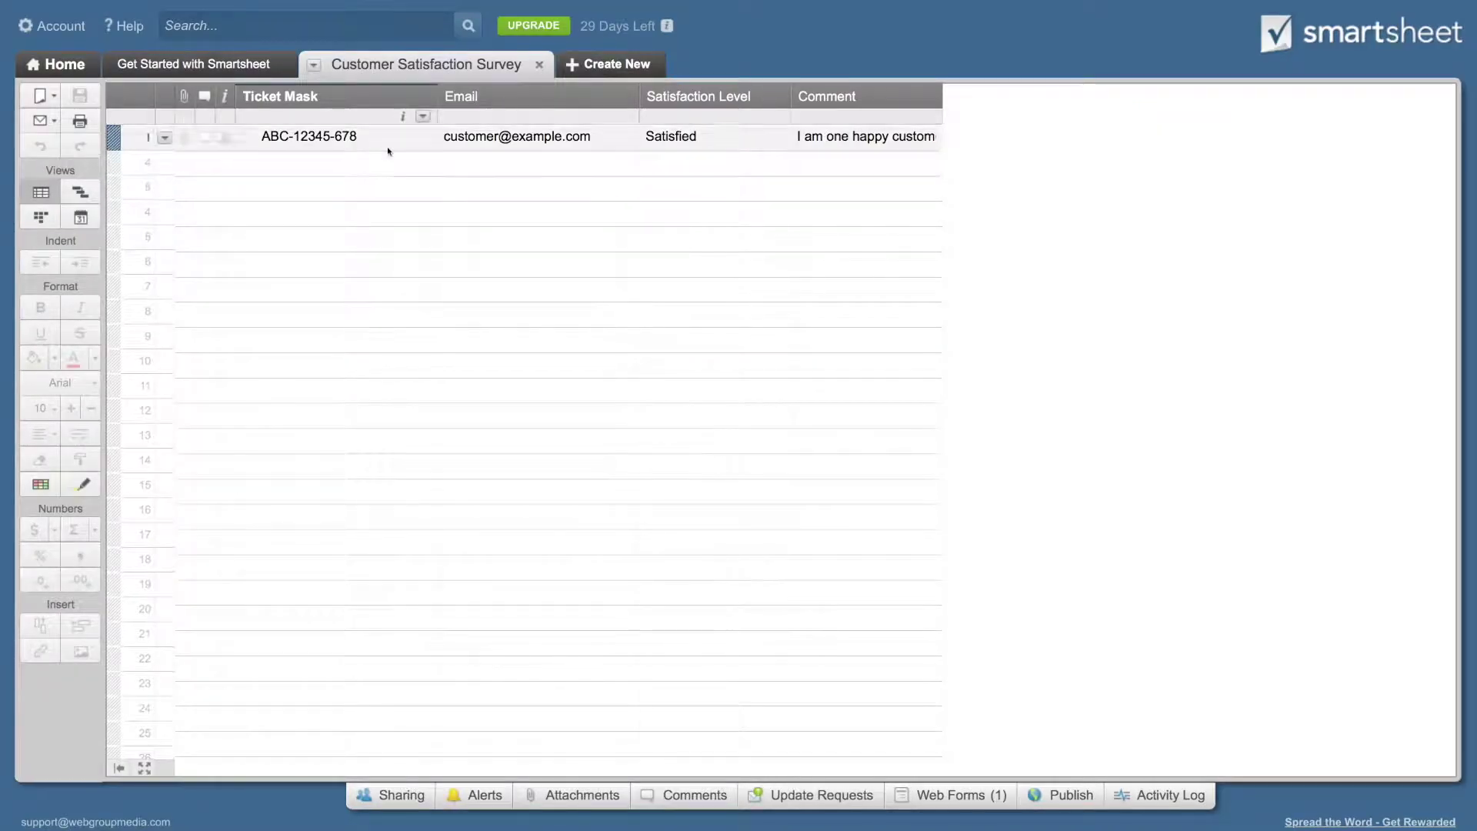
Step: Verify row 1's ticket mask, email, satisfaction level and comment in the sheet
click(384, 144)
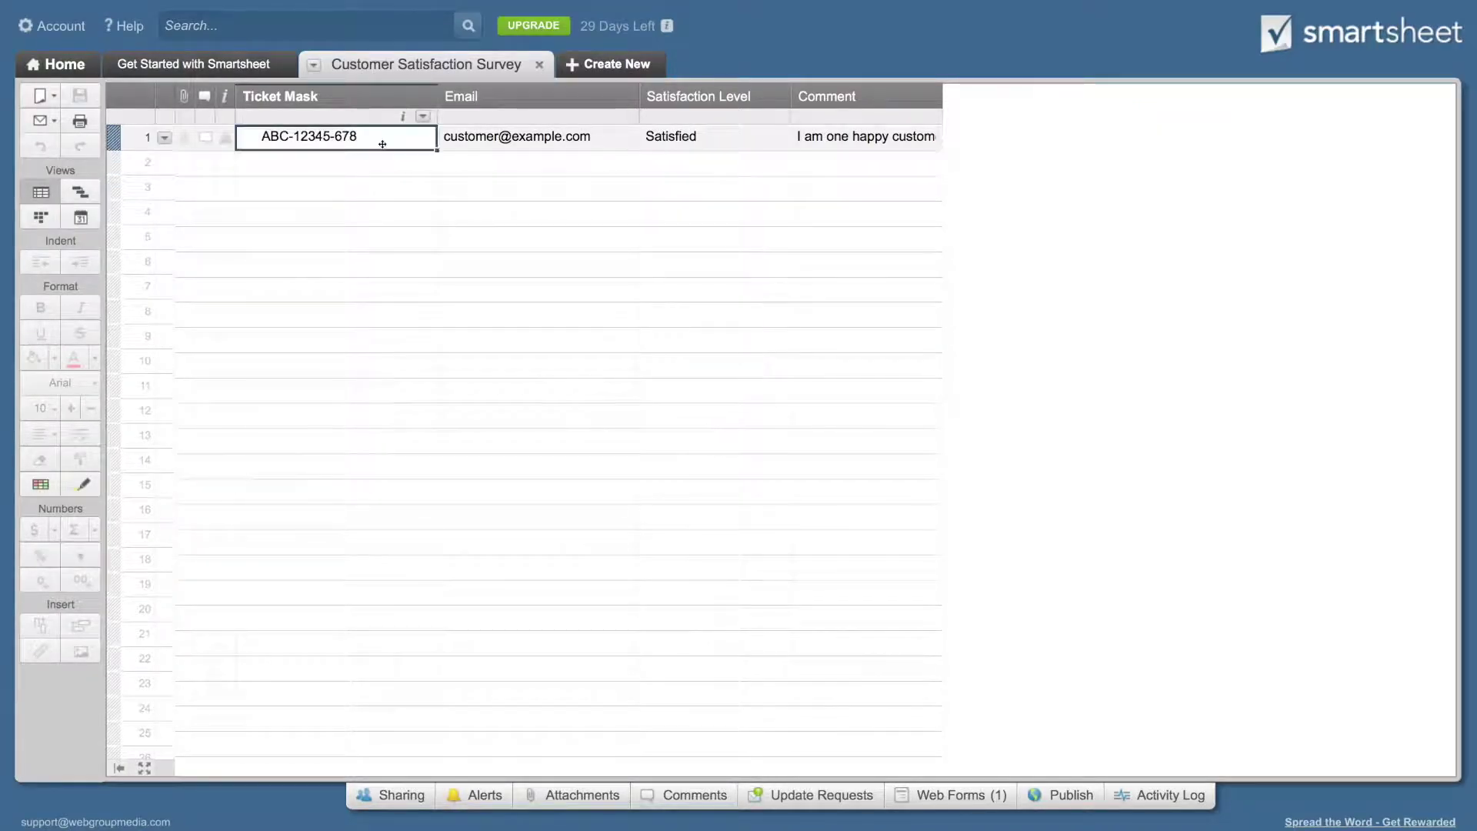
click(625, 137)
click(703, 139)
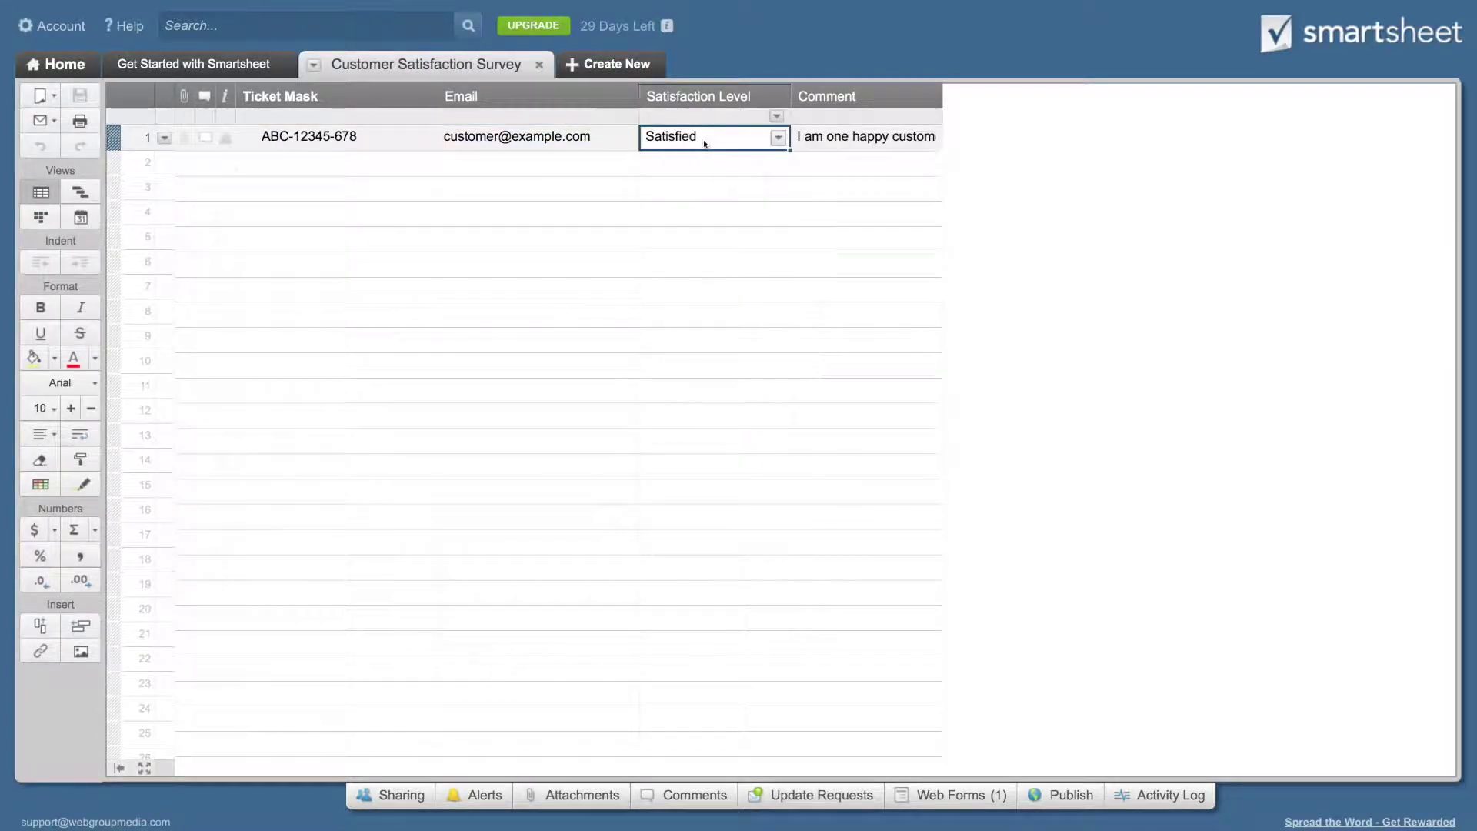
click(815, 141)
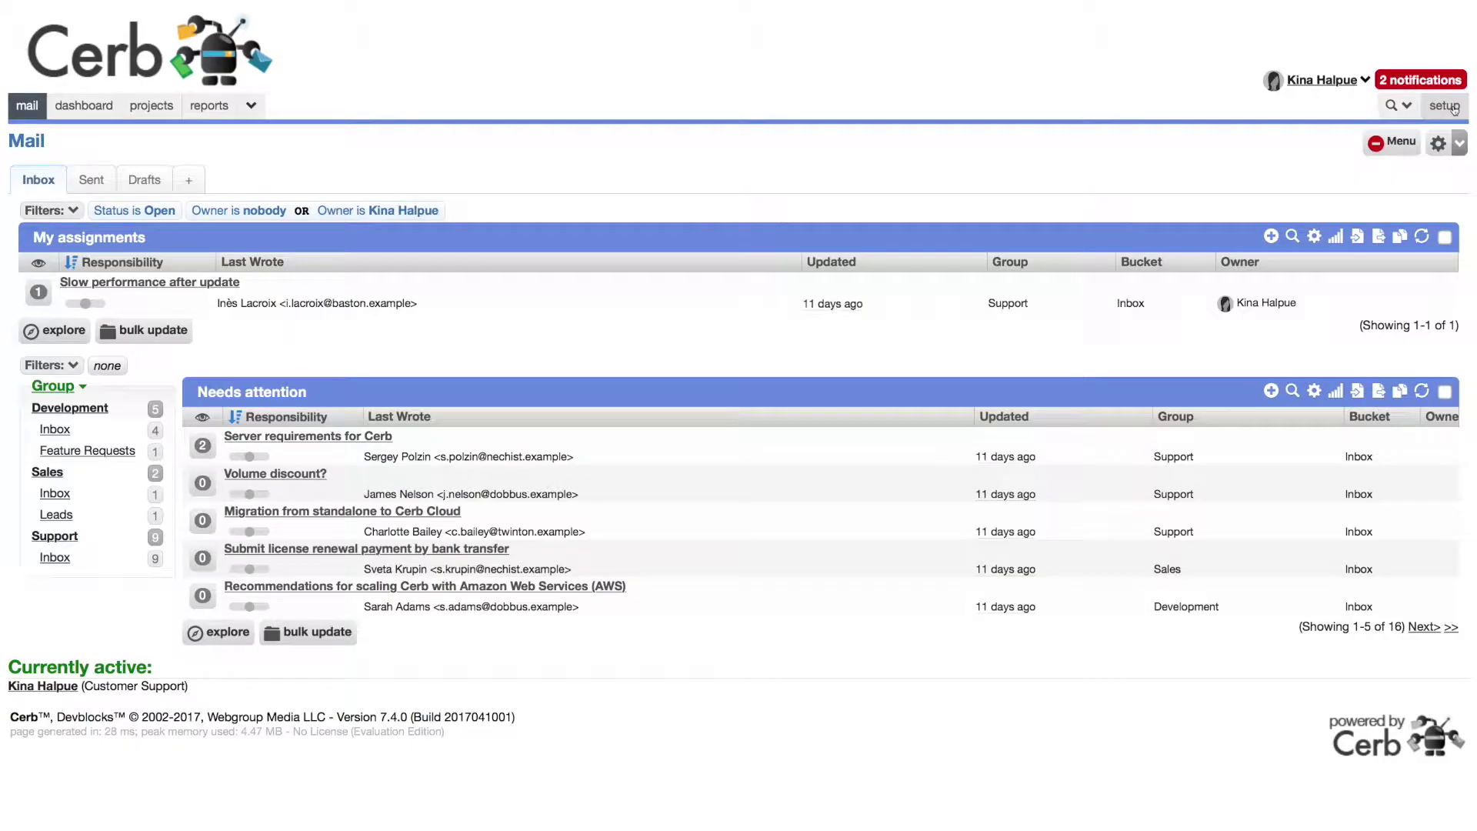
click(1447, 106)
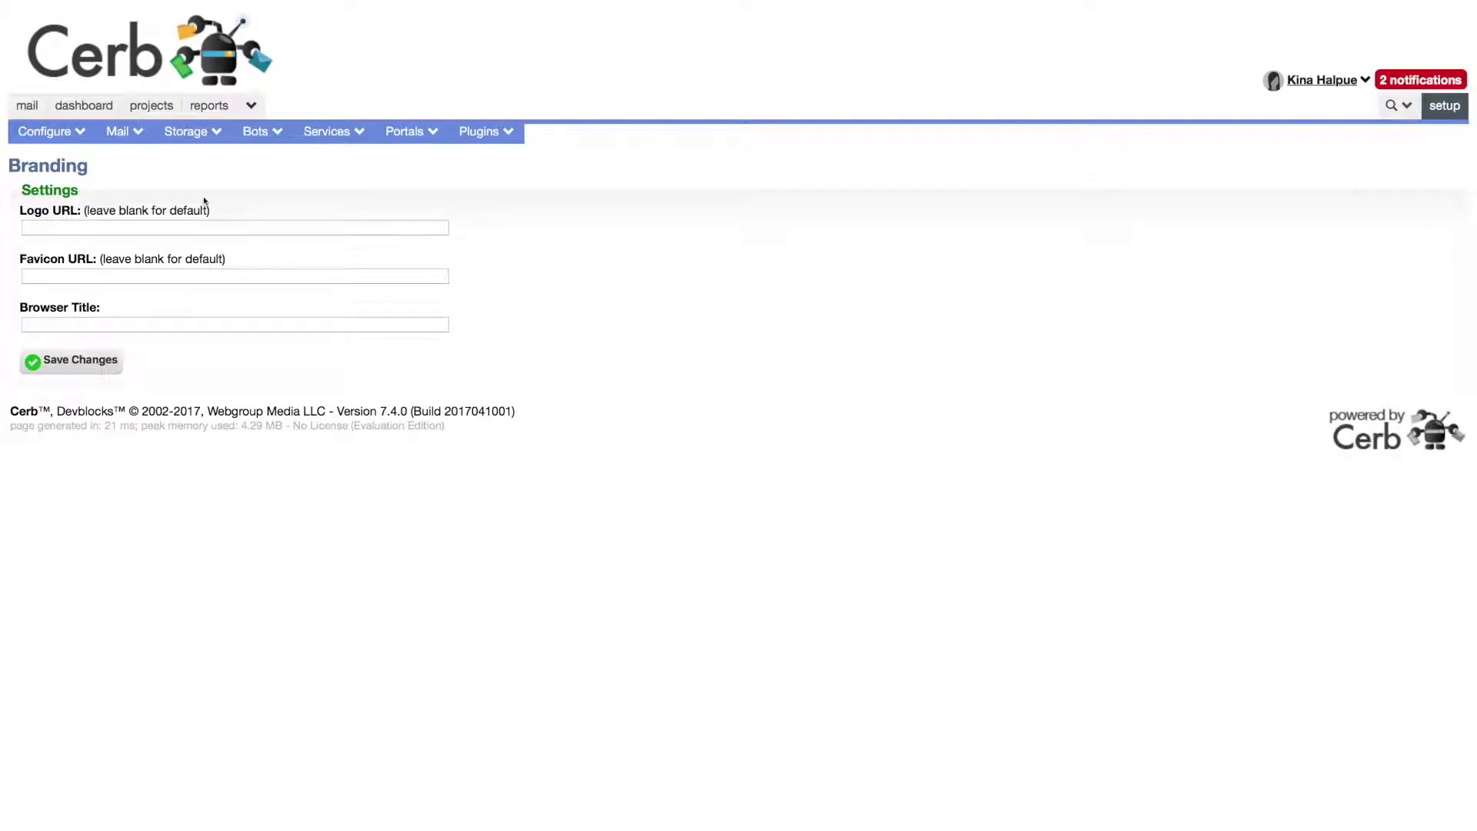
Step: Go to Custom Fields > Fieldsets in Cerb setup and begin adding a new fieldset
mouse_move(68, 143)
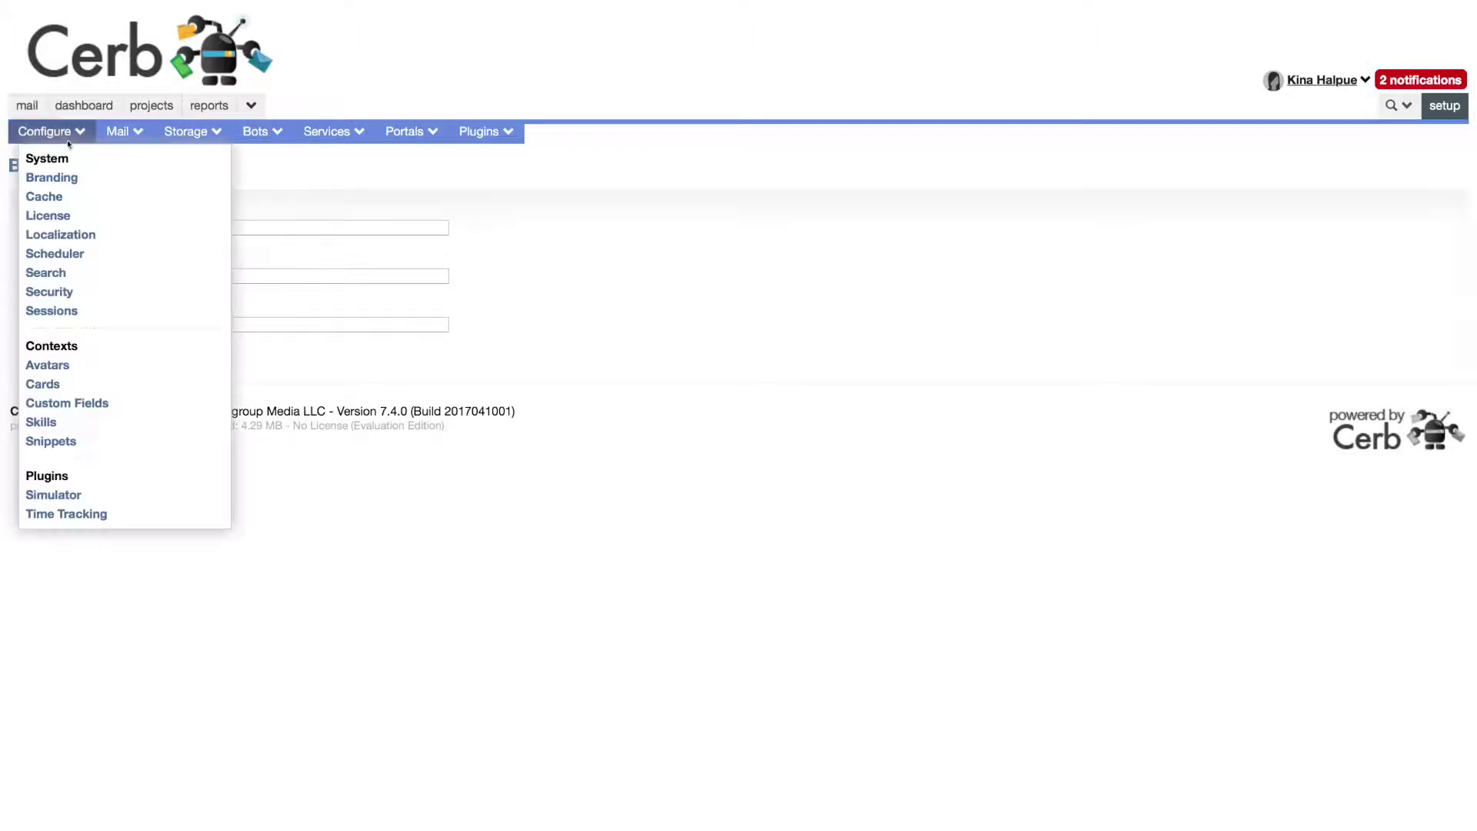
click(107, 404)
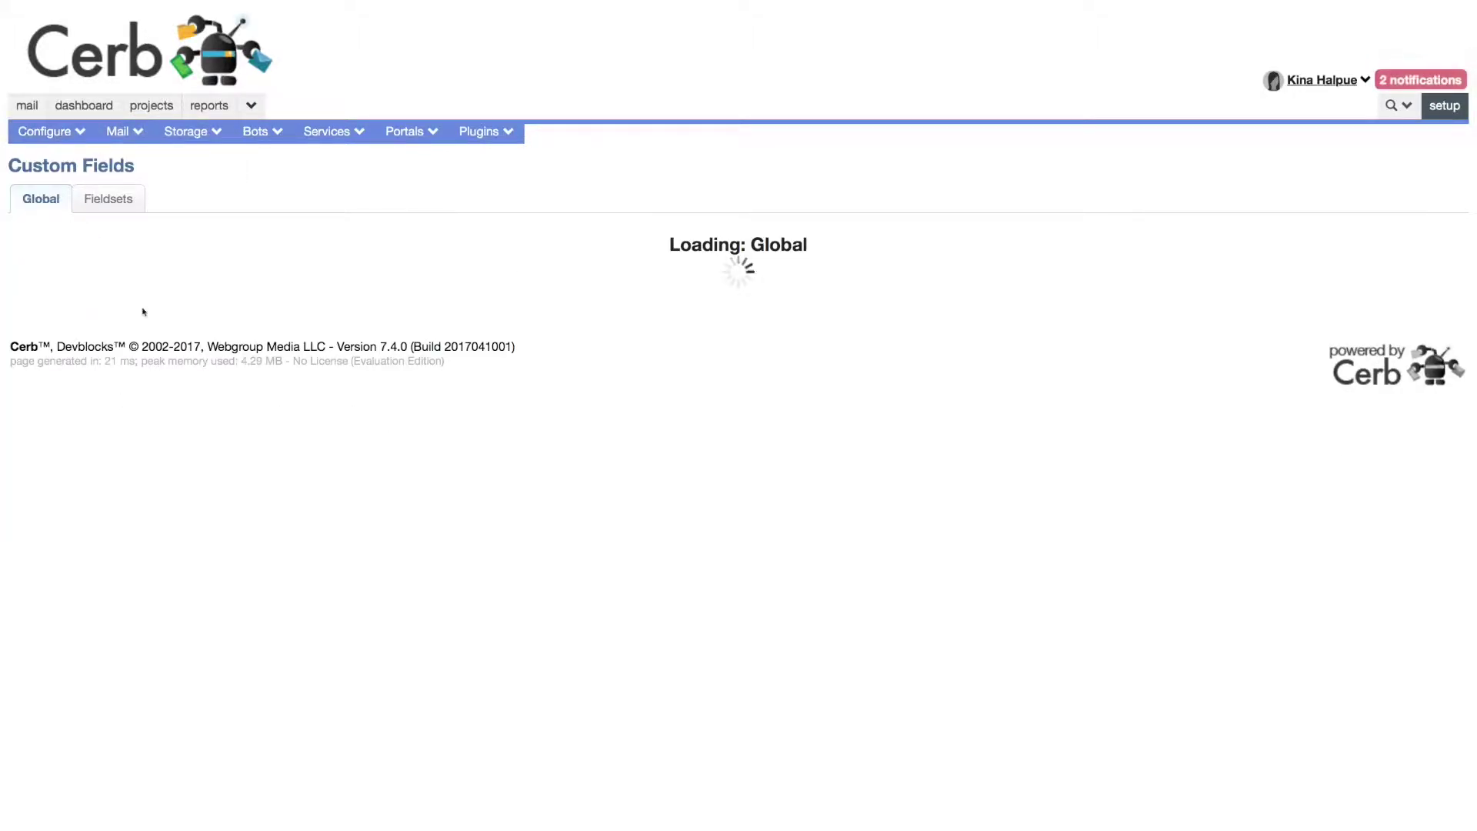
click(112, 198)
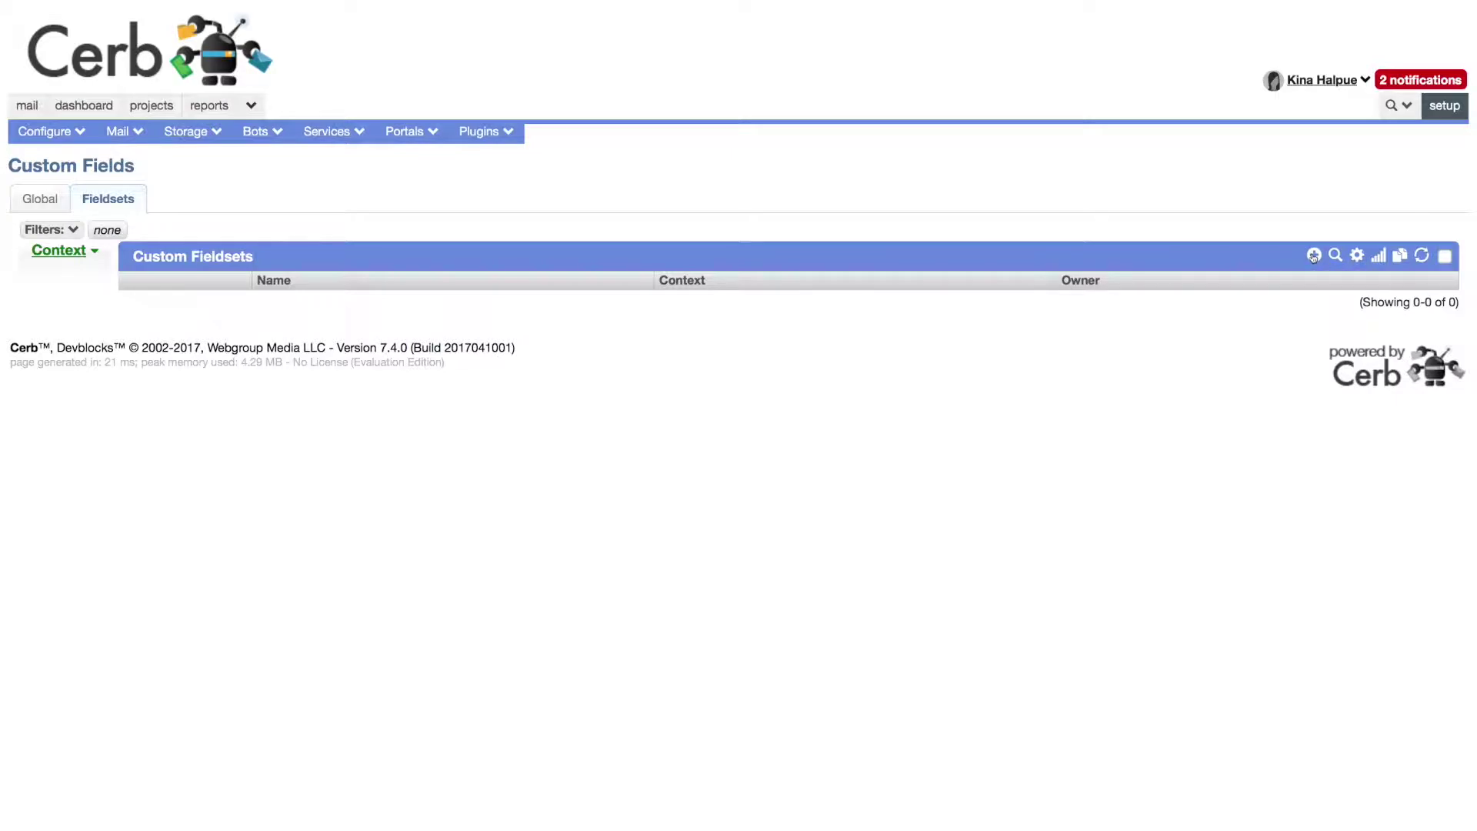
click(1313, 255)
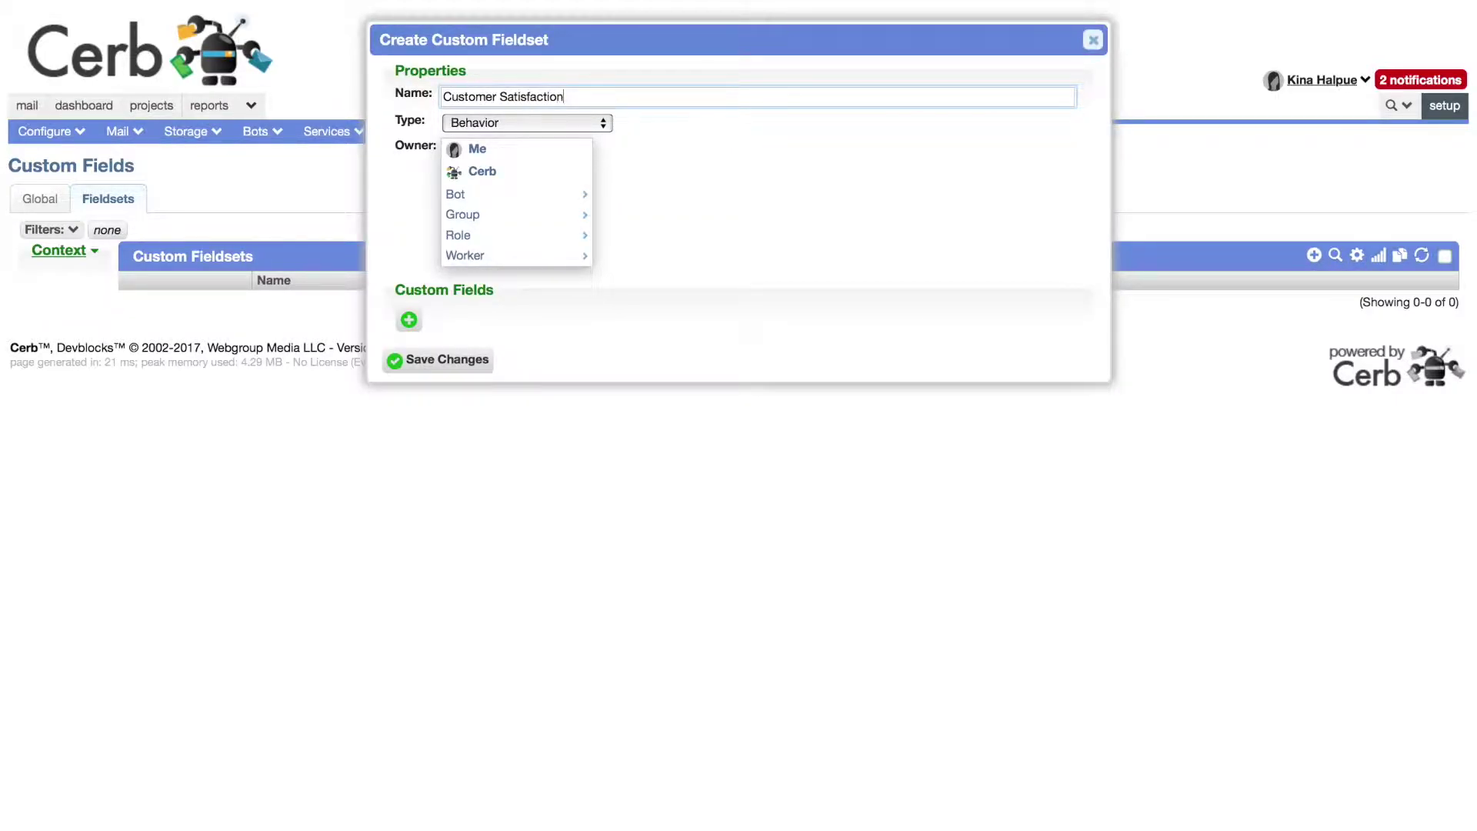
Step: Make the fieldset apply to tickets, with Cerb as its owner
click(528, 124)
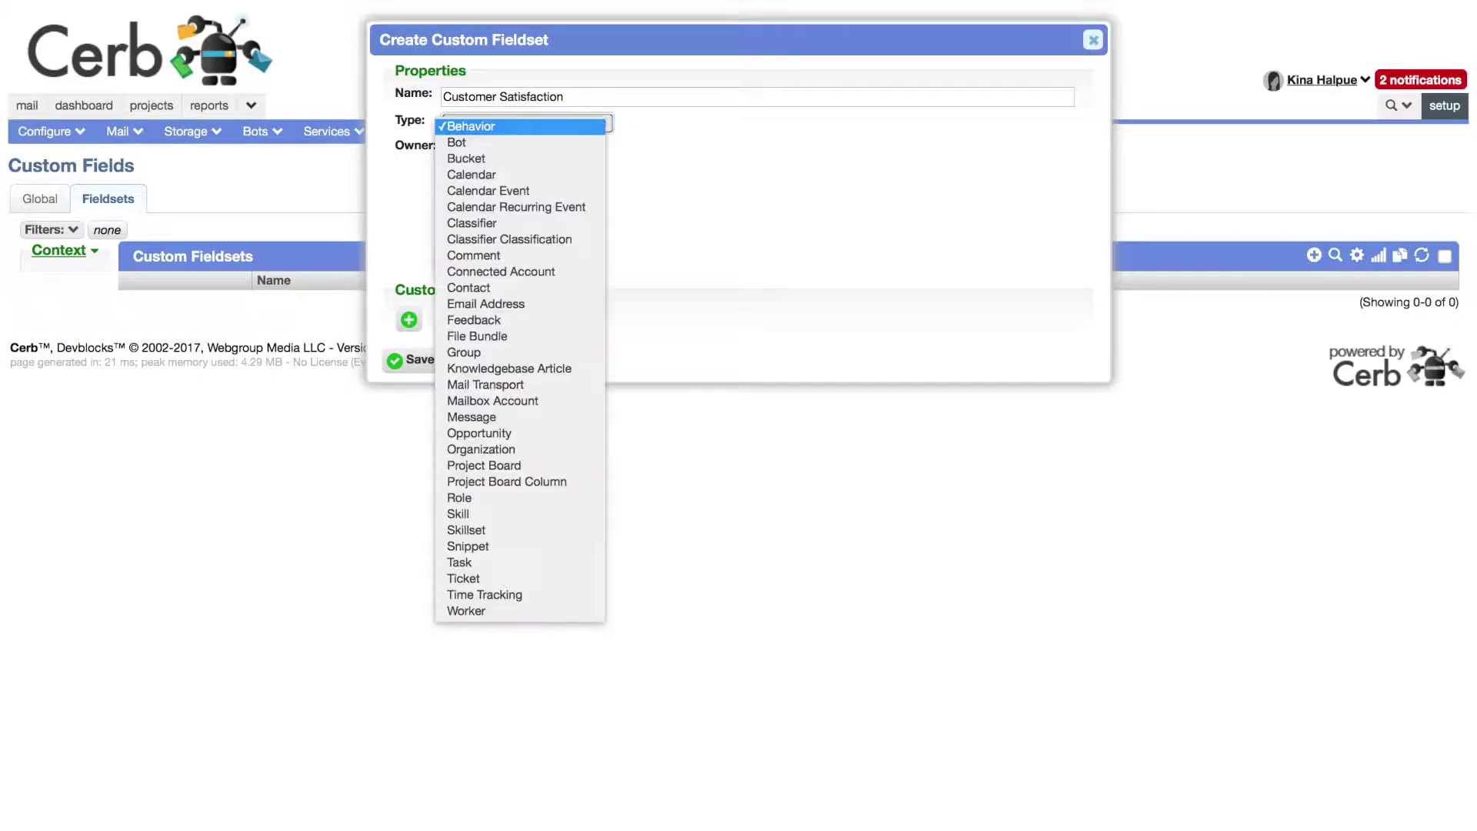
click(477, 578)
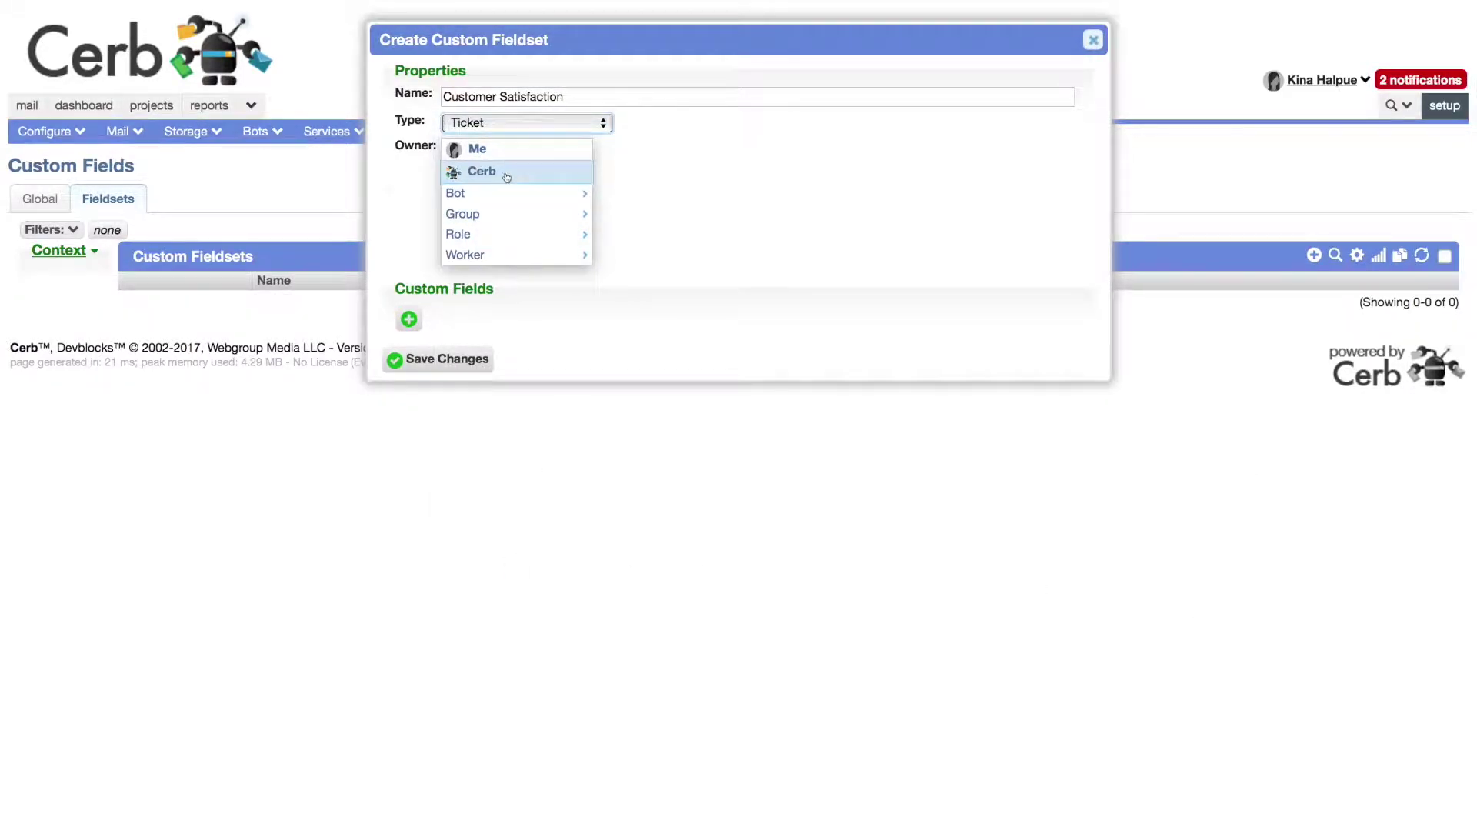
click(504, 172)
Step: Add a Satisfaction Level picklist with Satisfied, Neutral and Dissatisfied choices
click(410, 217)
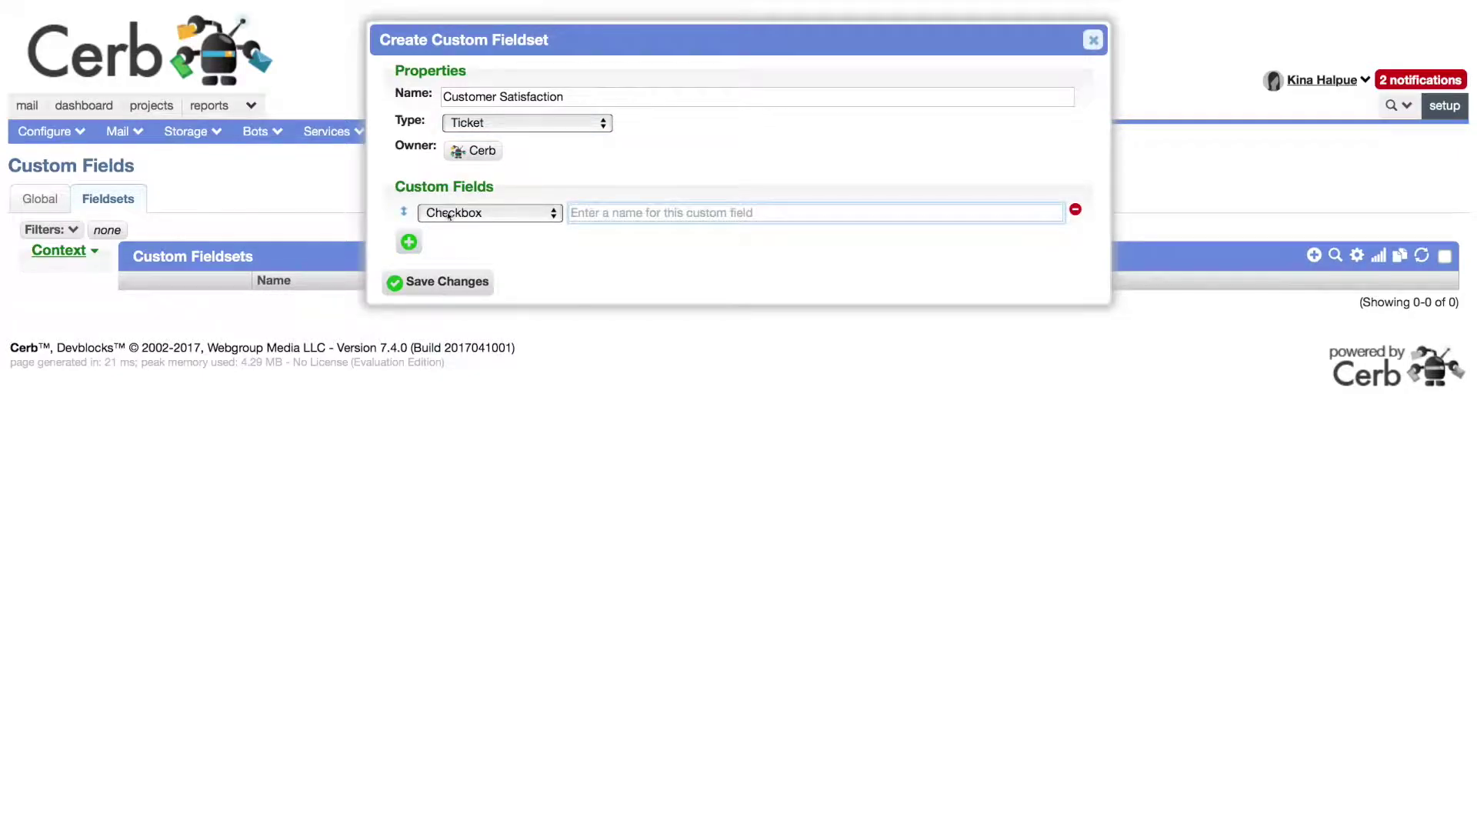
click(451, 217)
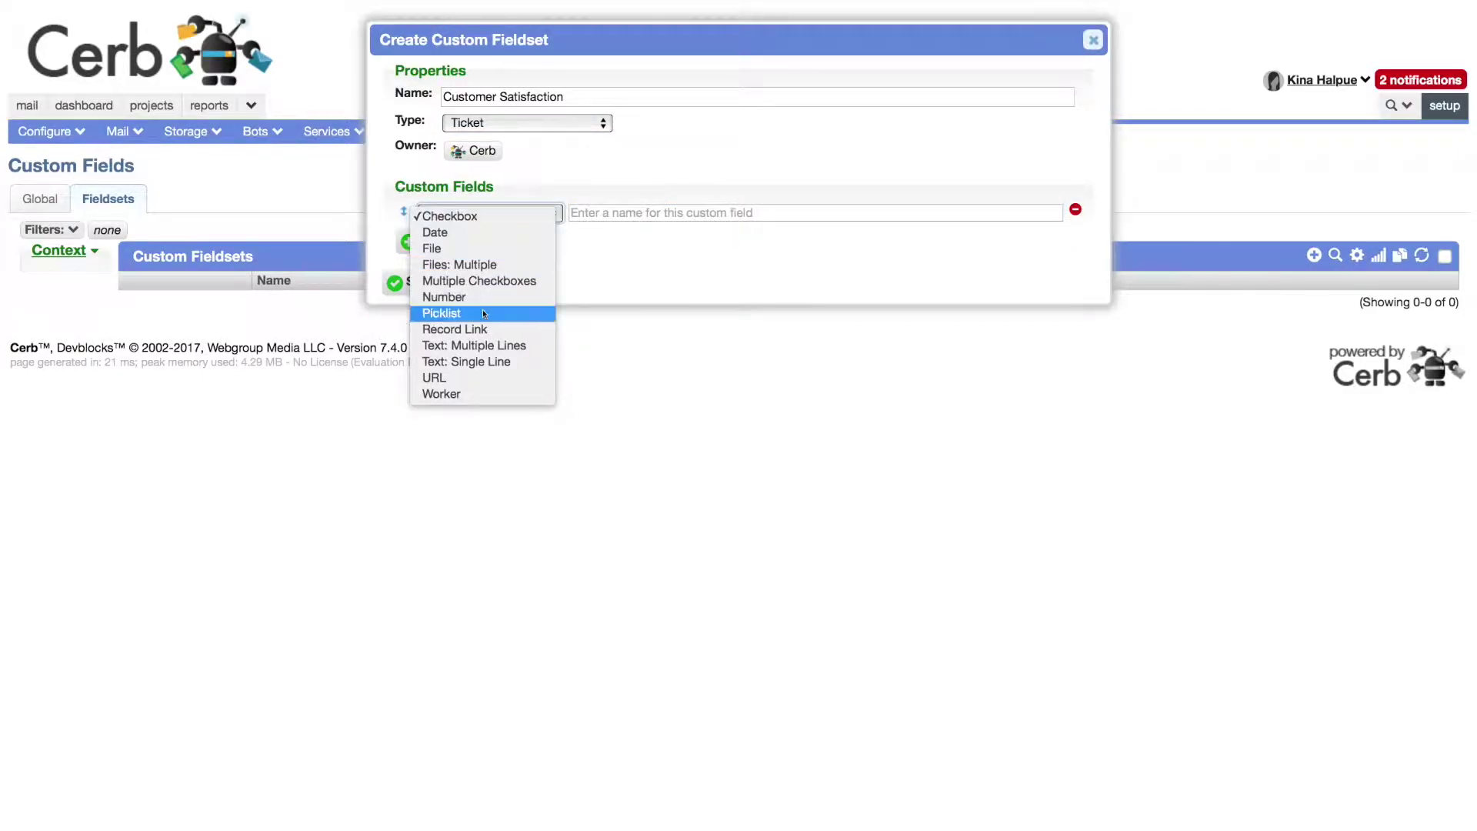
click(441, 313)
text(Satisfaction Level)
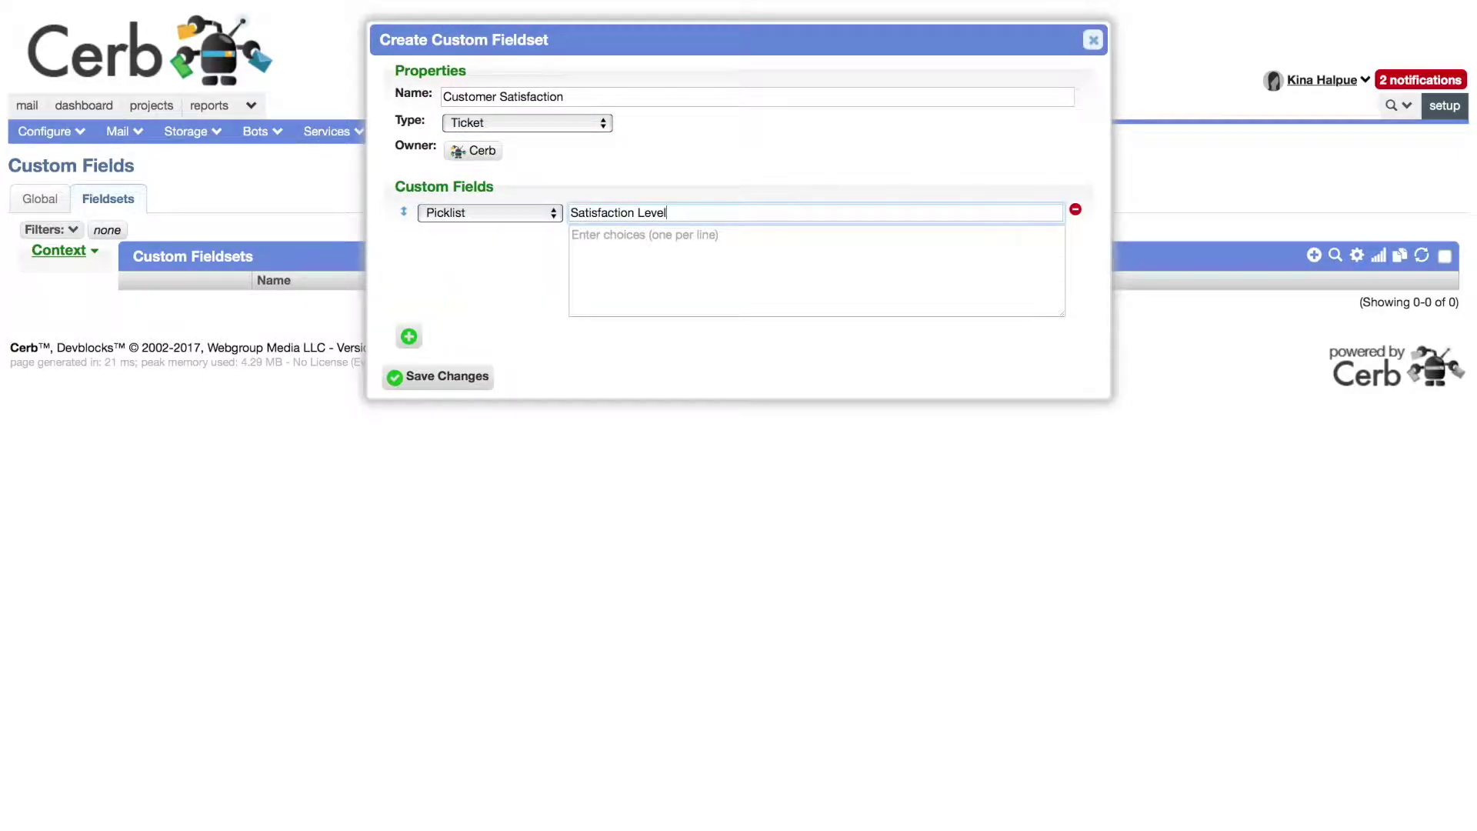
key(Tab)
text(Satisfied)
key(Return)
text(Neutral)
key(Return)
text(Dissatisf)
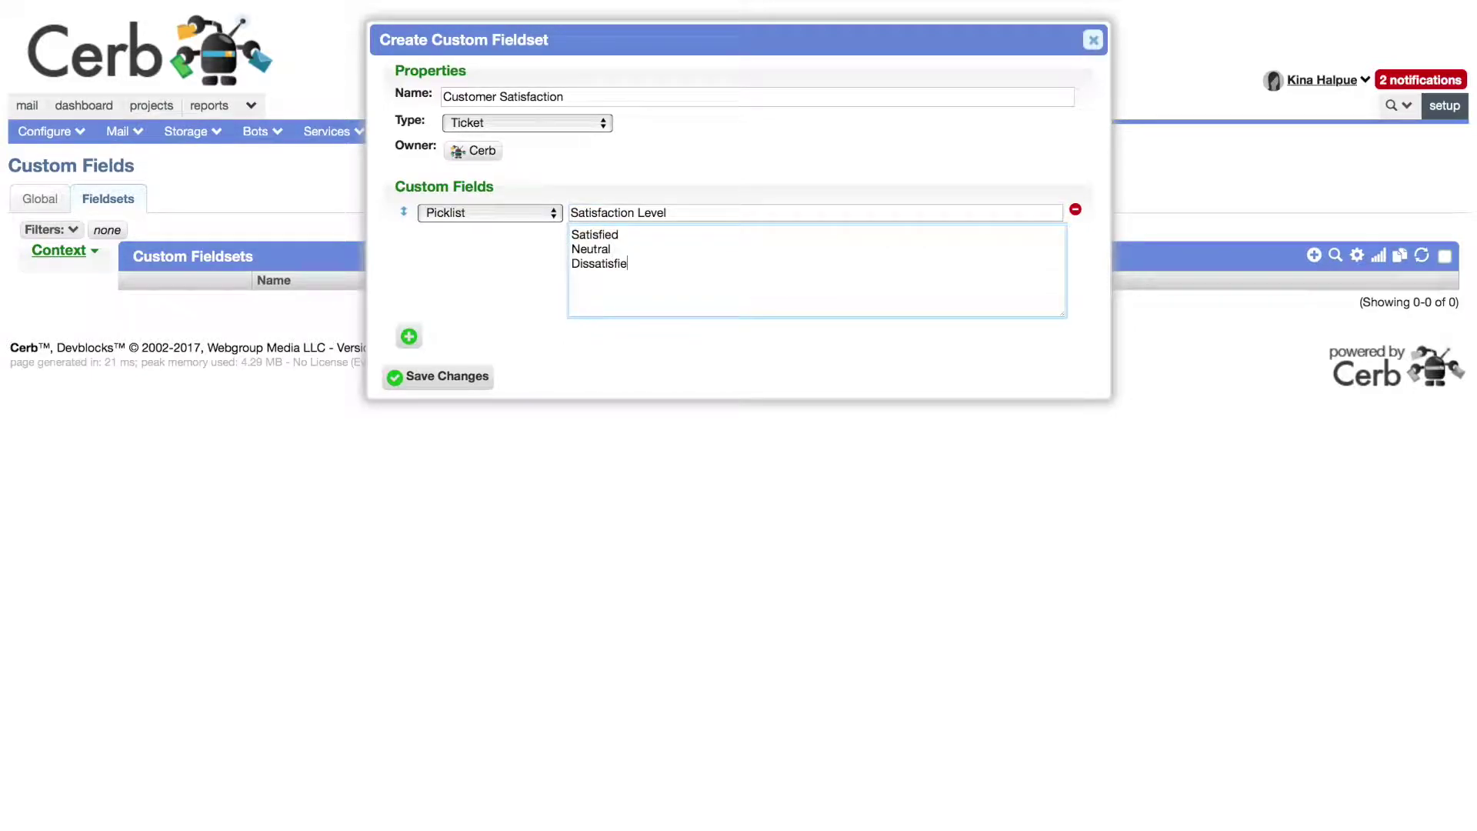
Step: Add a multi-line text Comment field and save the Customer Satisfaction fieldset
click(408, 344)
click(462, 333)
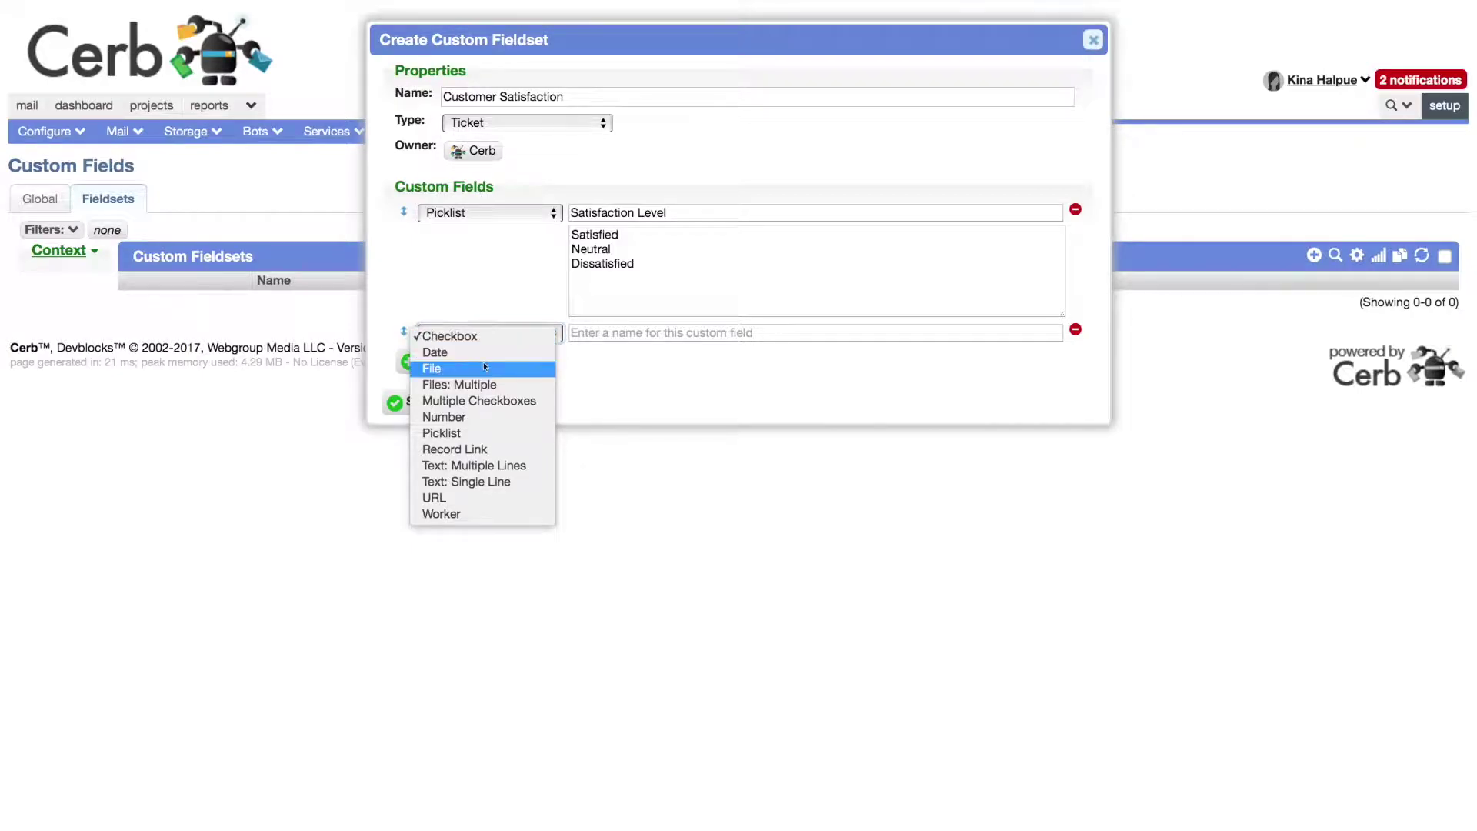
click(474, 466)
click(608, 337)
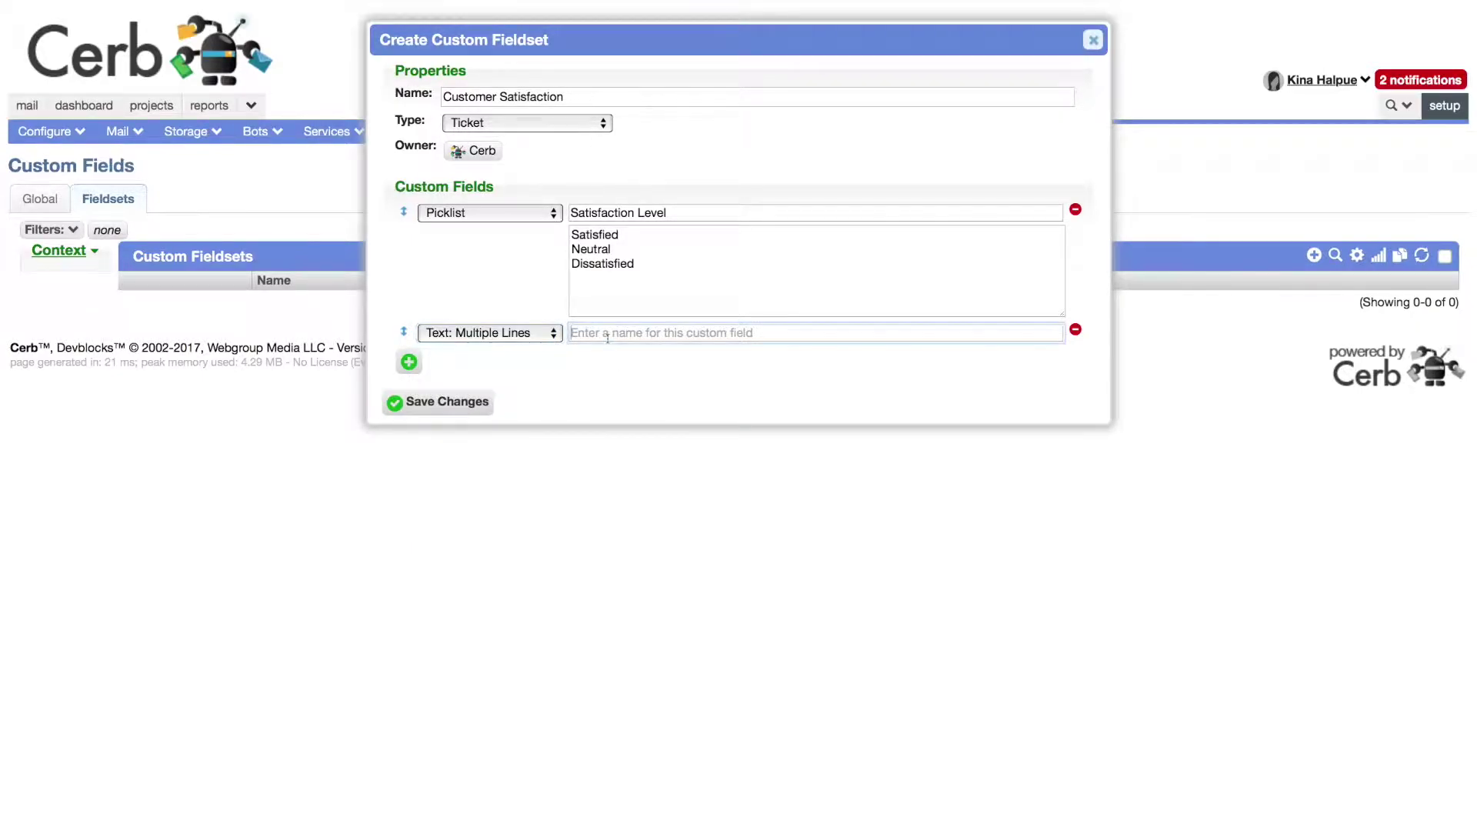
text(Comment)
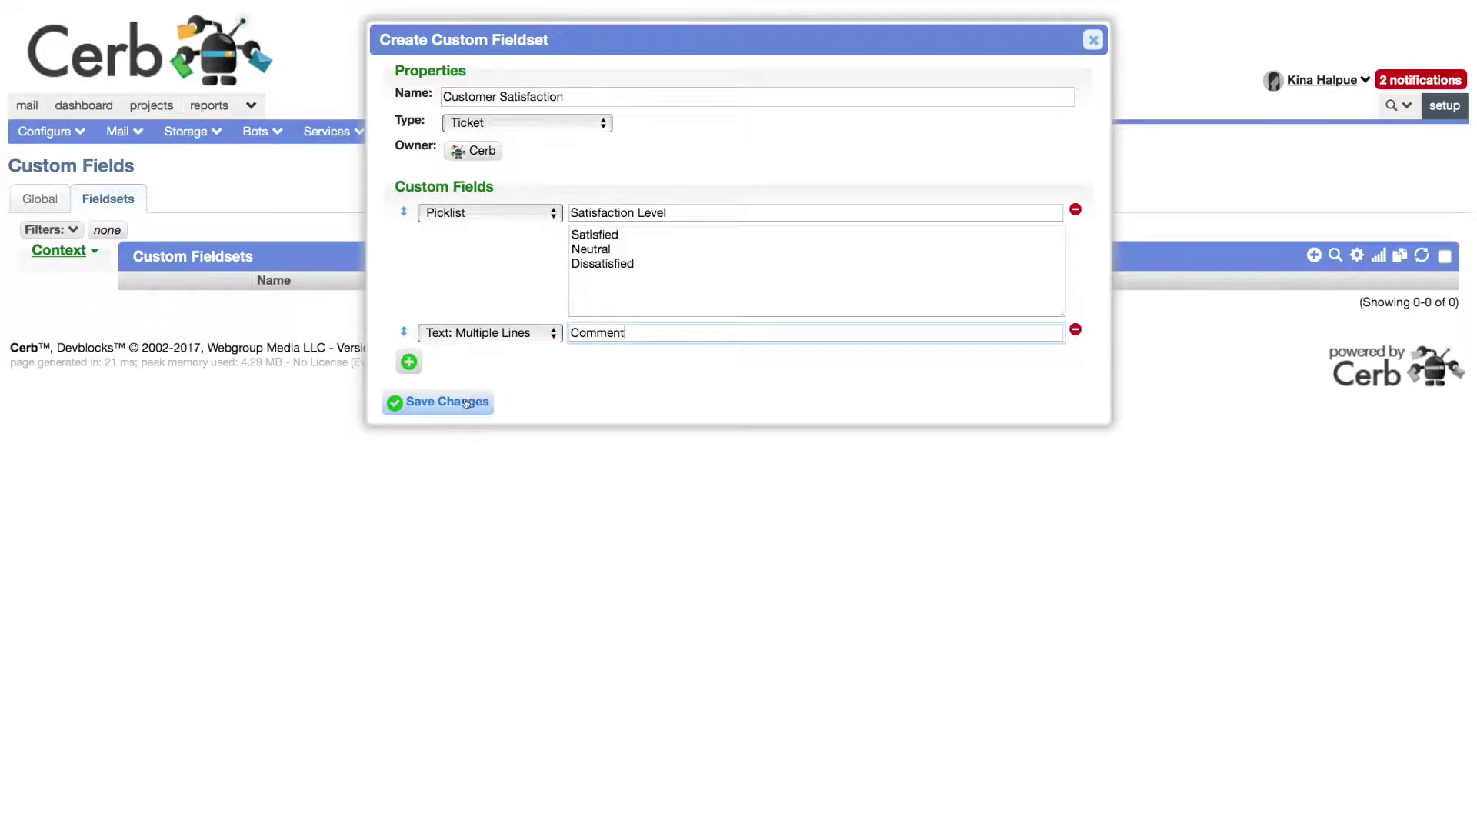
click(466, 402)
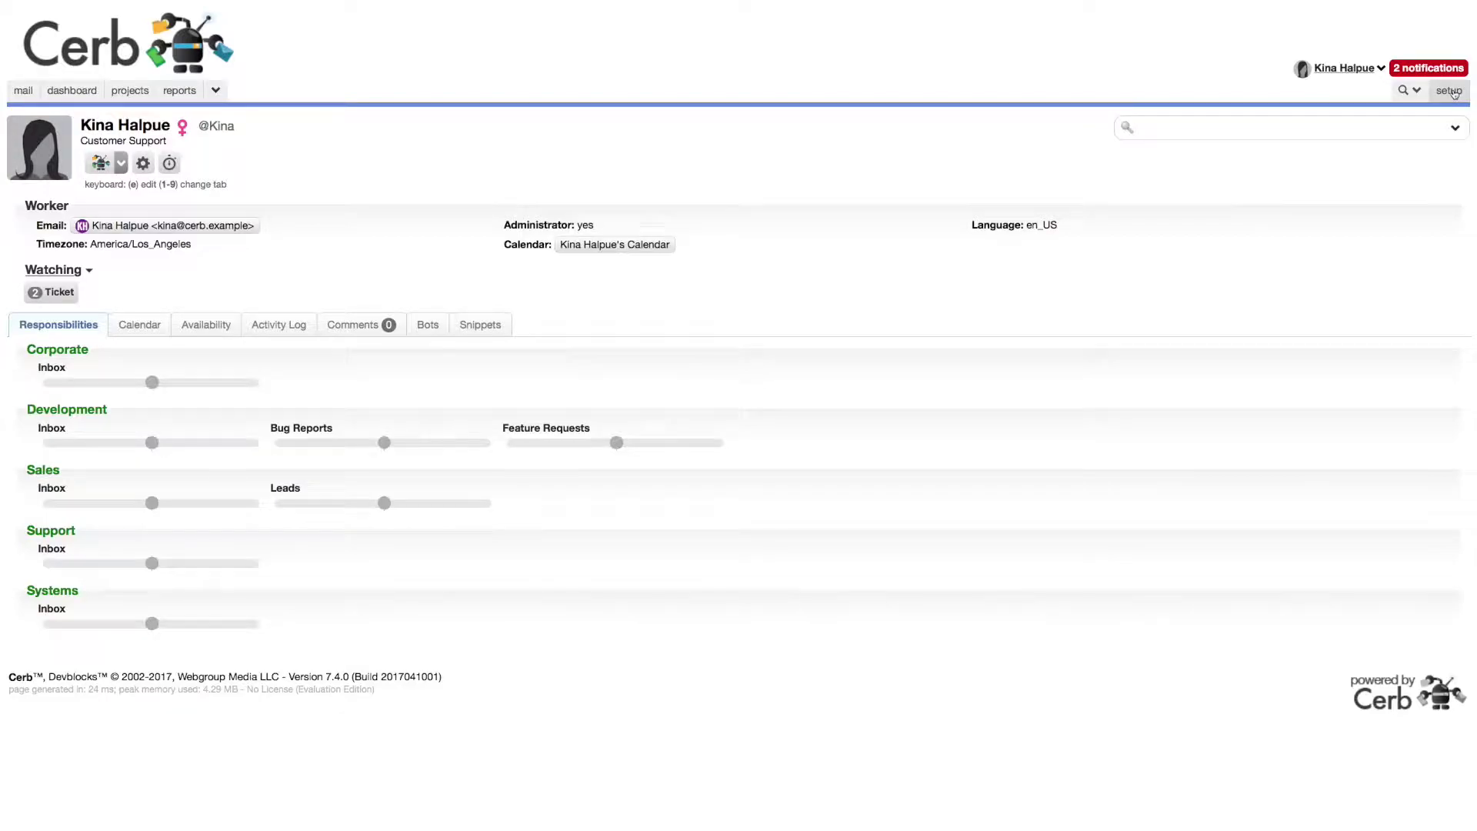
Step: Search the Plugin Library for 'webhooks', install the Webhooks plugin, and enable it
click(1452, 91)
mouse_move(428, 115)
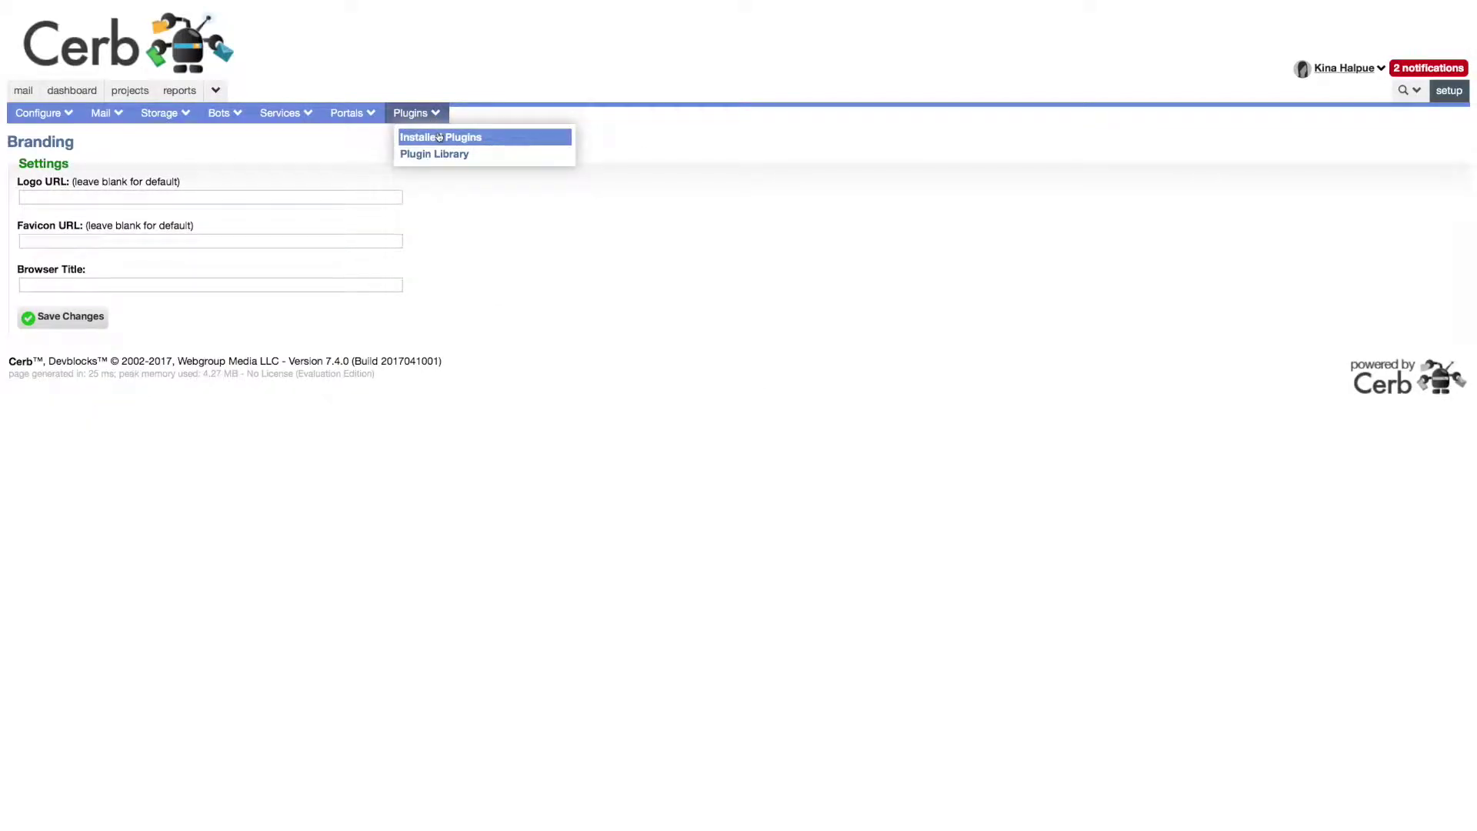
click(443, 153)
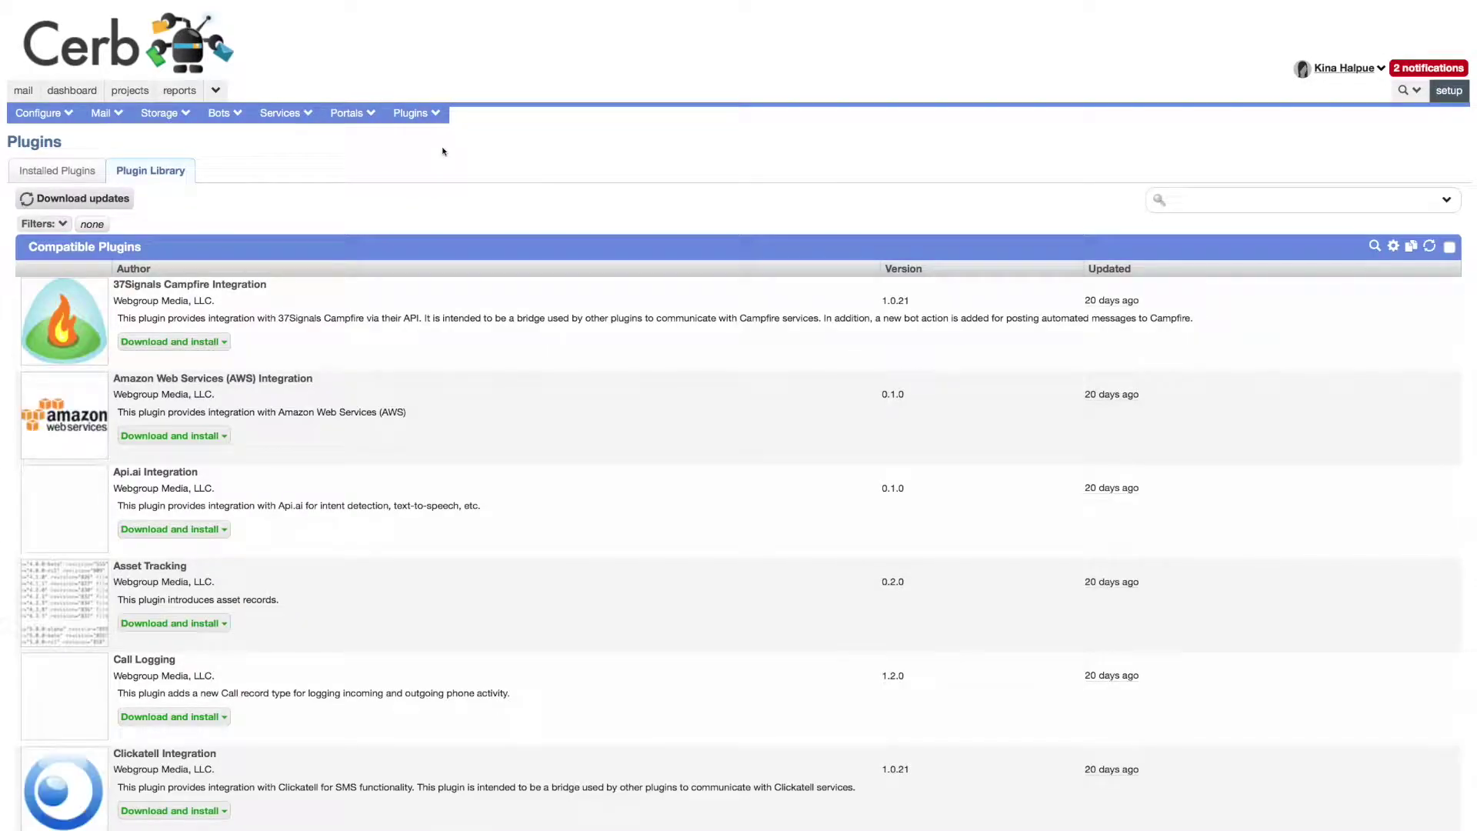
text(webhooks)
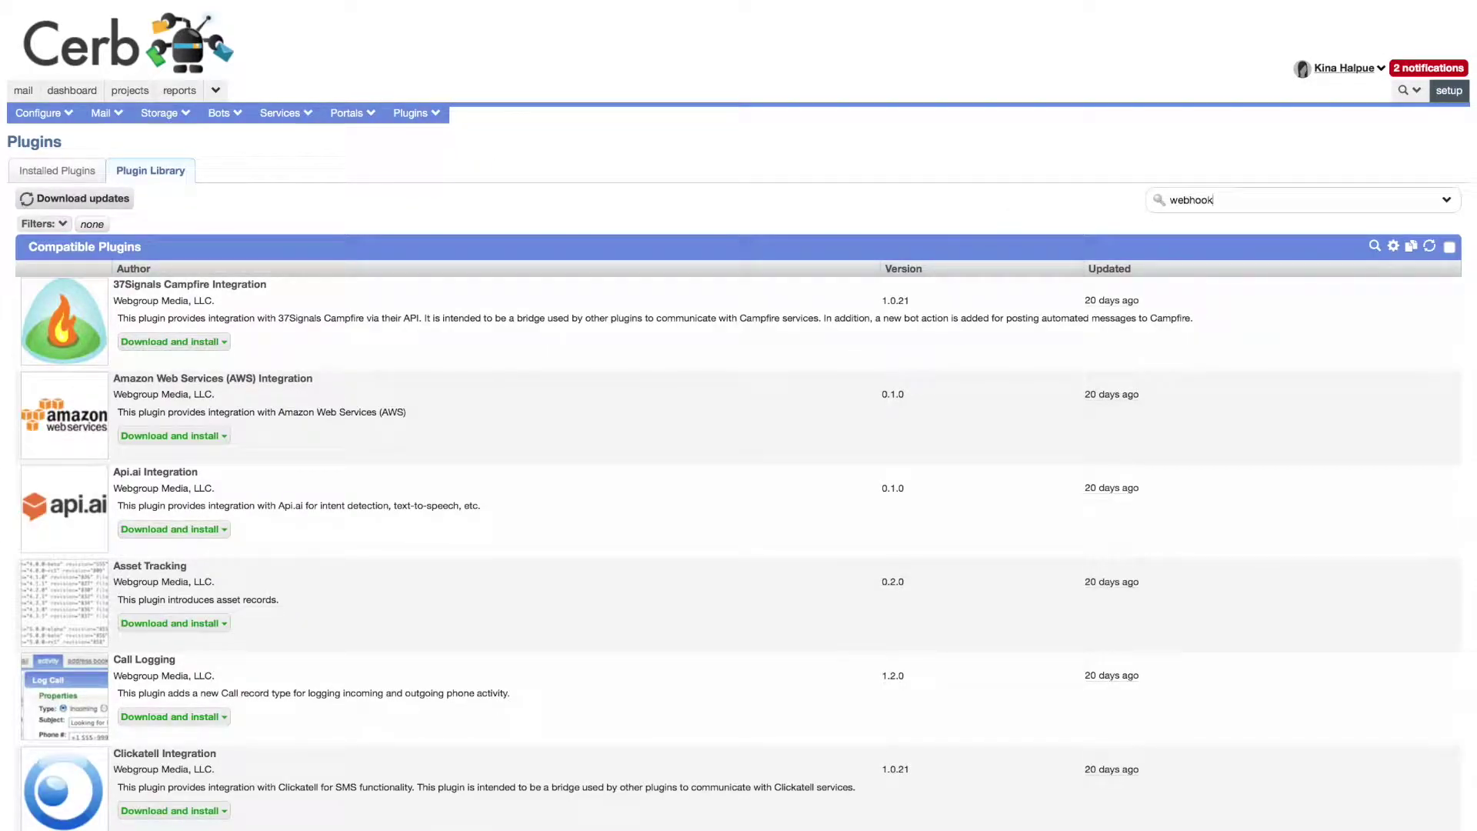
key(Return)
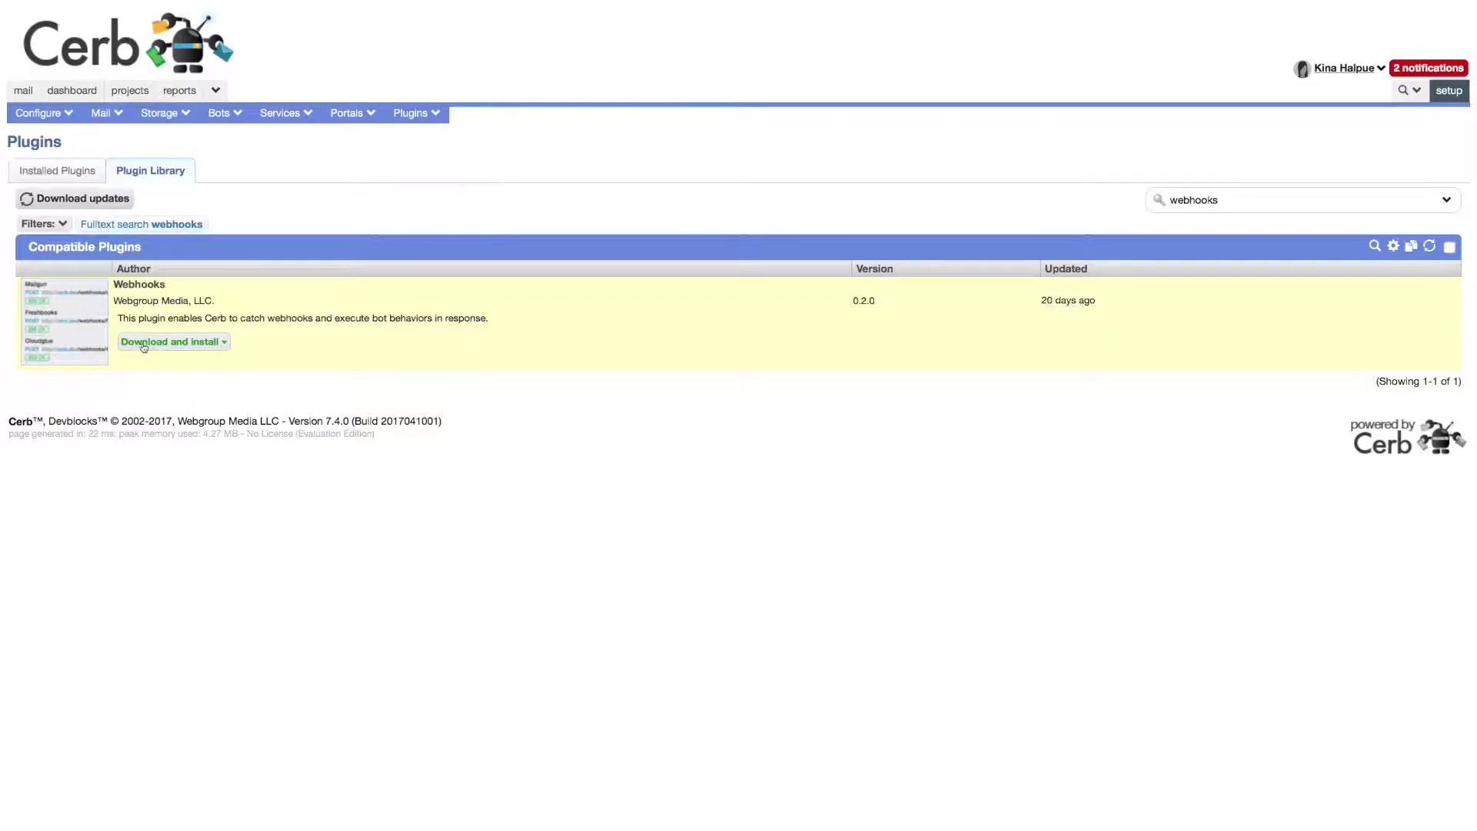
click(143, 343)
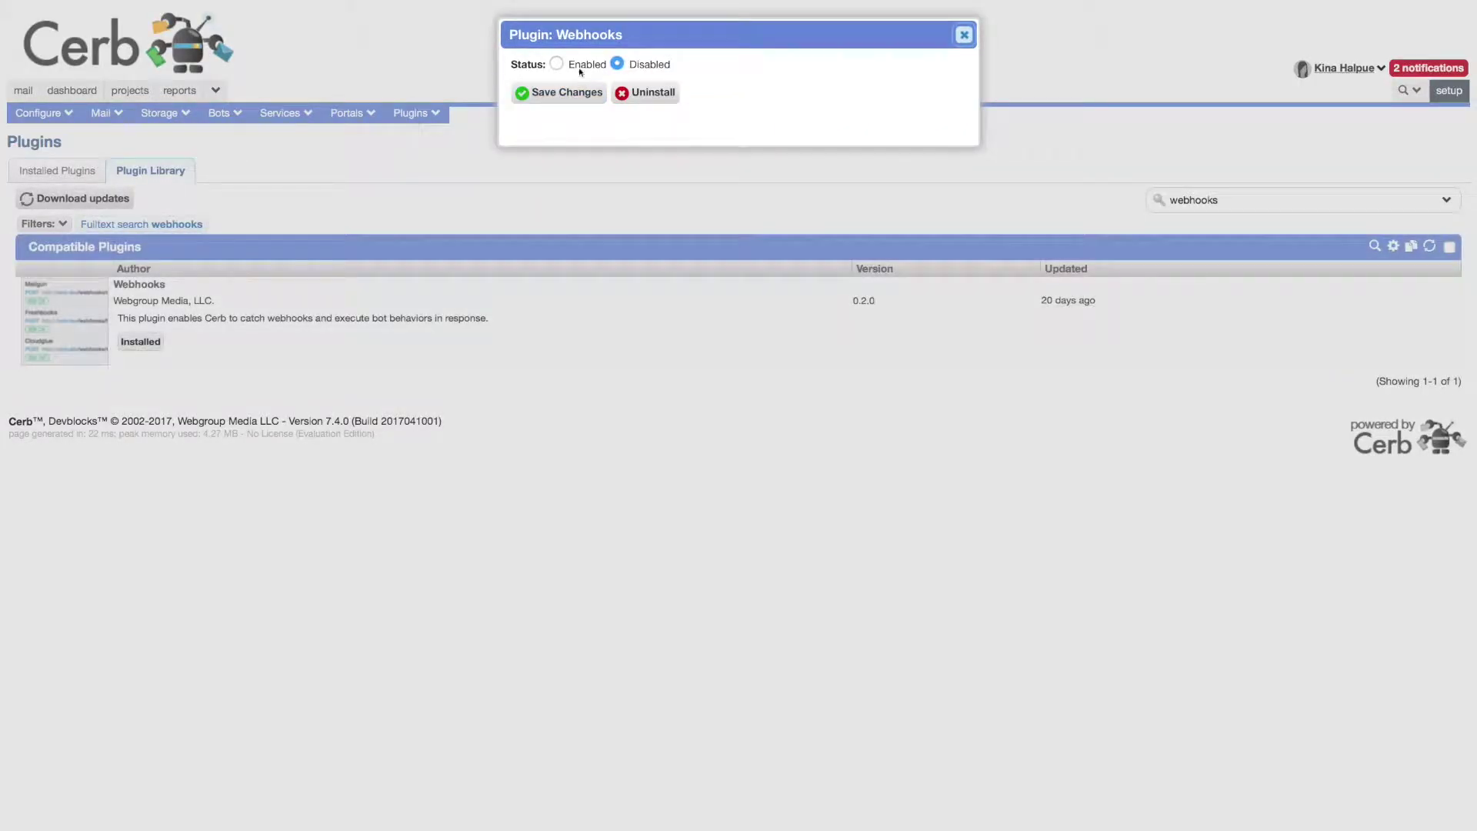
click(581, 66)
click(577, 93)
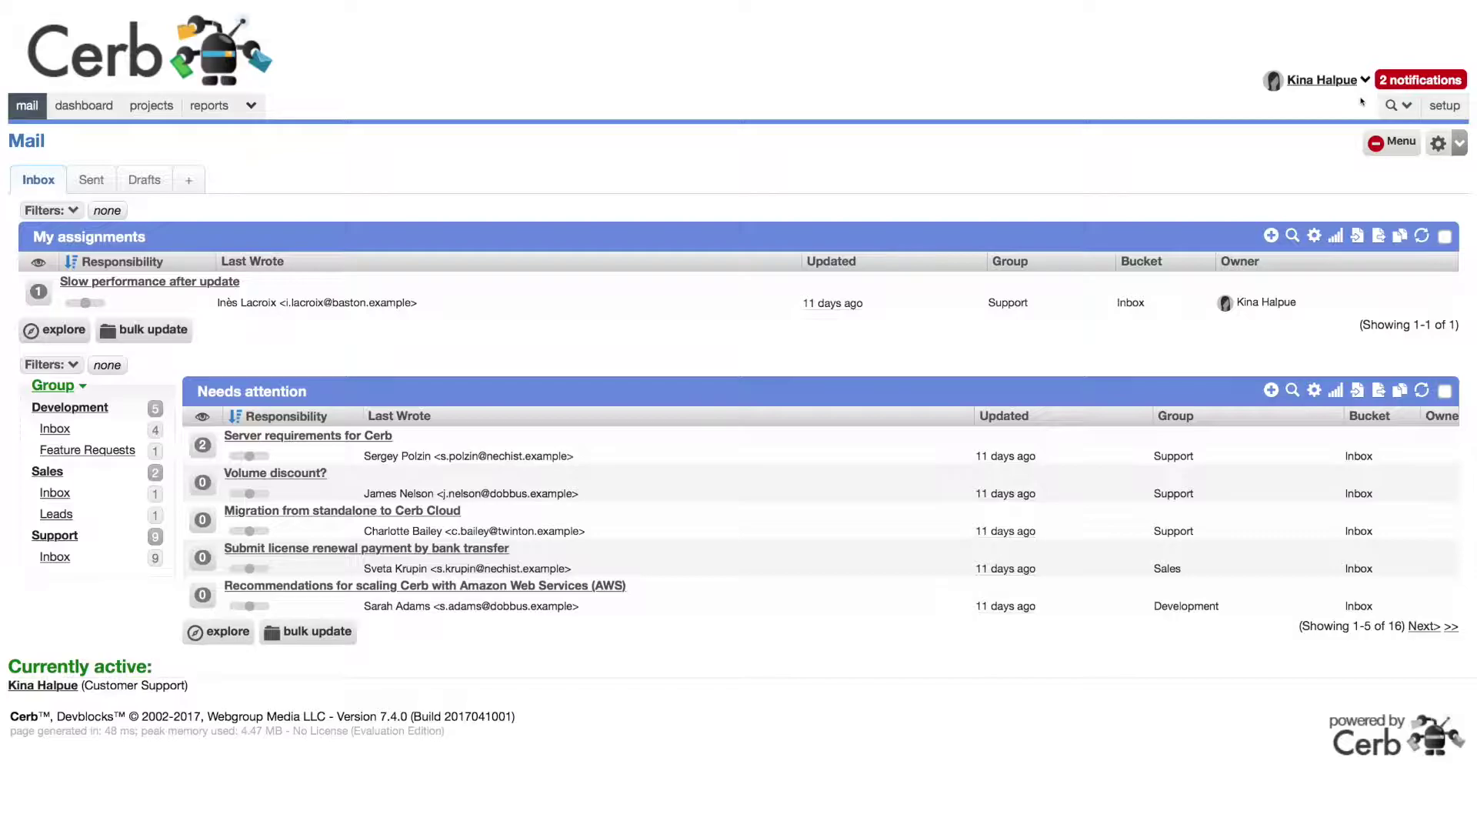
Step: Open the top-right search menu of record types to reach the Bots list
click(1393, 105)
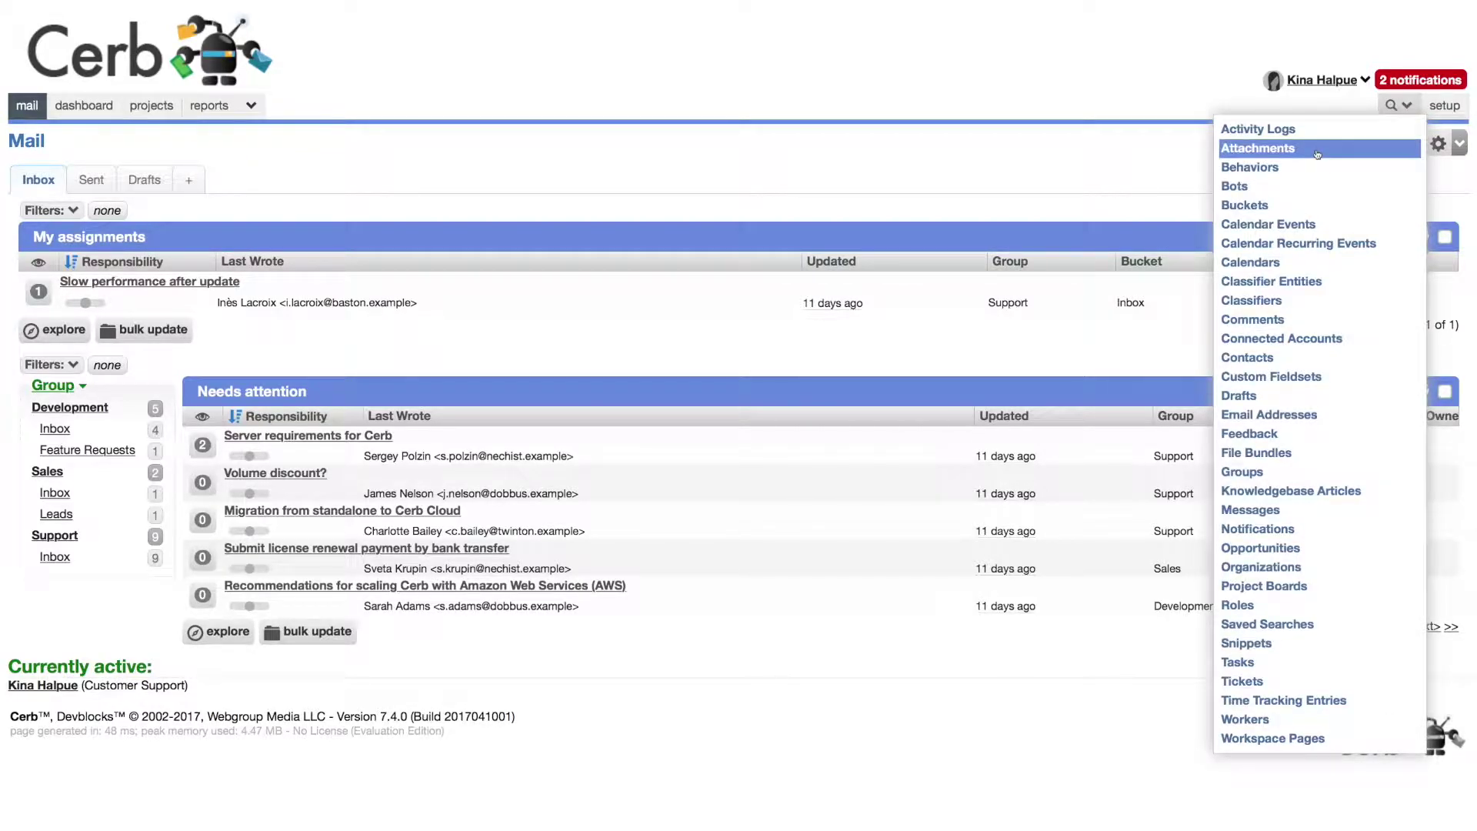
Step: Search all bots, open the Smartsheet Bot's card, and list its behaviors
click(1298, 191)
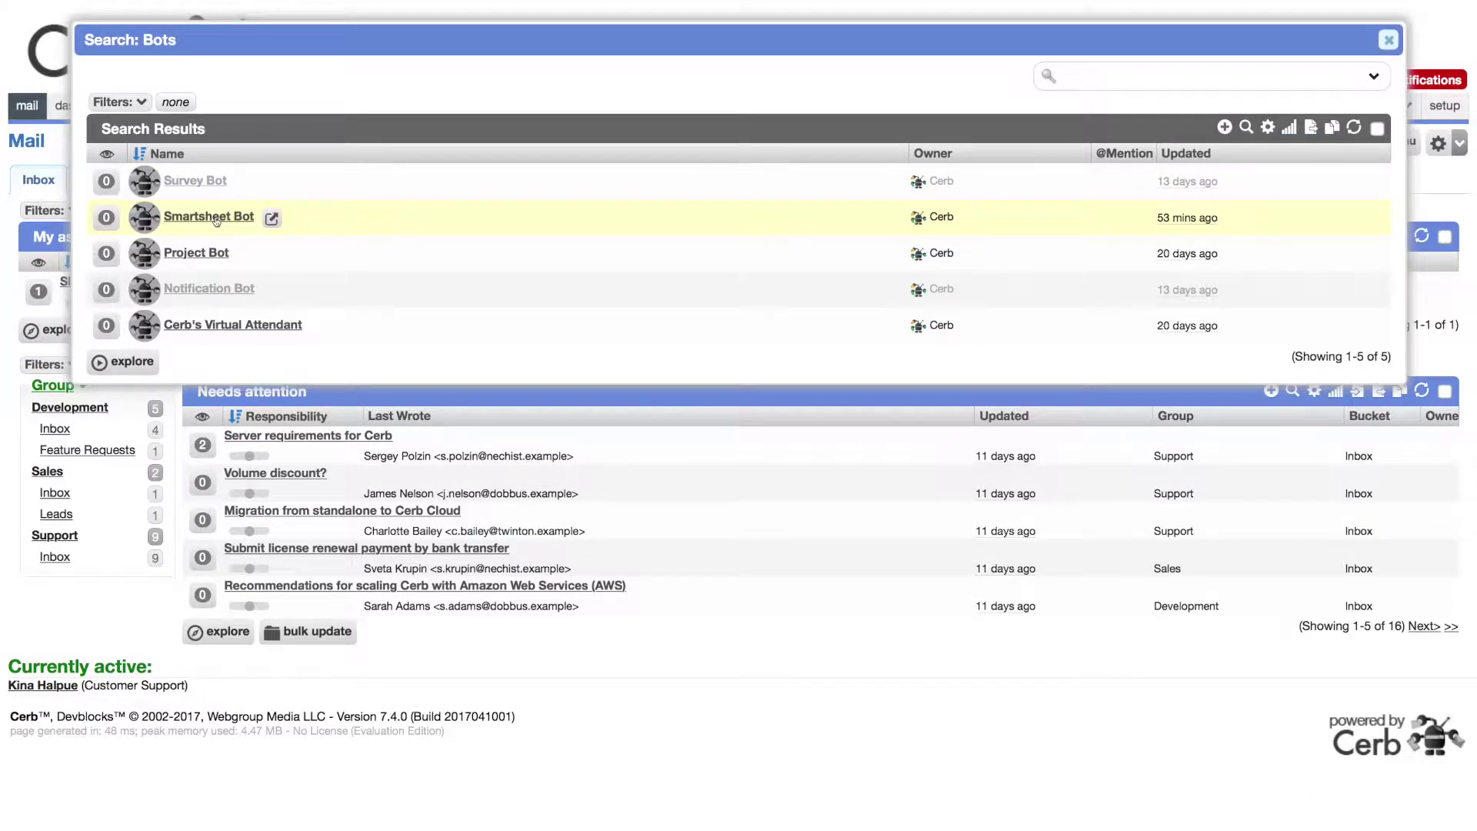
click(273, 221)
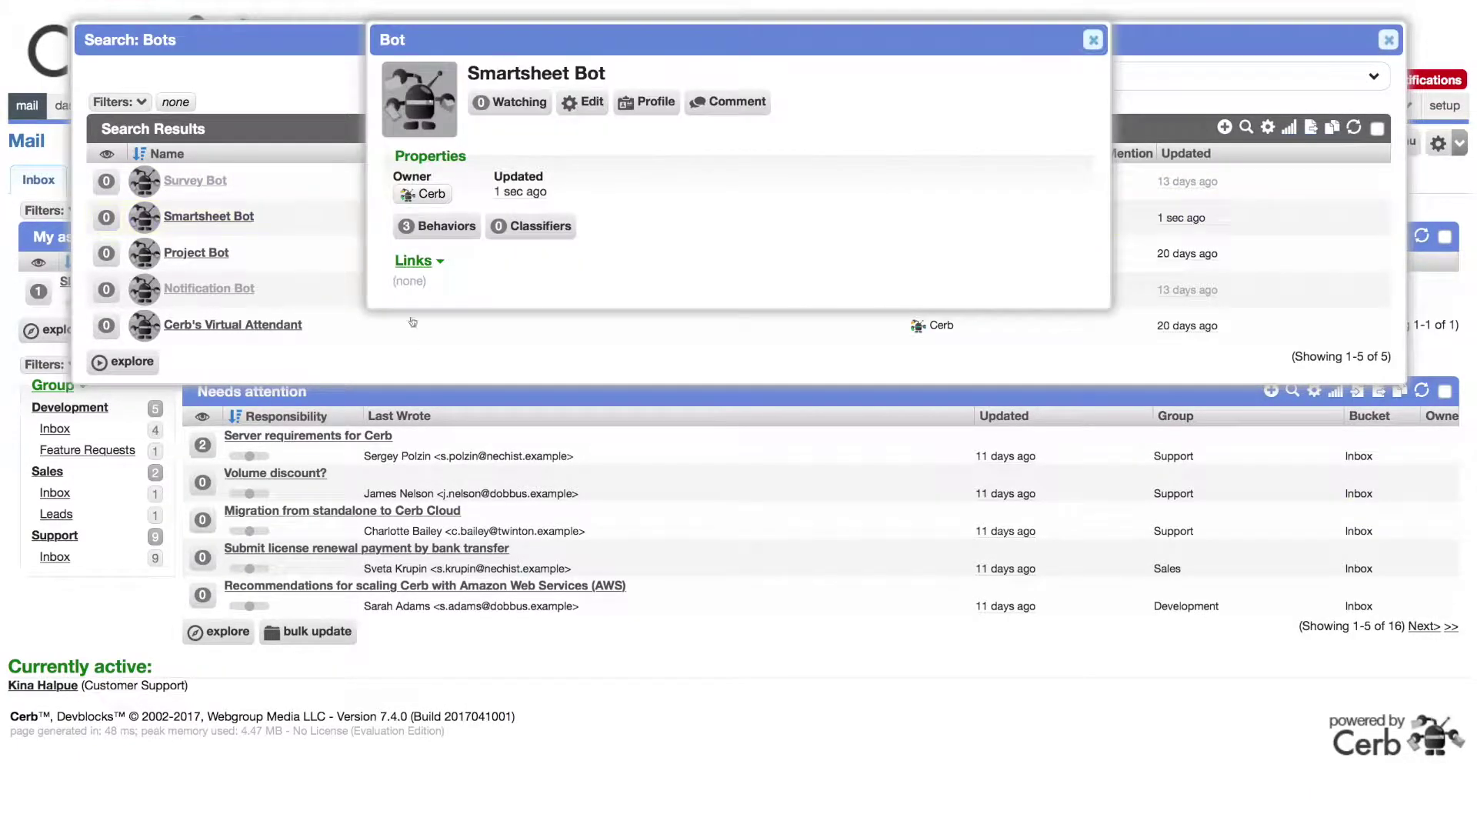
click(441, 223)
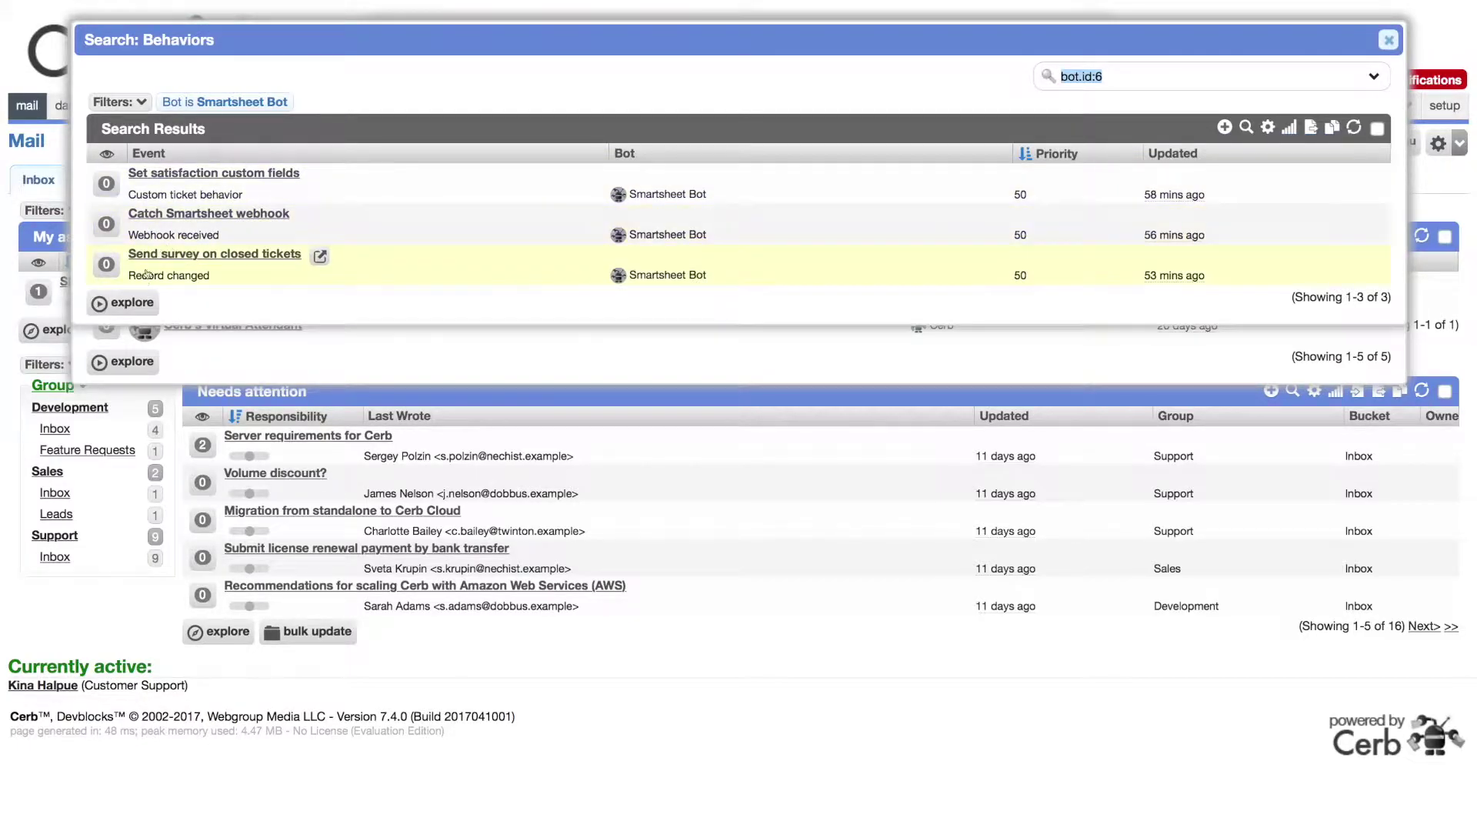
click(320, 256)
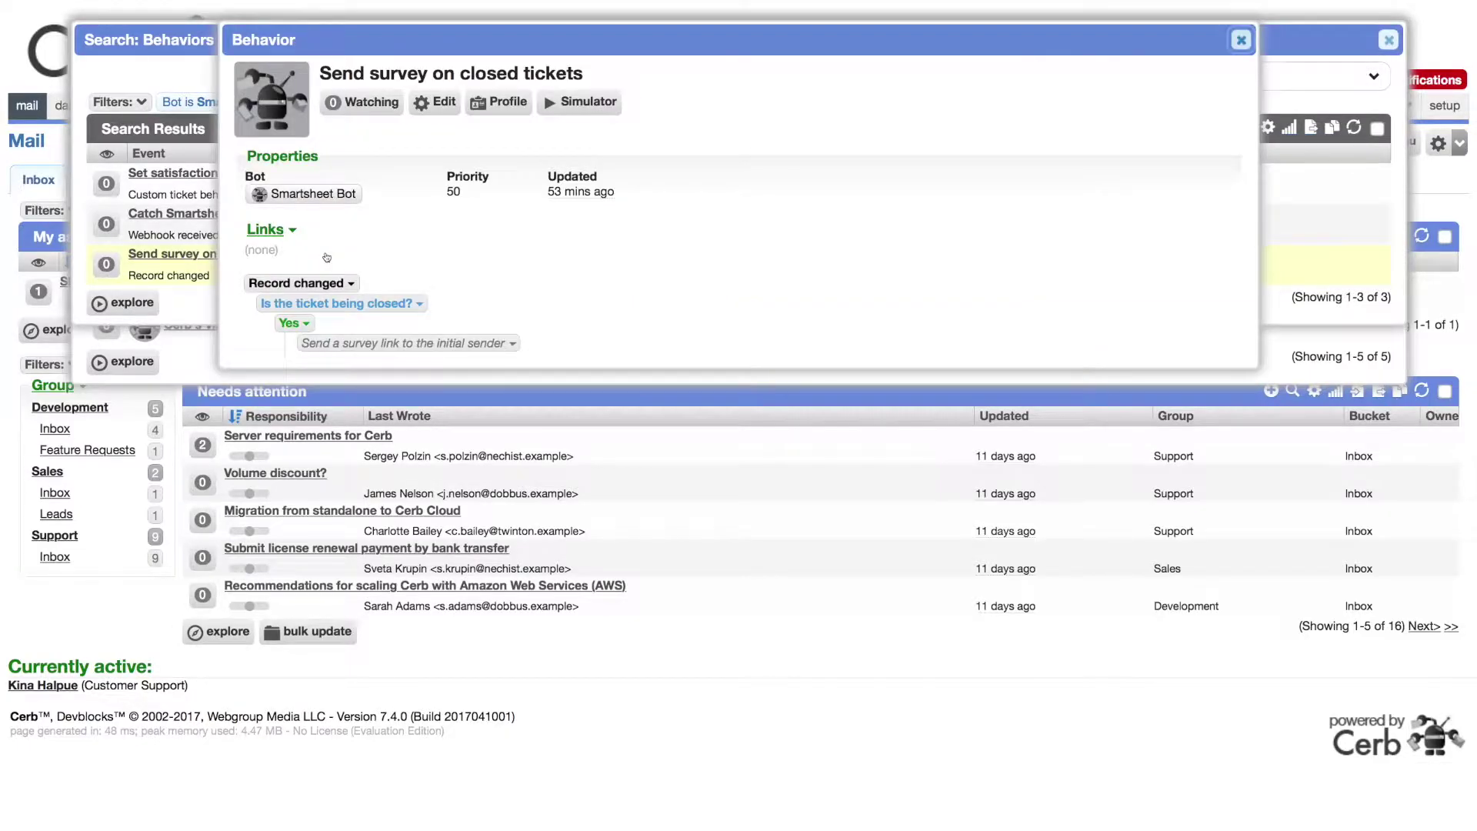
click(433, 105)
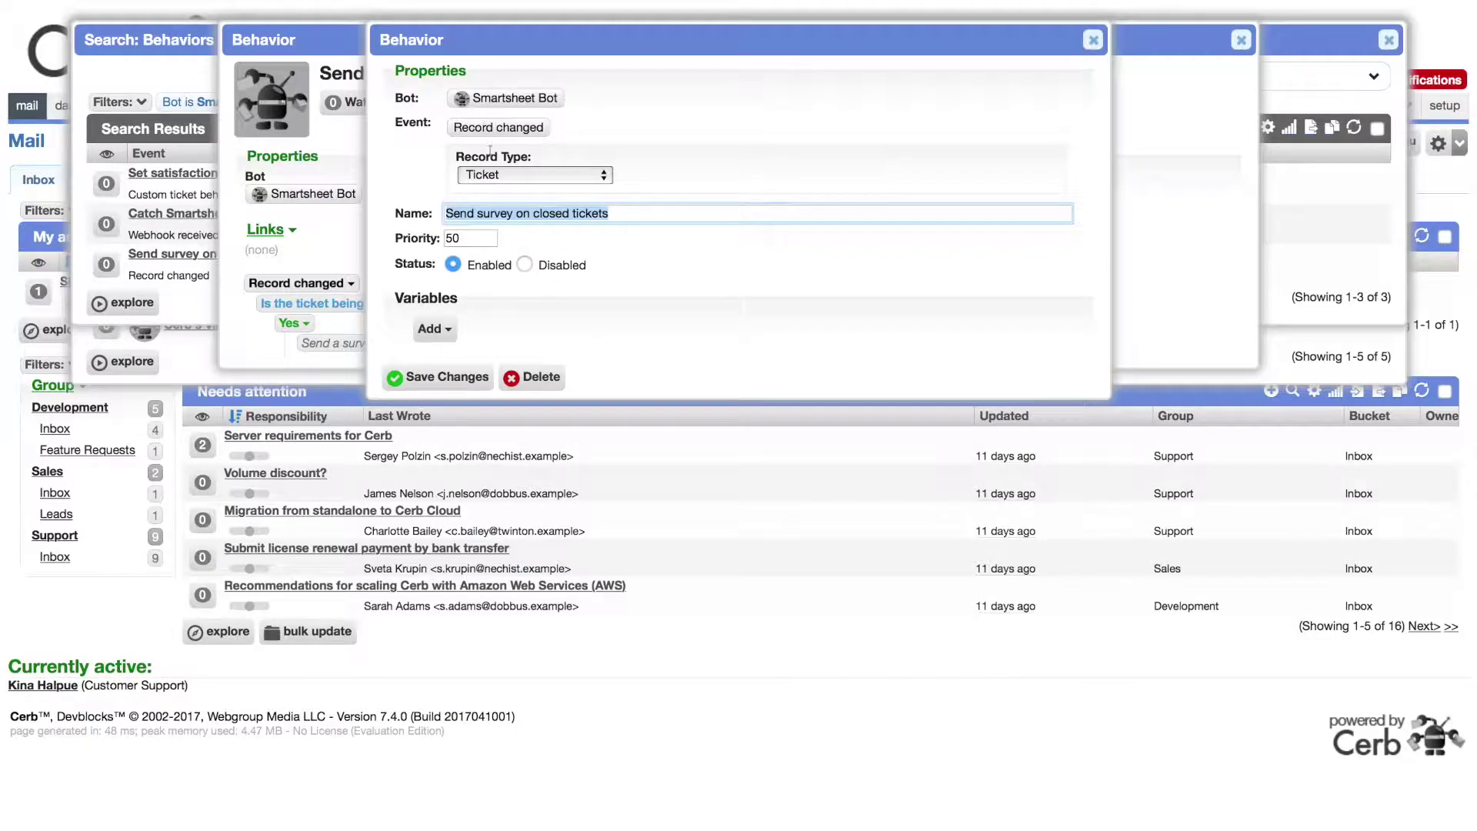
key(Escape)
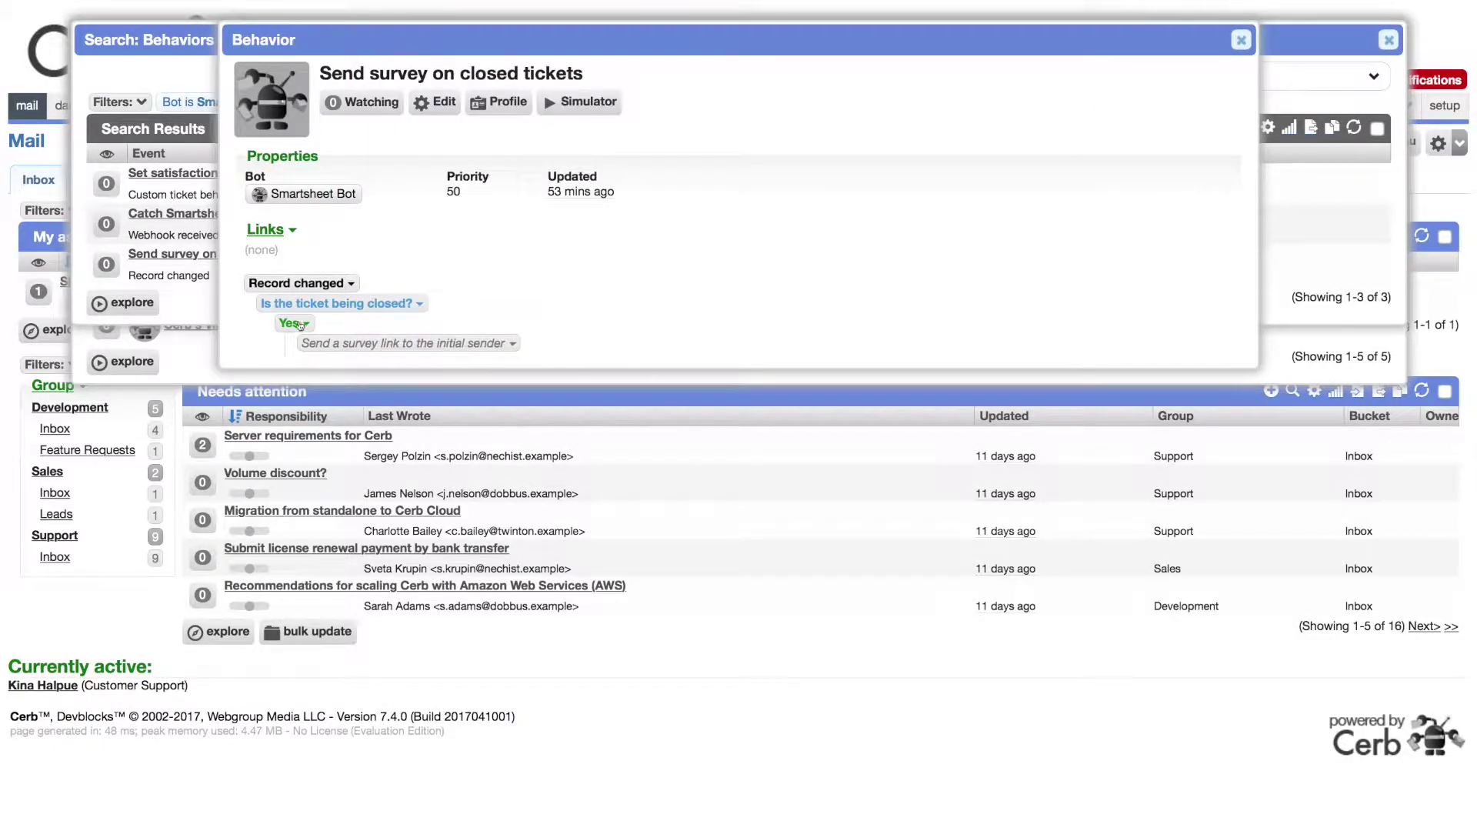
click(296, 323)
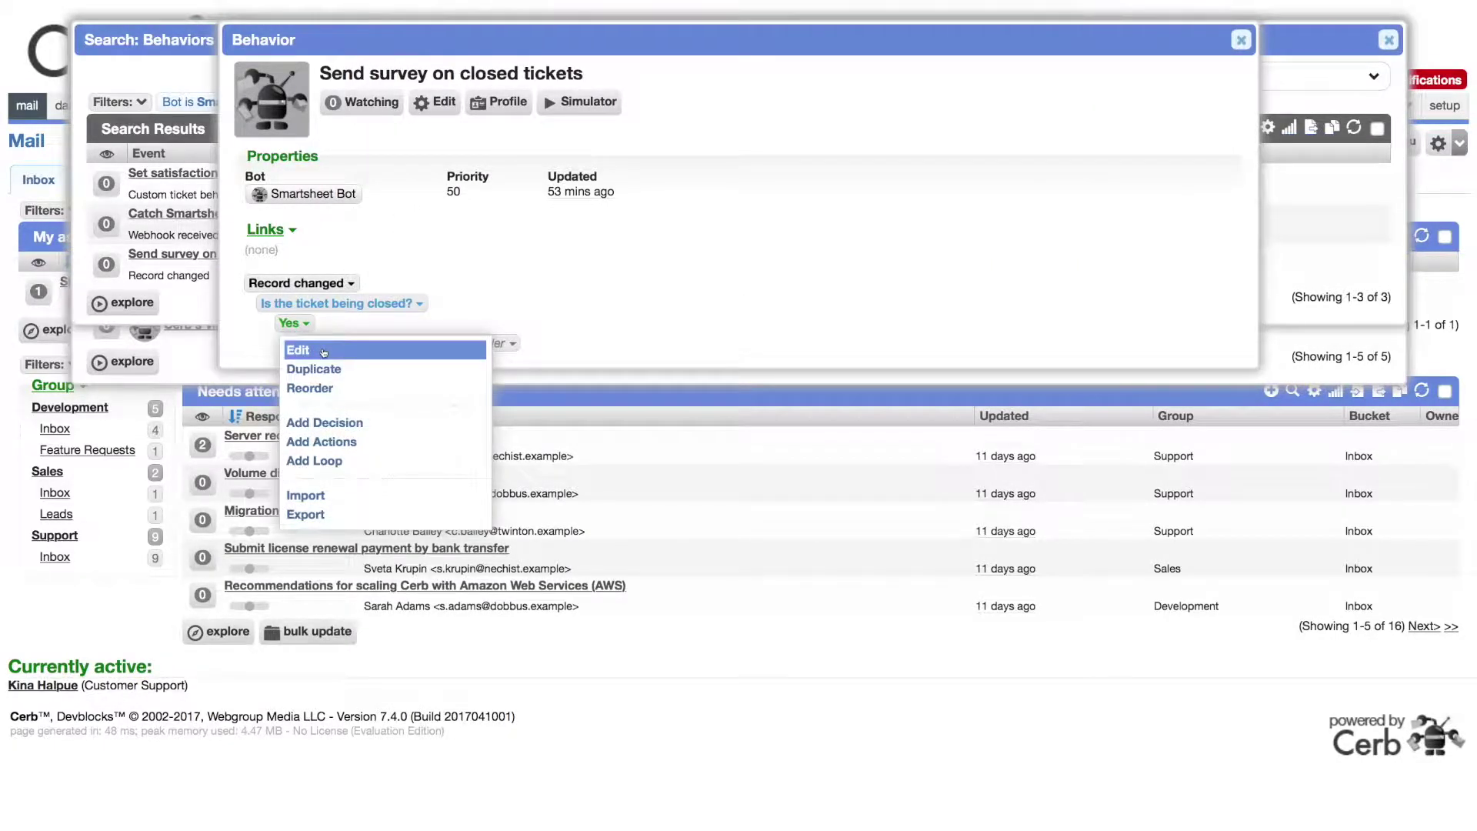
click(320, 349)
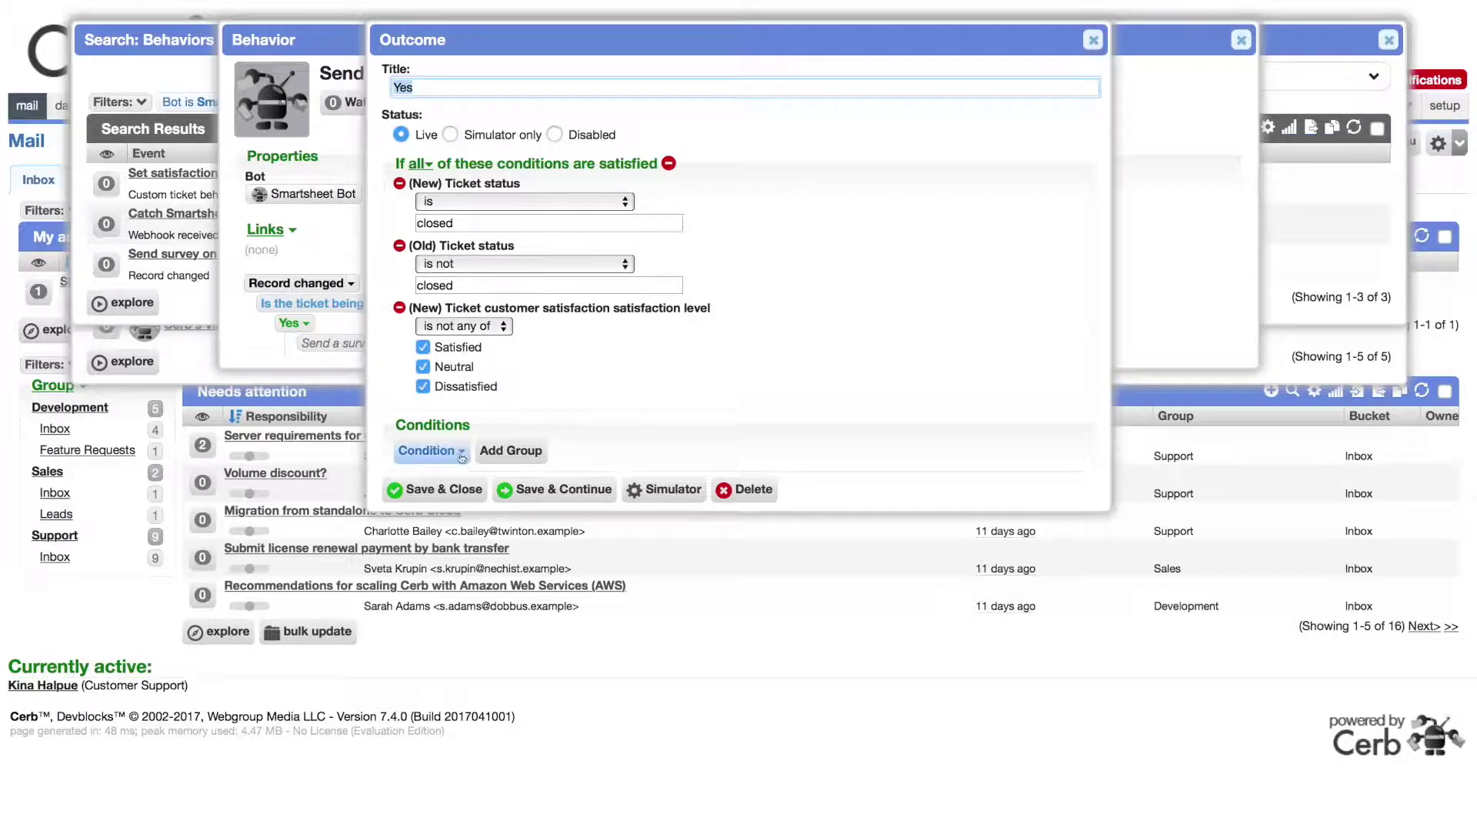
click(462, 491)
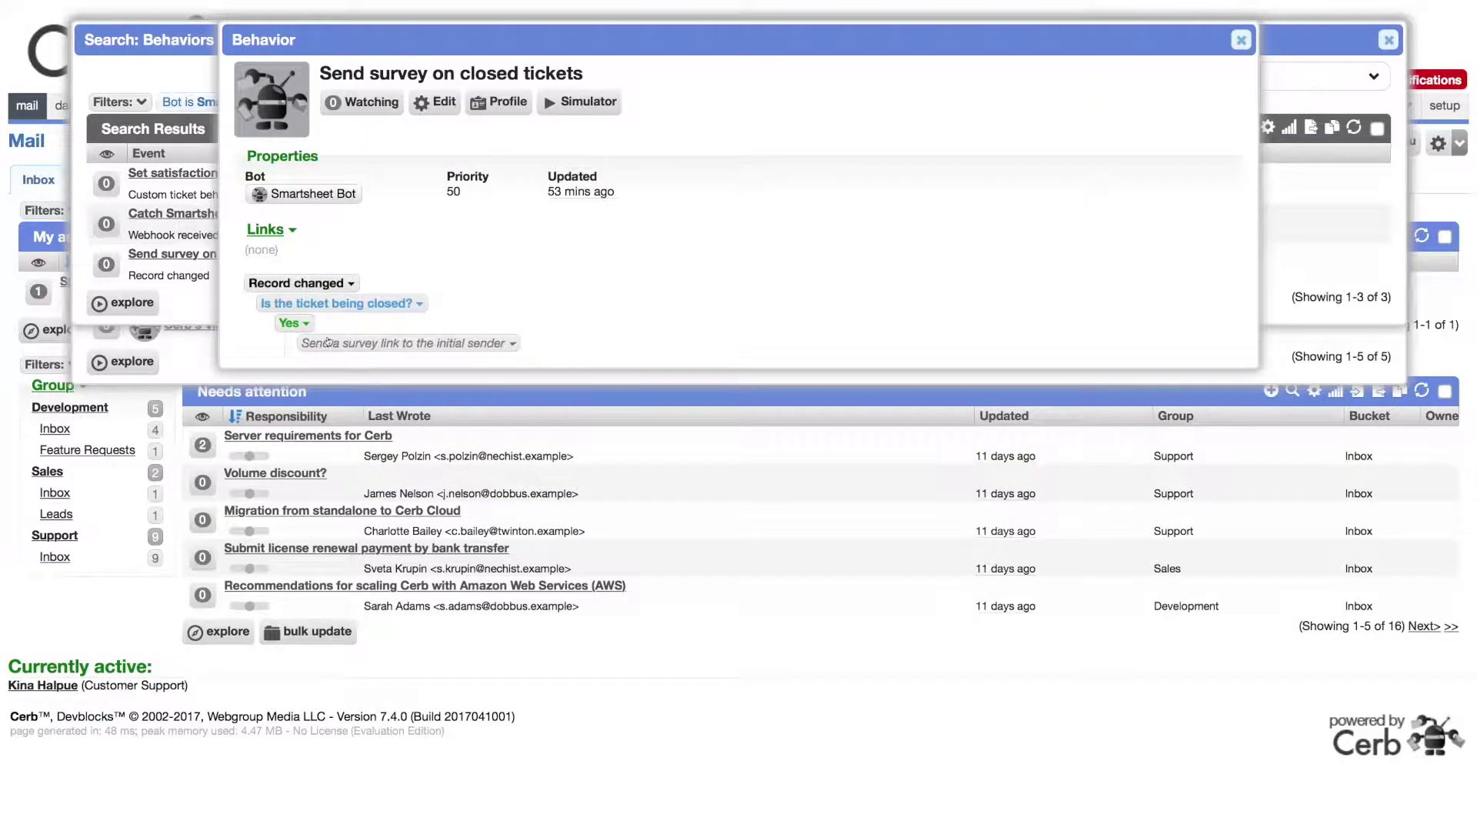
click(331, 343)
click(354, 370)
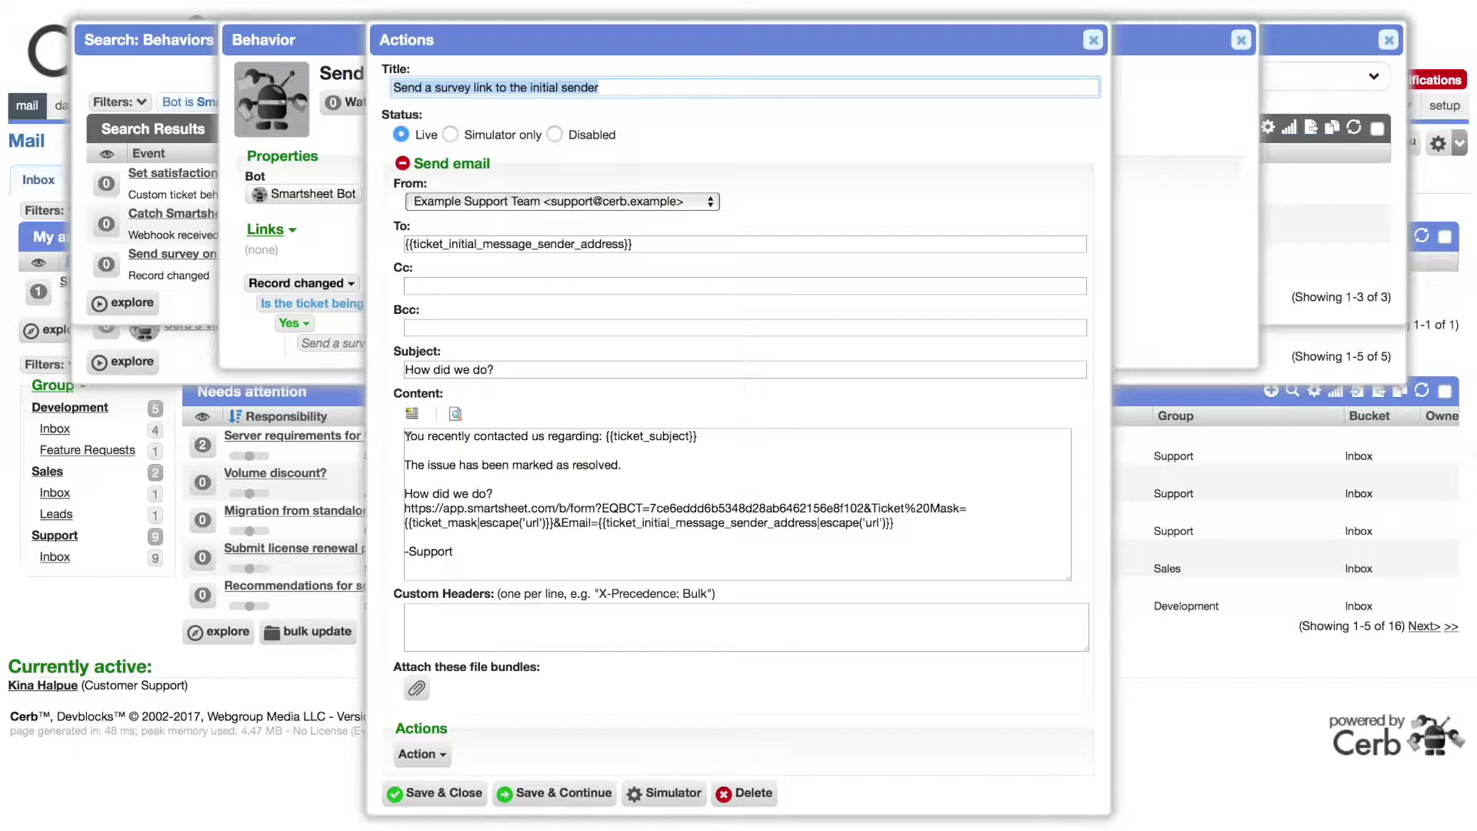
drag(864, 508, 895, 523)
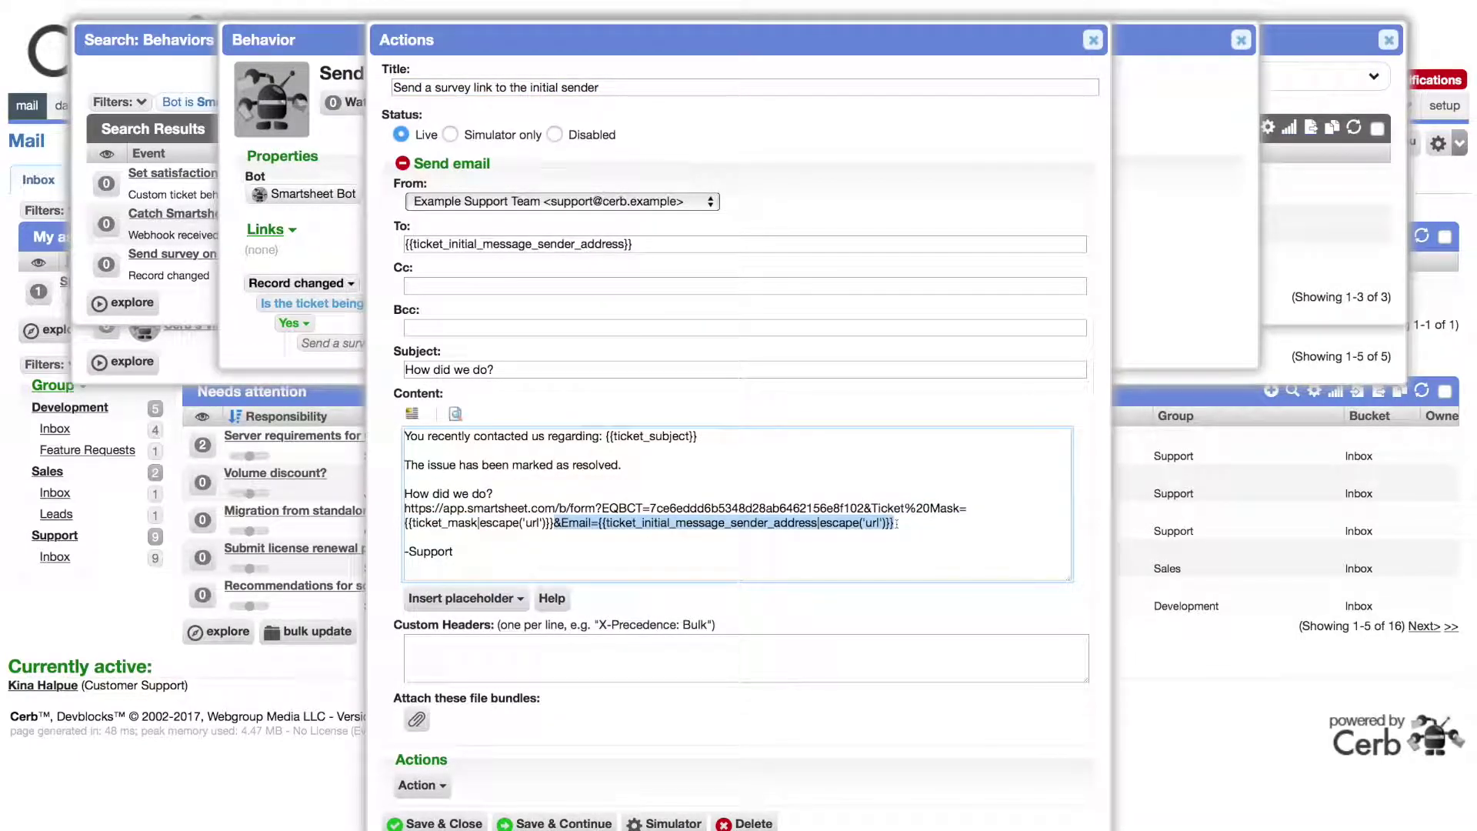
click(625, 549)
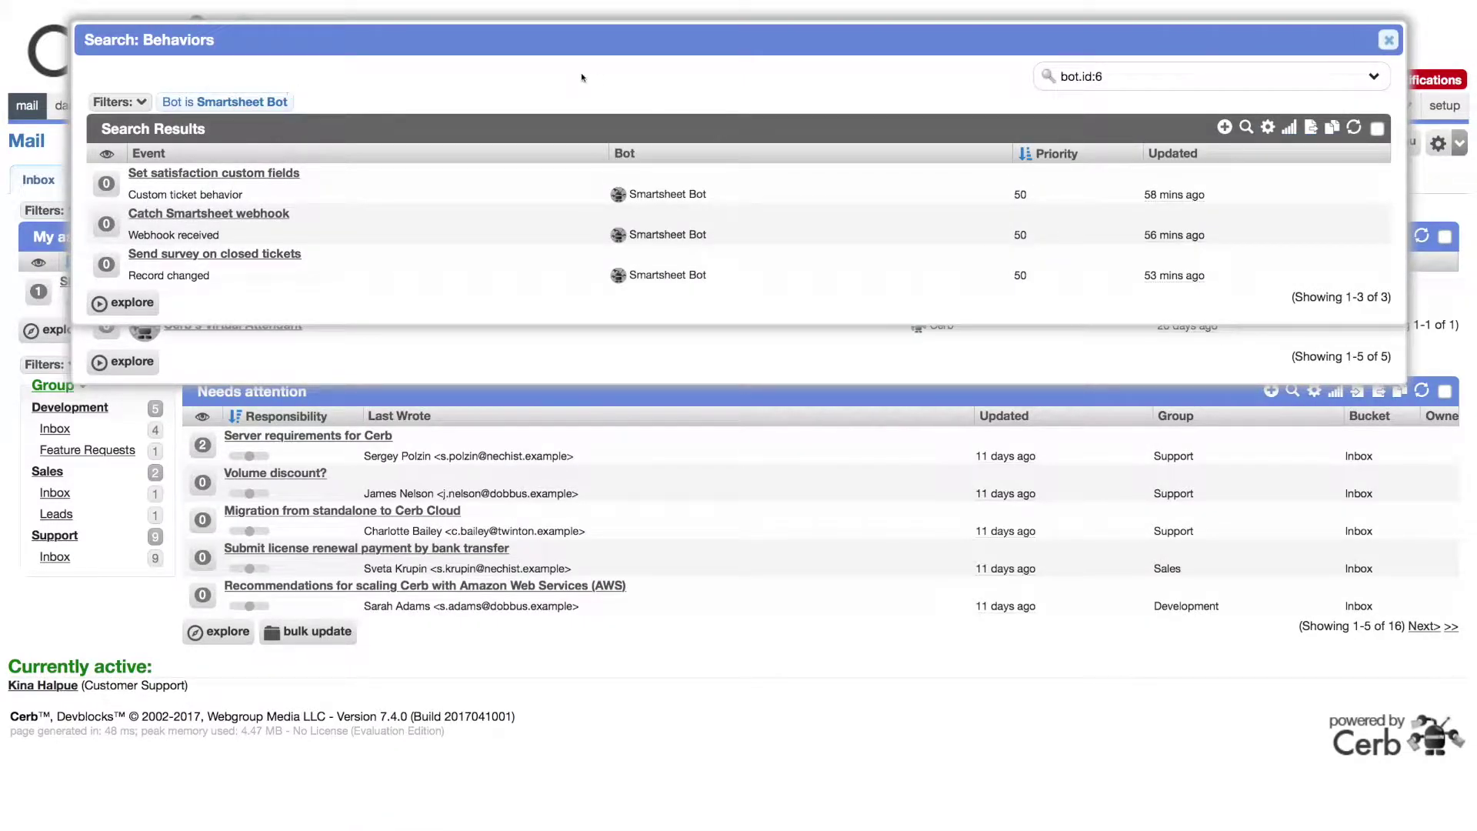
mouse_move(314, 182)
click(314, 183)
click(431, 101)
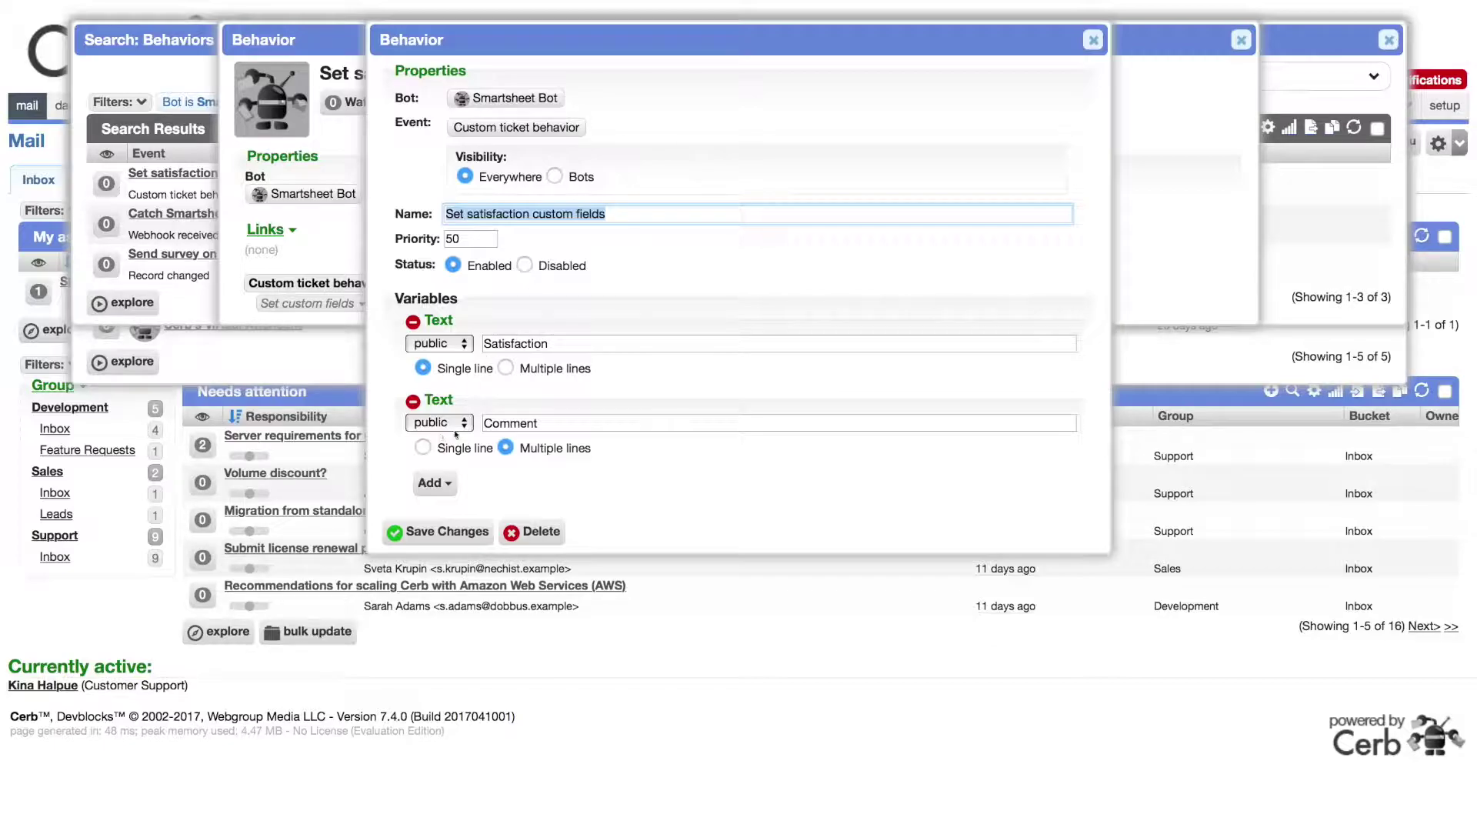
key(Escape)
click(308, 304)
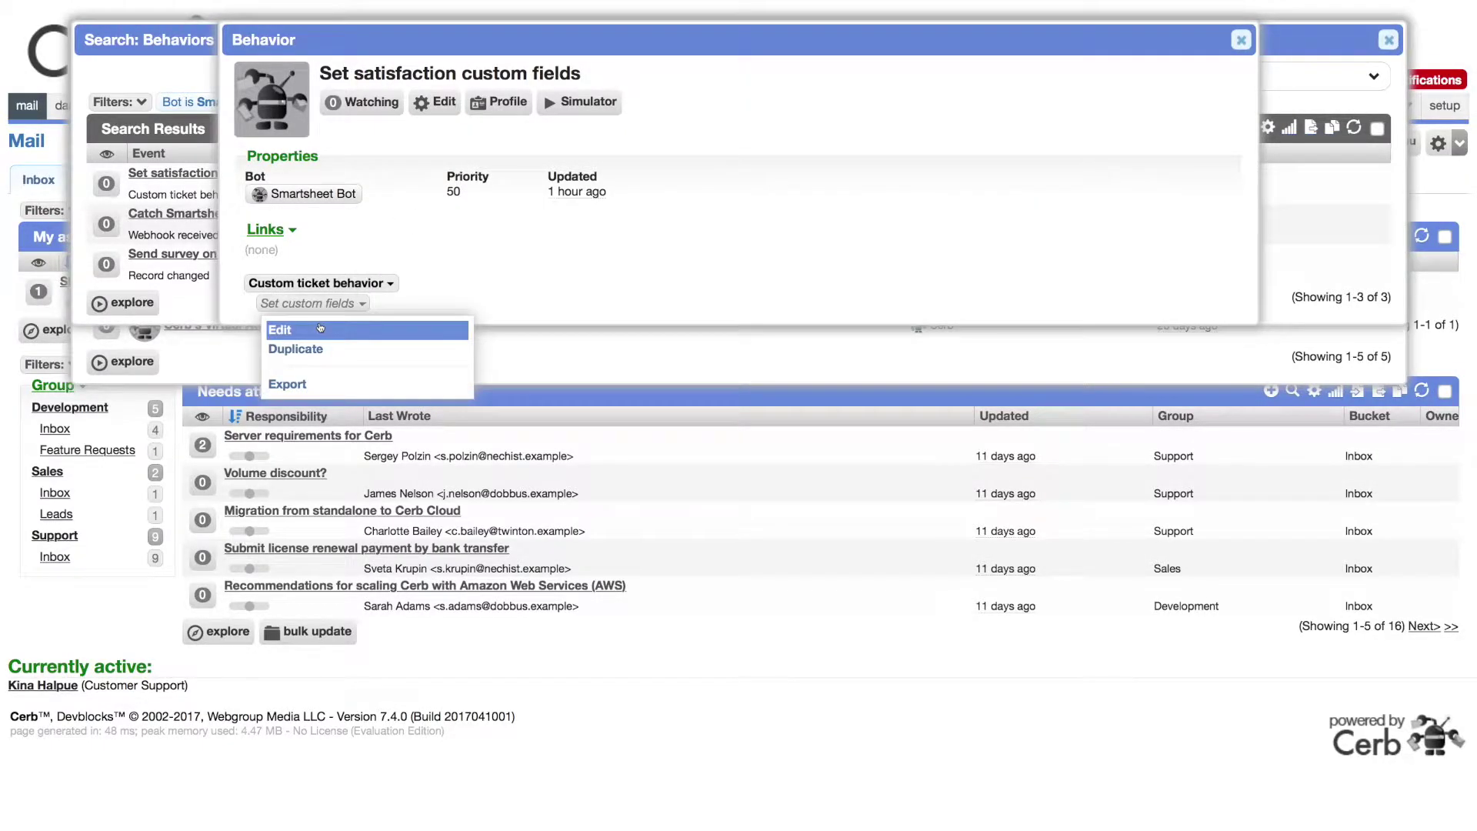
click(319, 328)
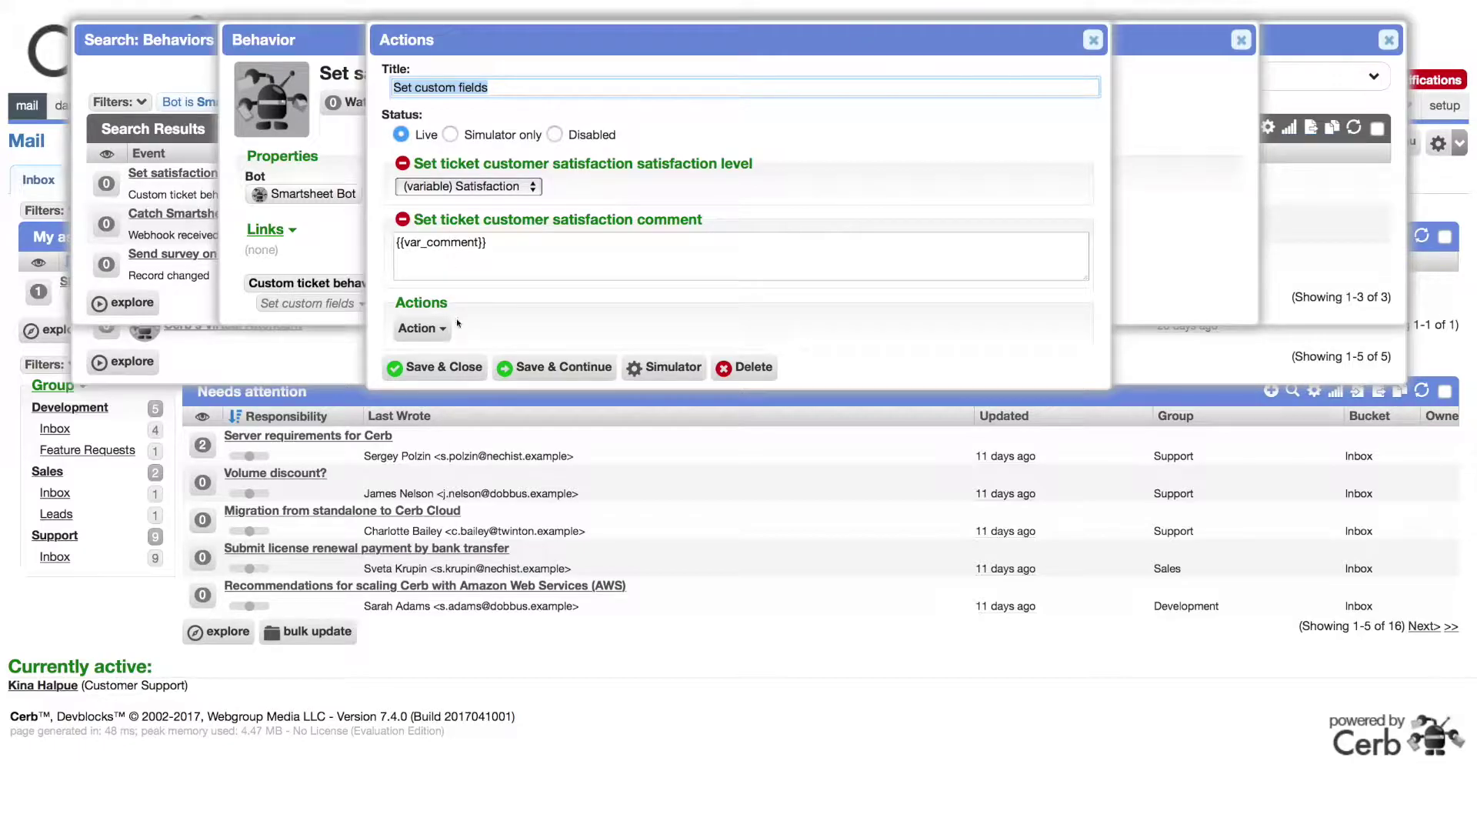
key(Escape)
key(Escape)
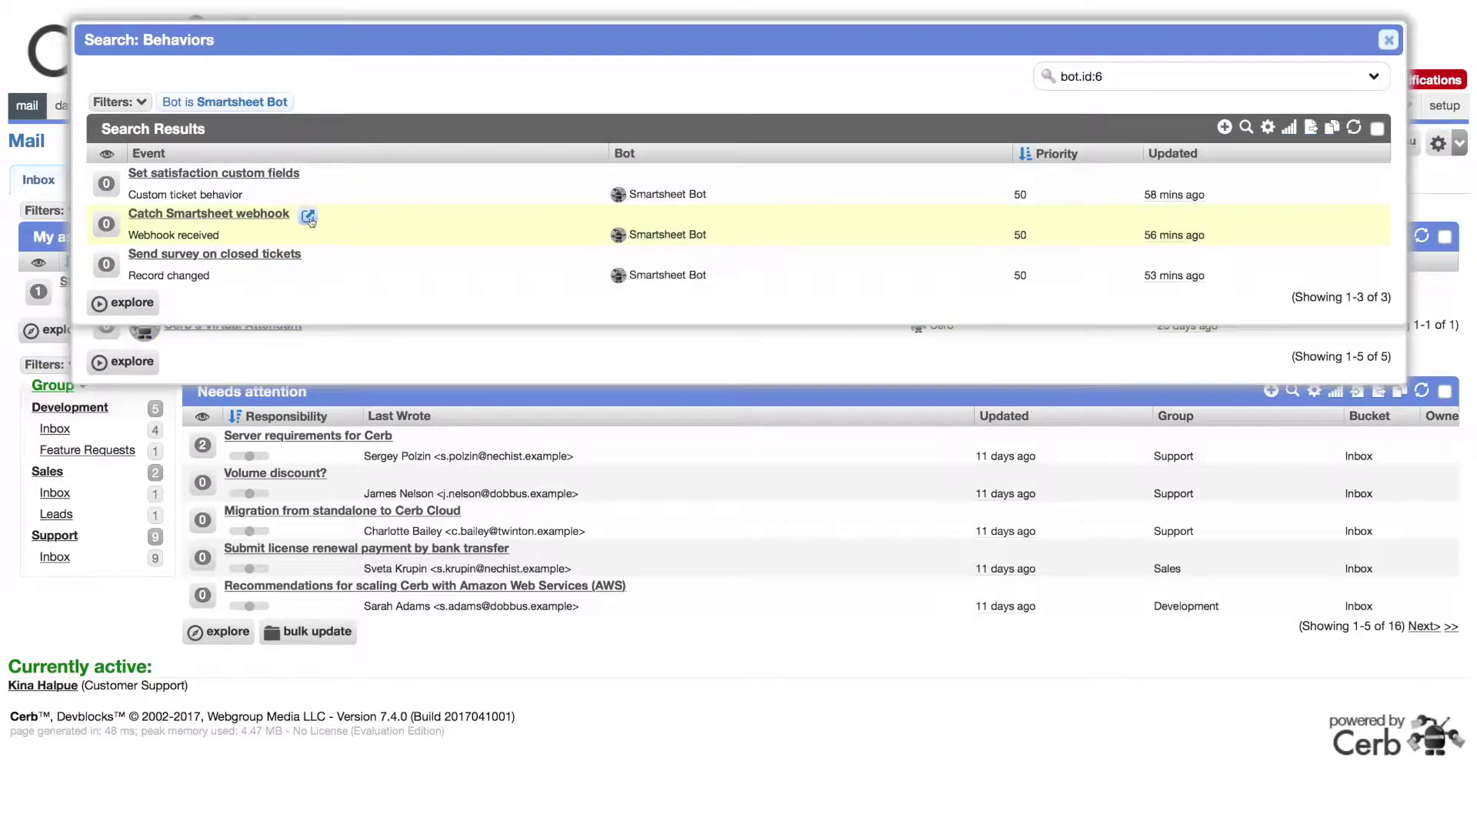
click(310, 222)
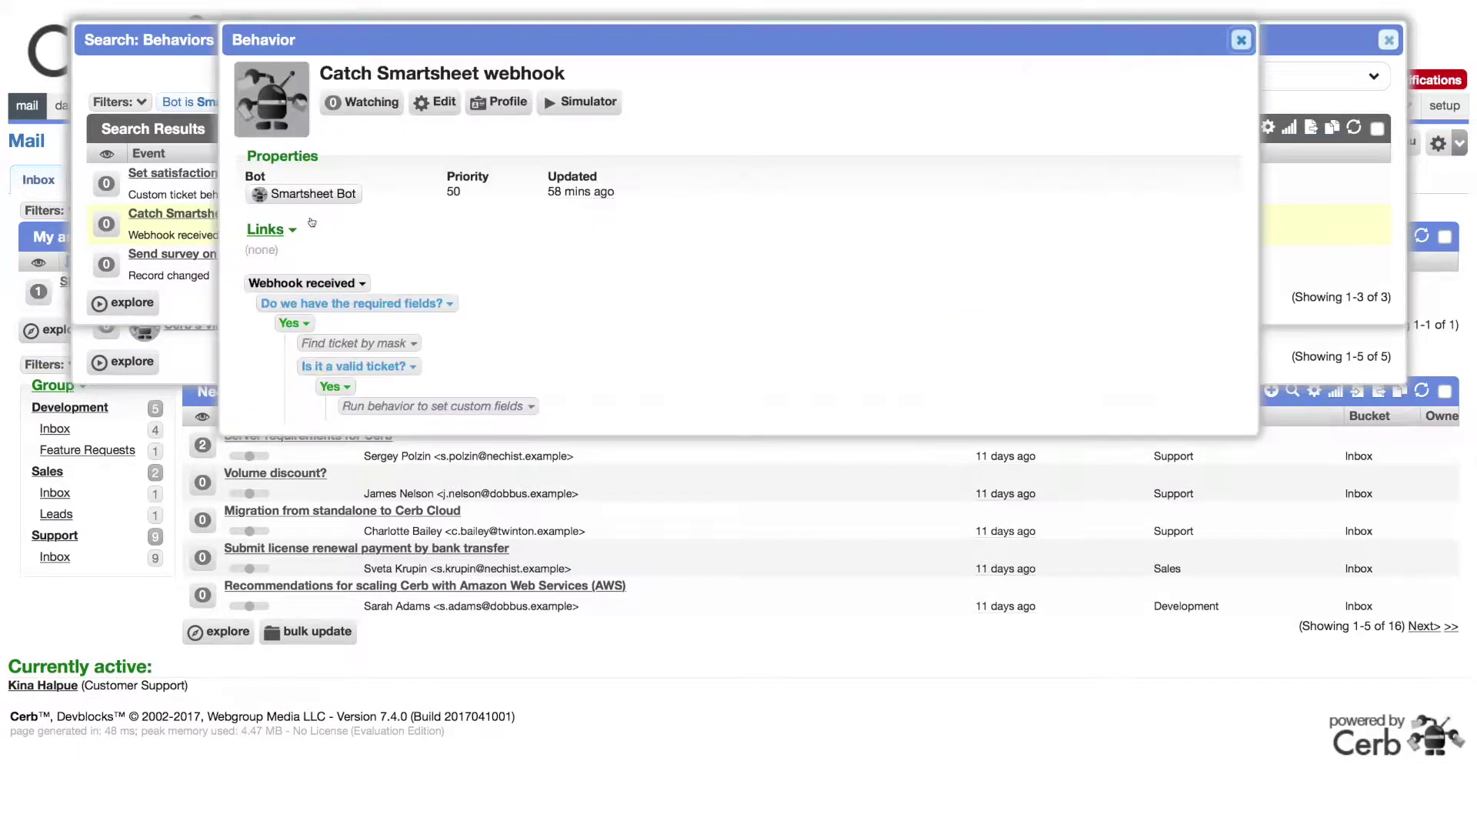
Step: Review the behavior's properties, then the Yes condition's script requiring mask, email and satisfaction
click(438, 104)
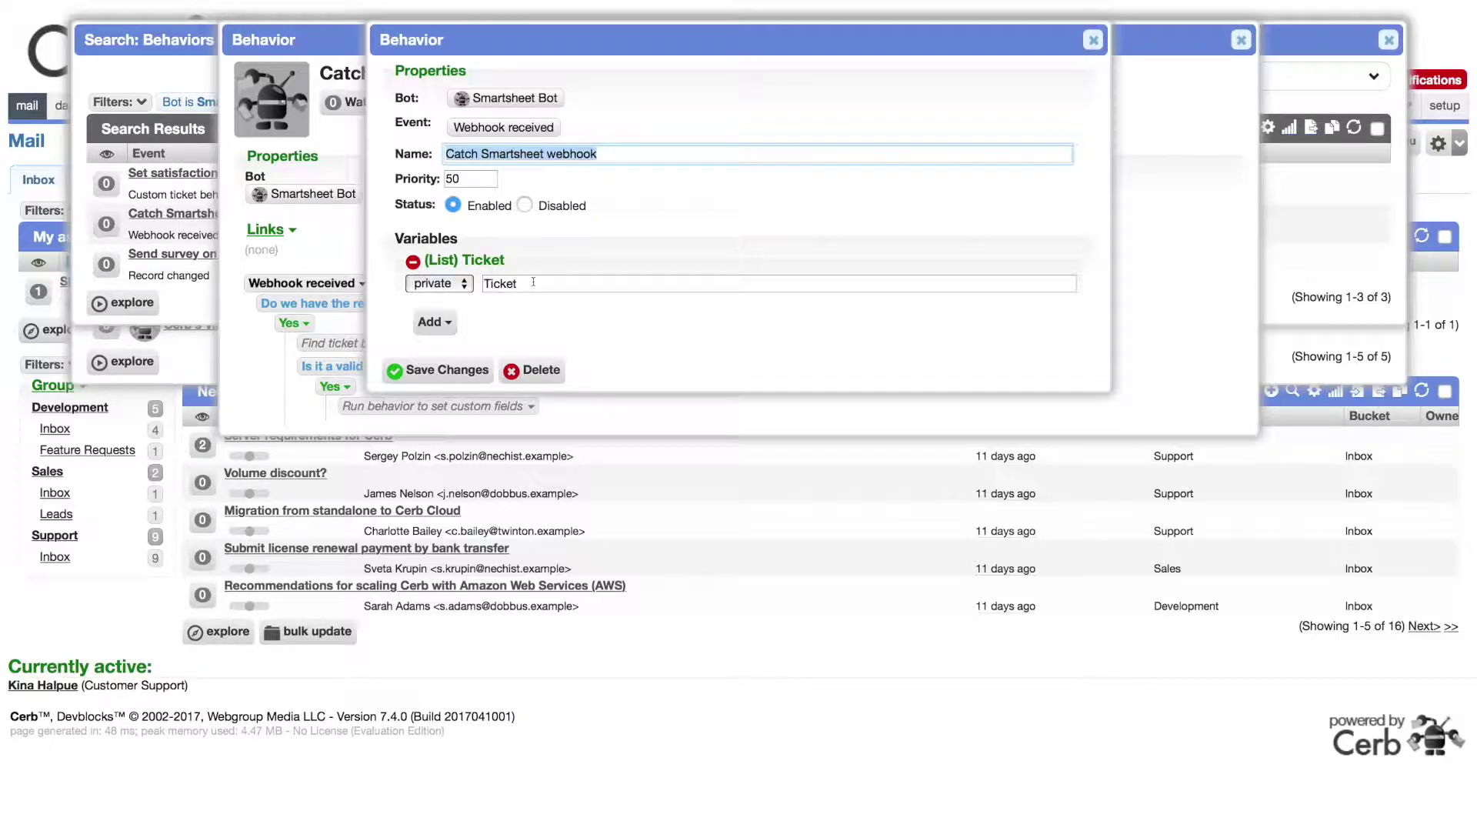
key(Escape)
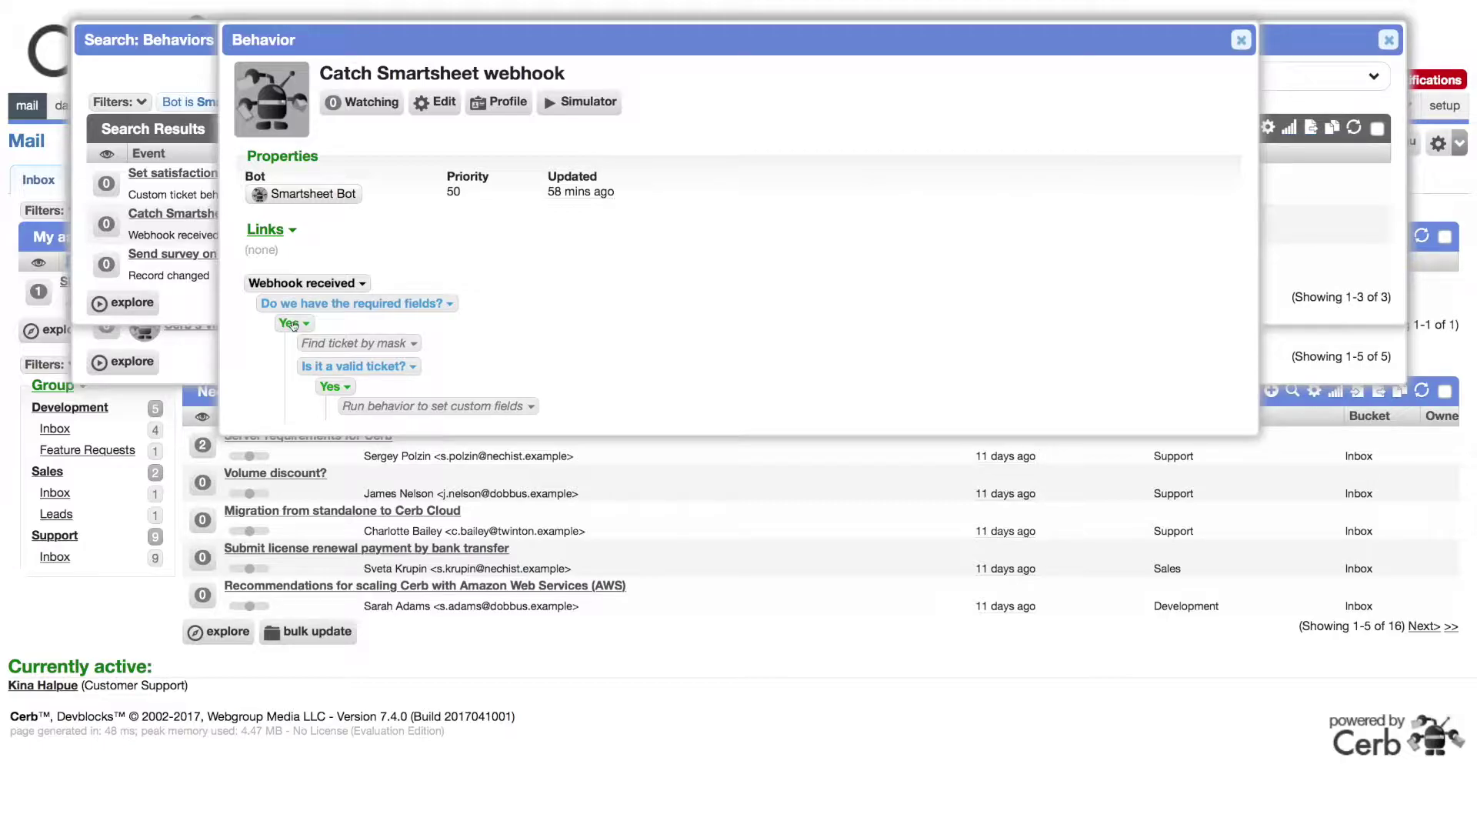
click(303, 327)
click(314, 350)
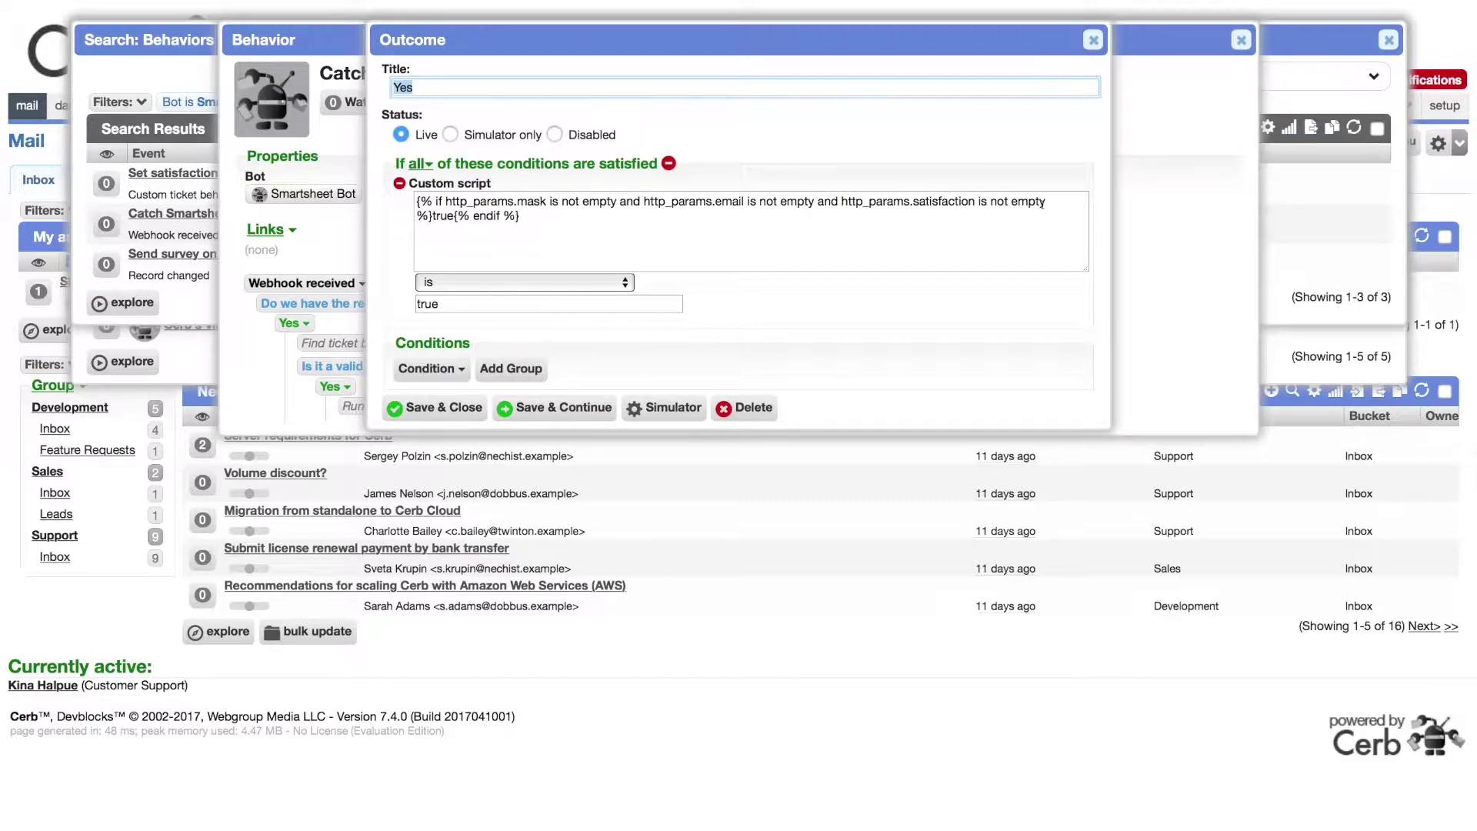
click(445, 222)
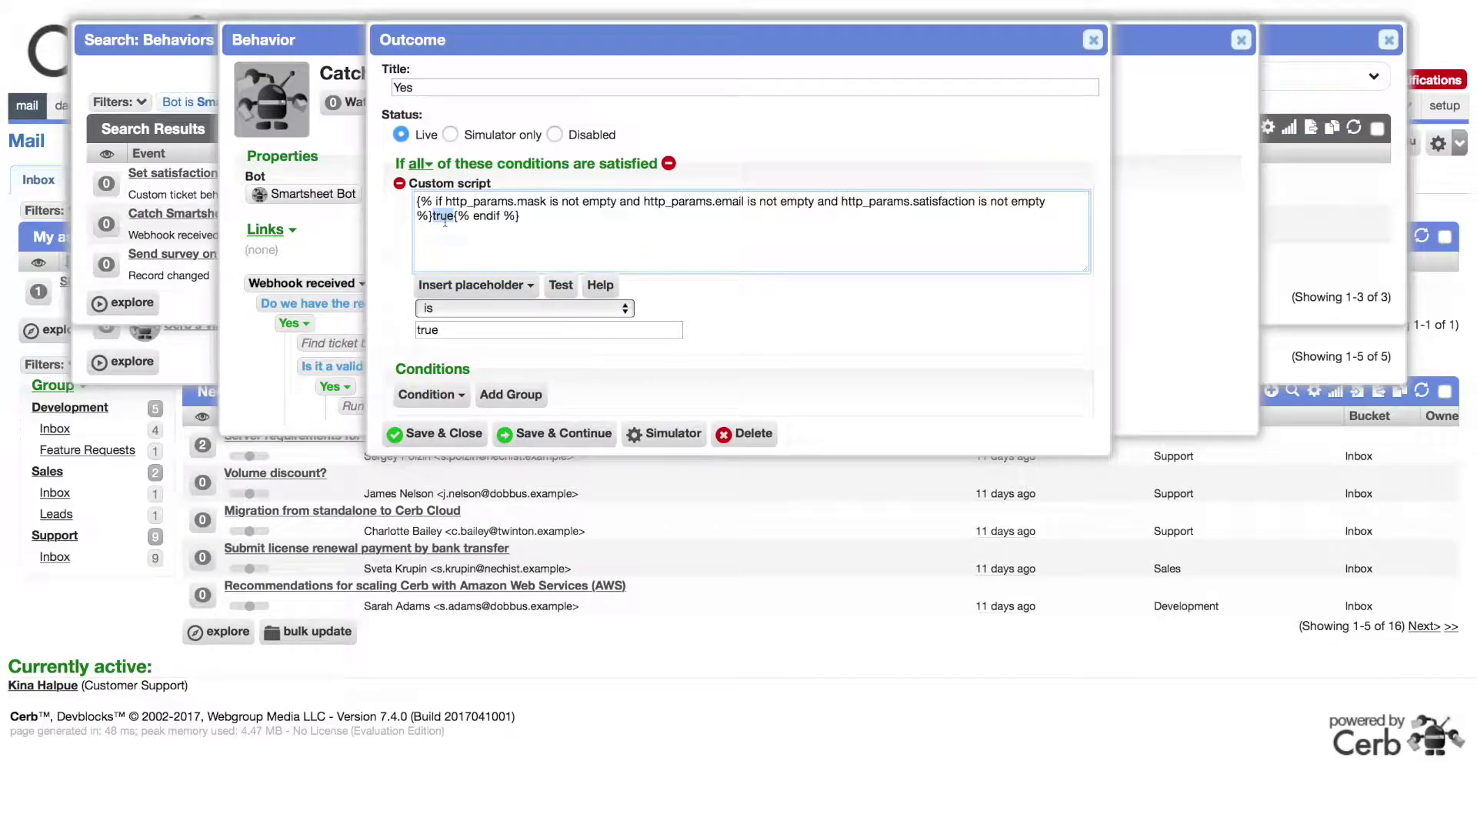
double_click(462, 331)
key(Escape)
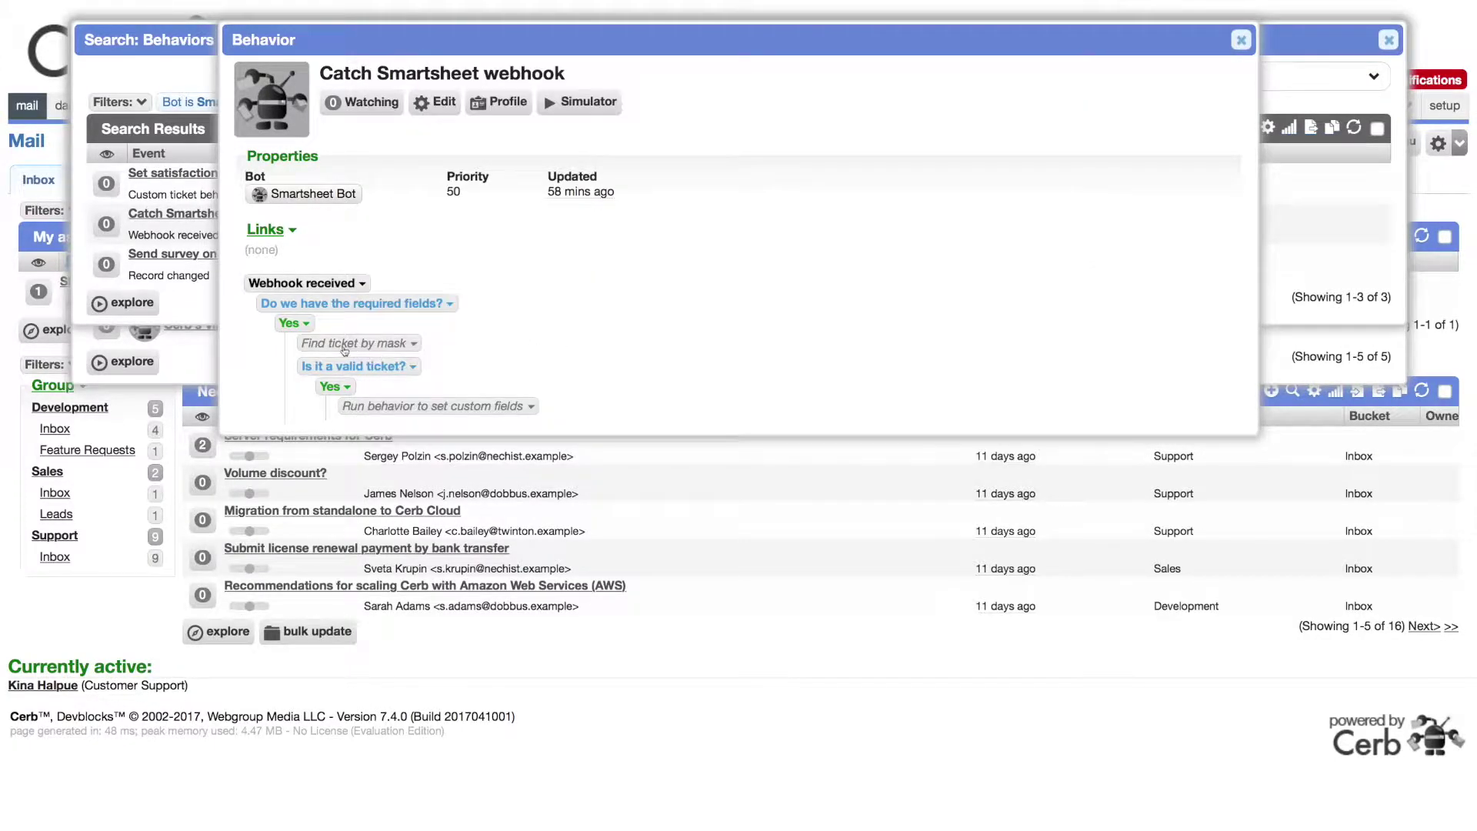
Step: Review the Find ticket by mask actions and the valid-ticket Yes outcome
click(348, 344)
click(373, 368)
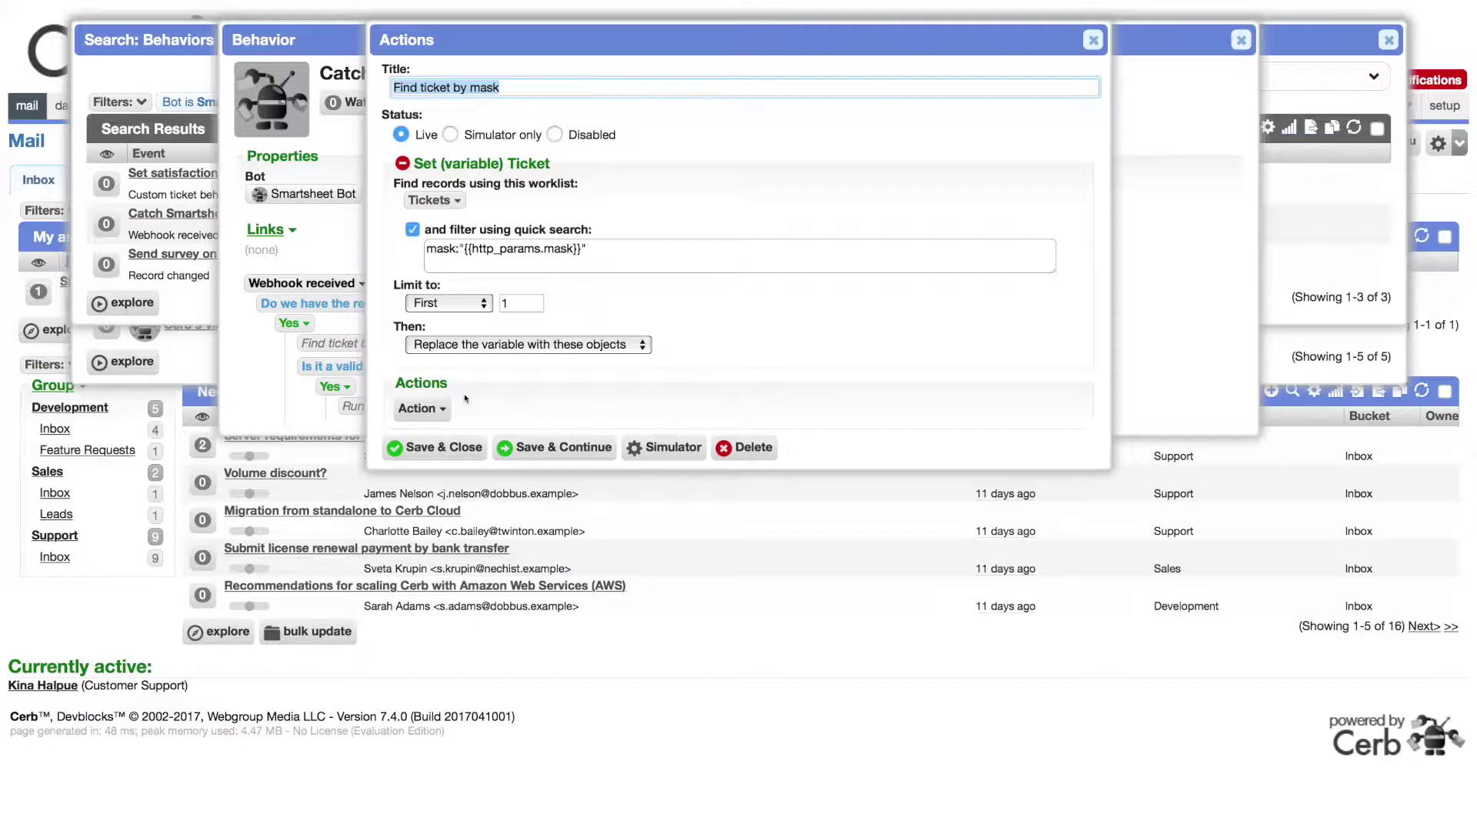
key(Escape)
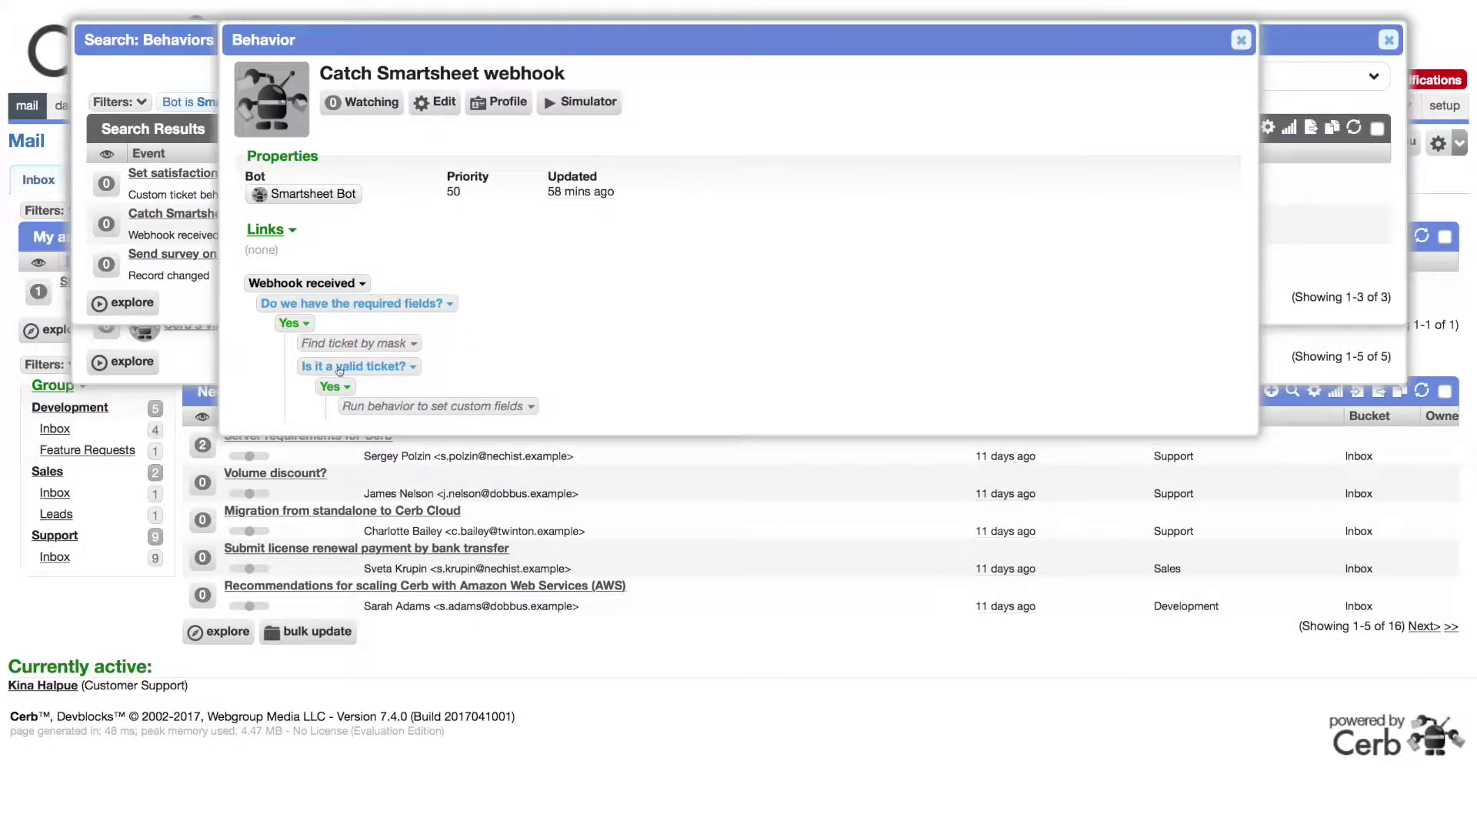
click(339, 387)
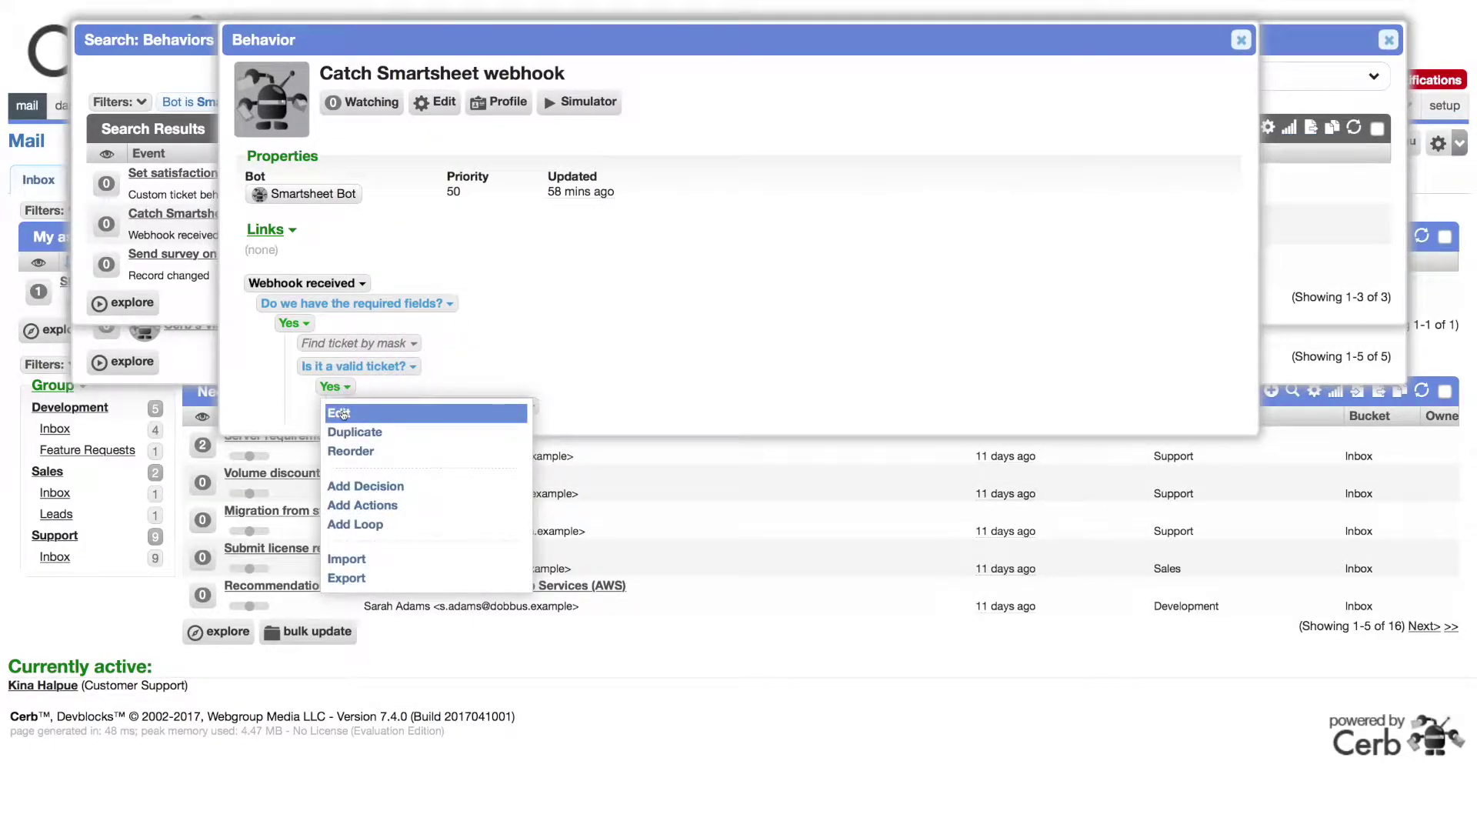
click(342, 414)
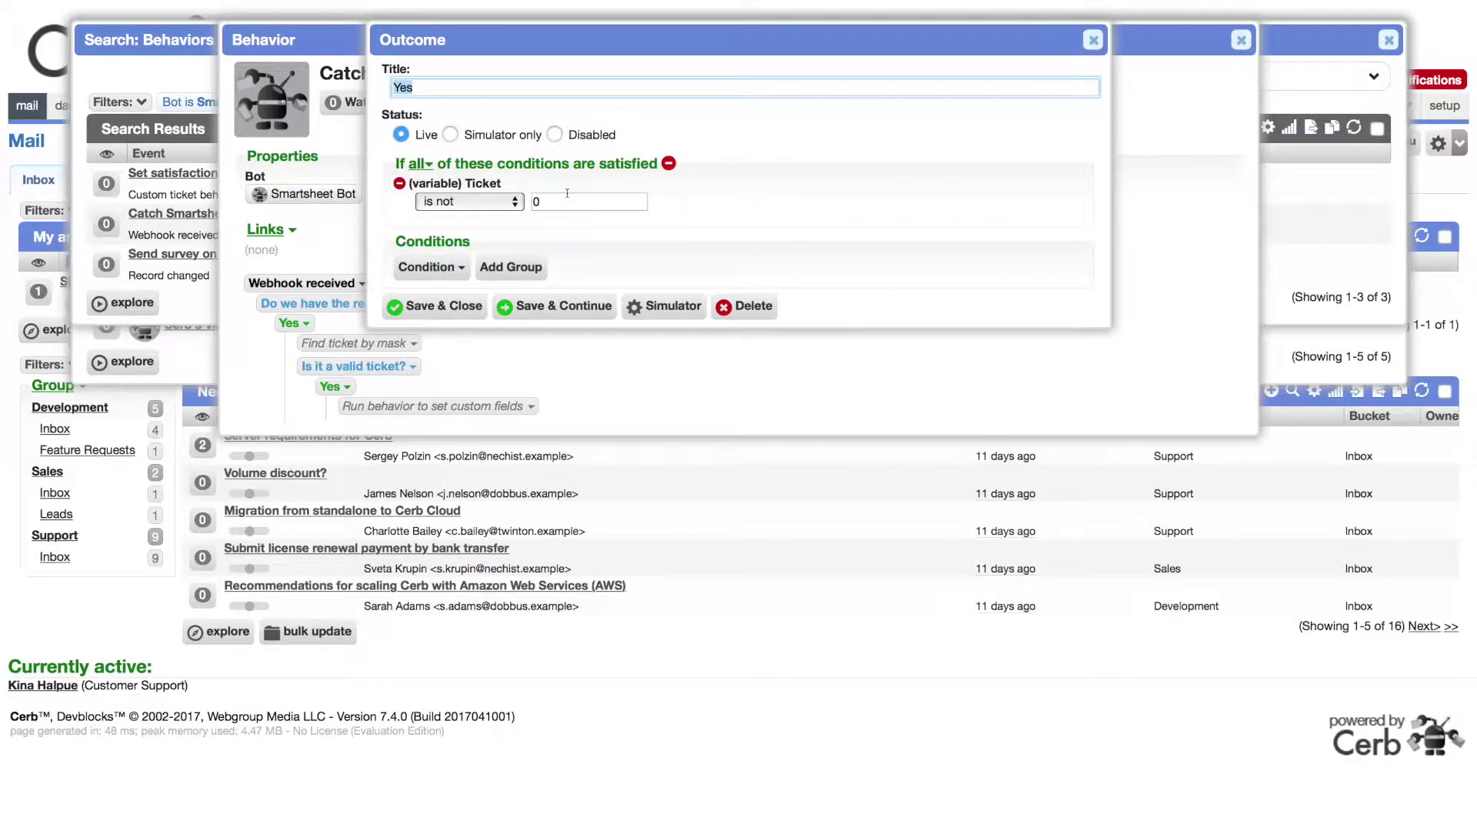
key(Escape)
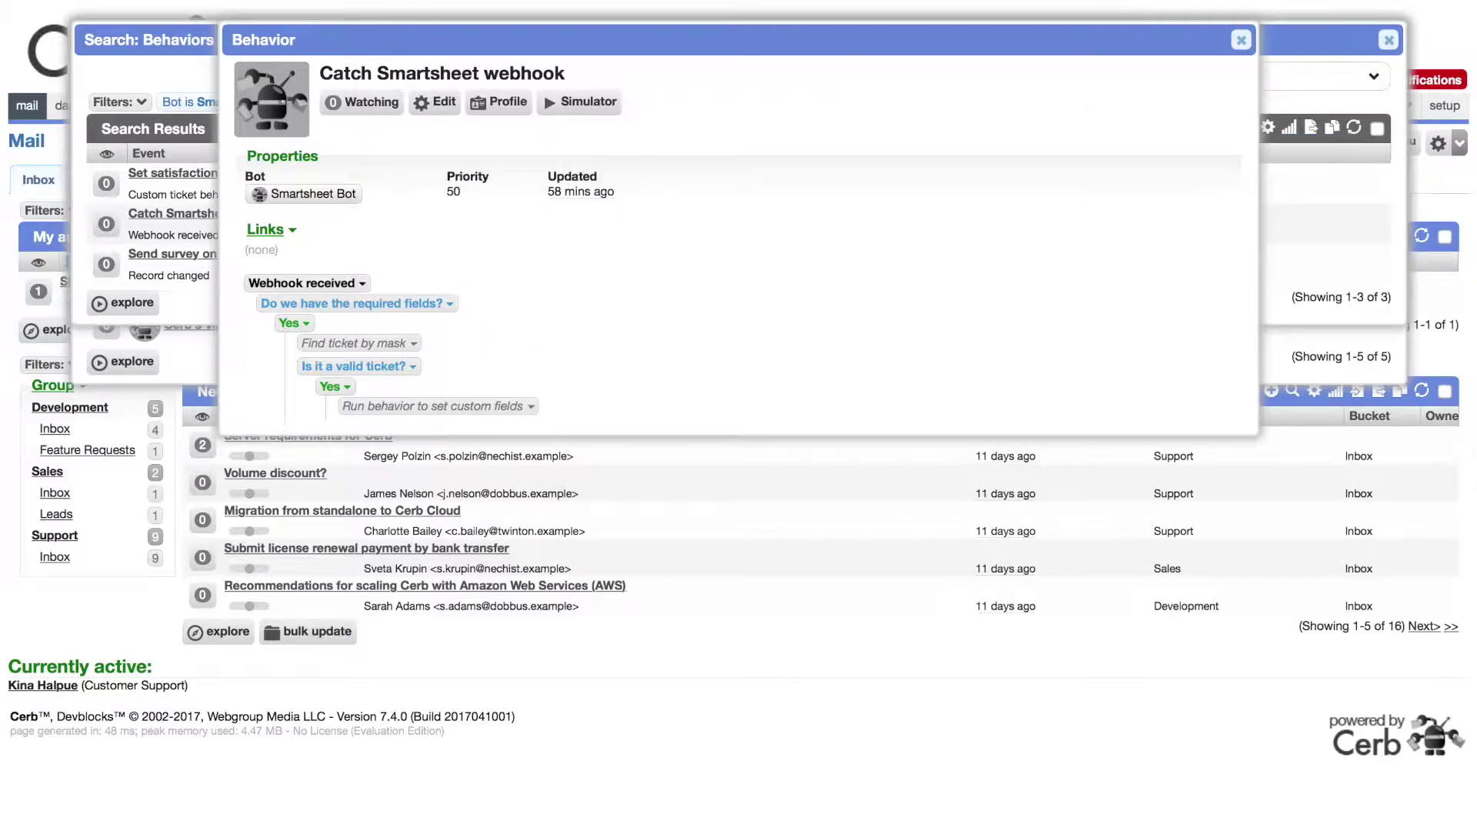
Step: Check the custom-fields action runs on the Ticket variable, then close the behavior
click(374, 408)
click(389, 433)
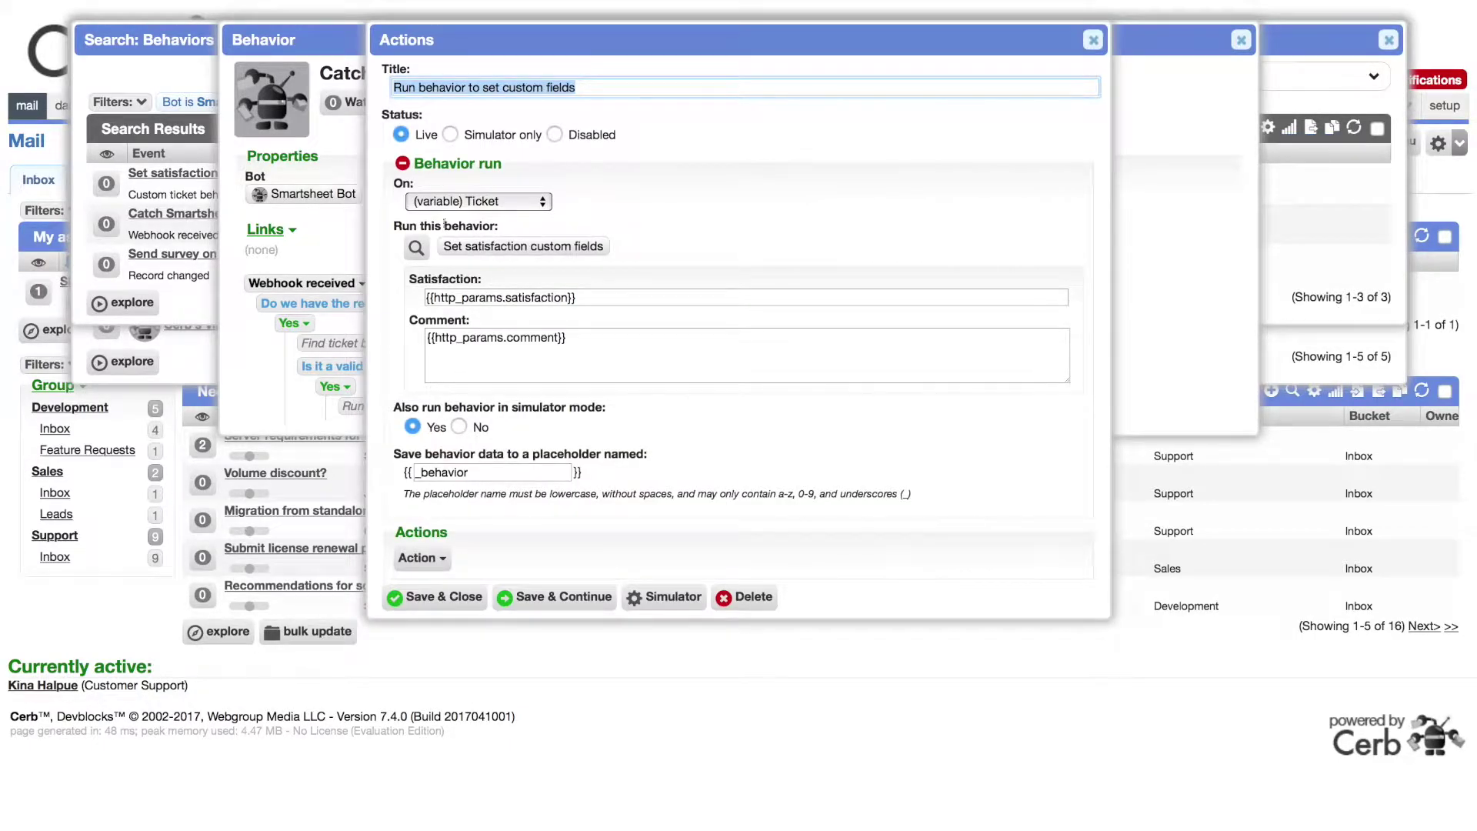
click(501, 201)
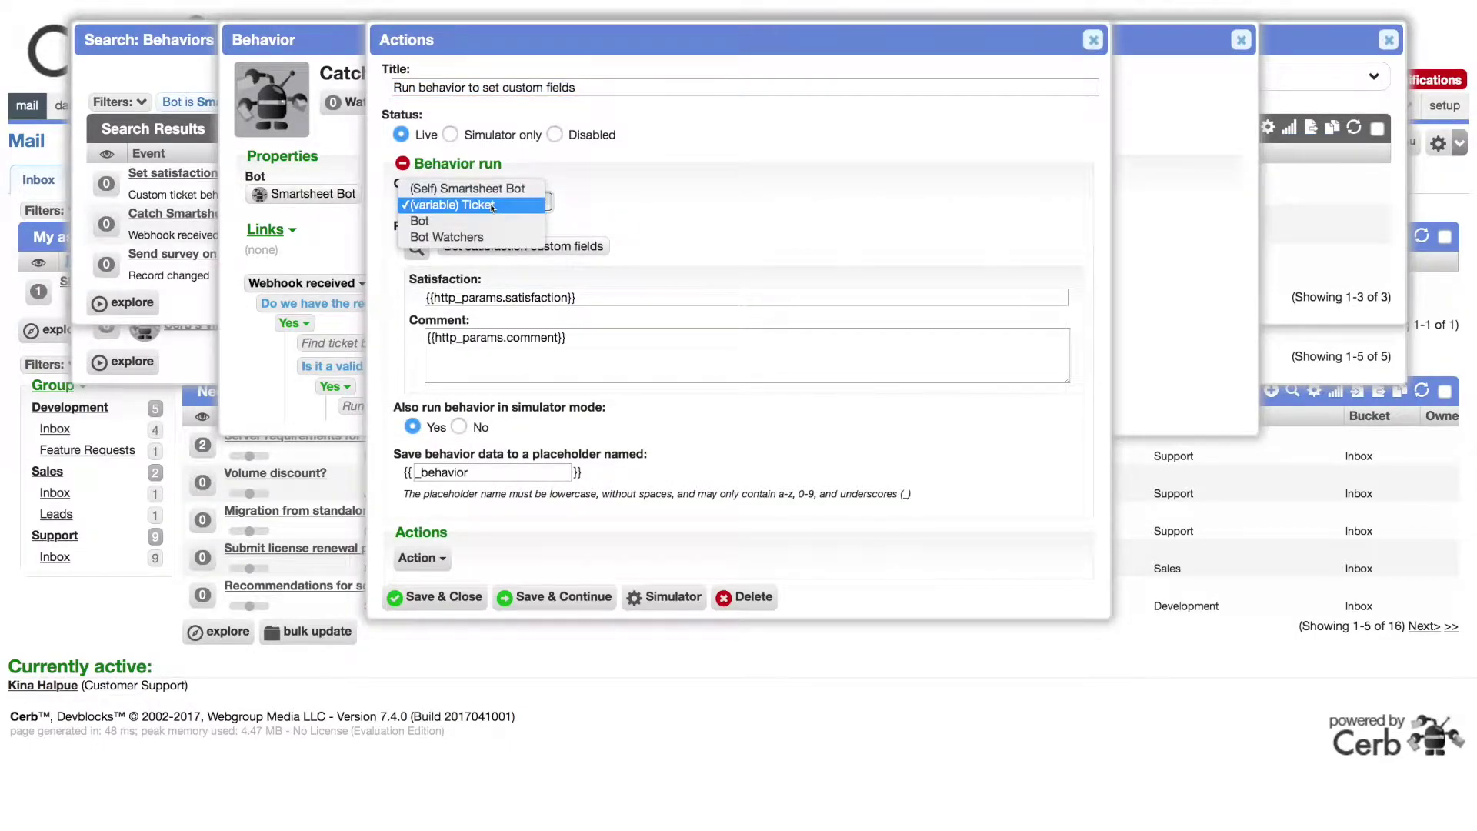
click(486, 202)
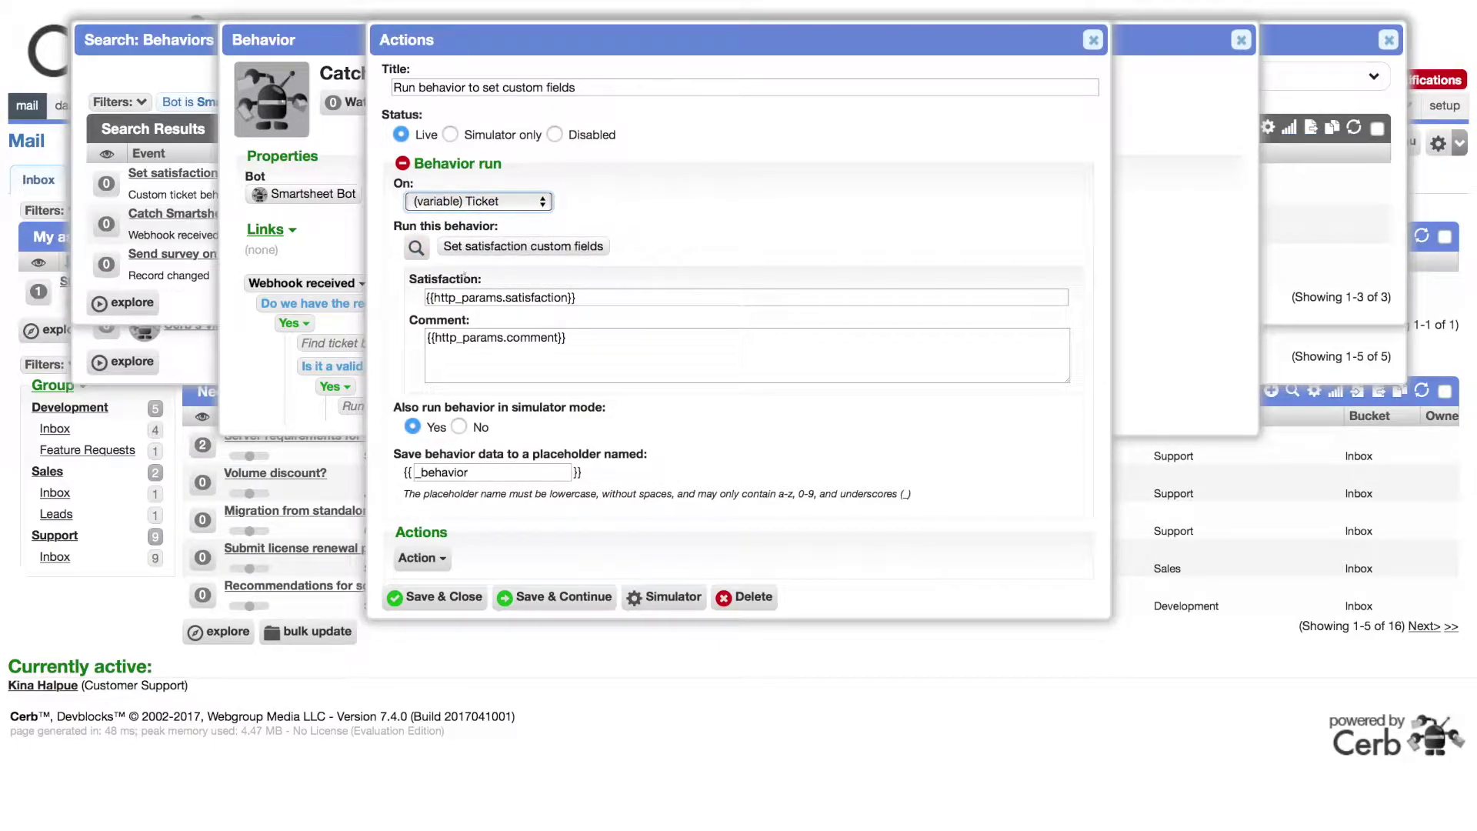
key(Escape)
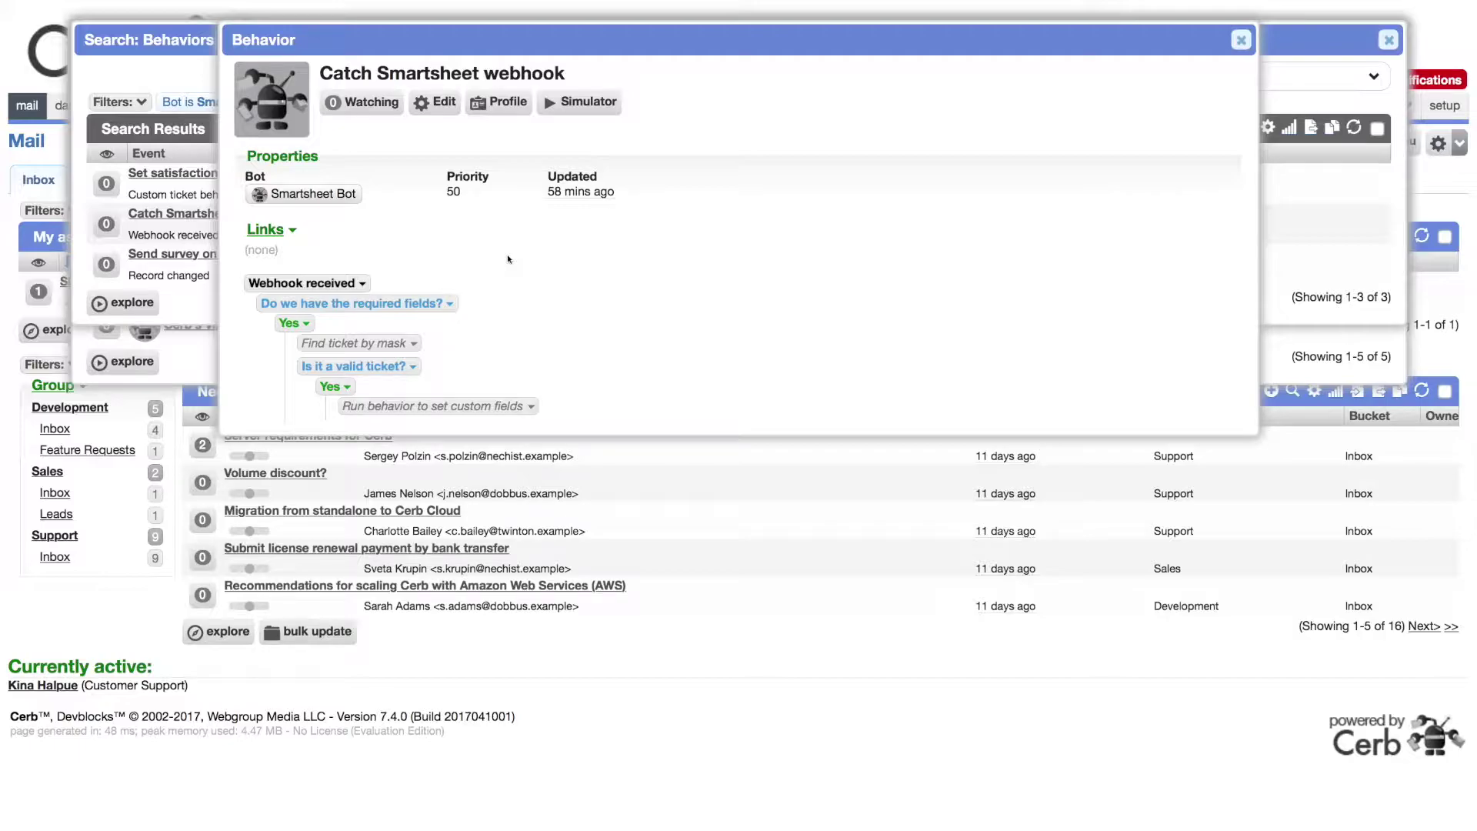
key(Escape)
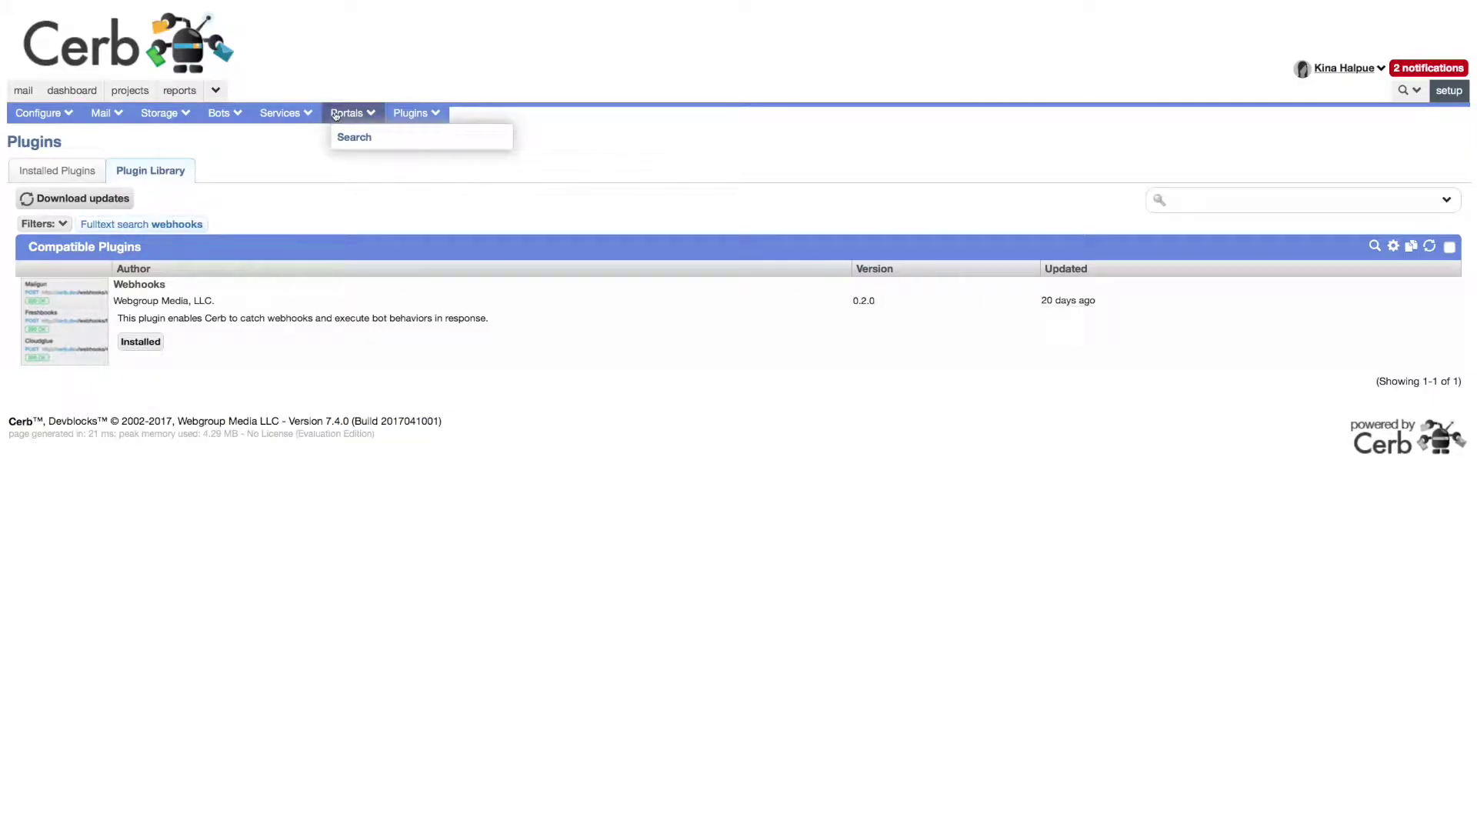
Step: Add and save webhook listener 'Smartsheet New Row' using Smartsheet Bot's Catch Smartsheet webhook behavior
mouse_move(302, 124)
click(299, 168)
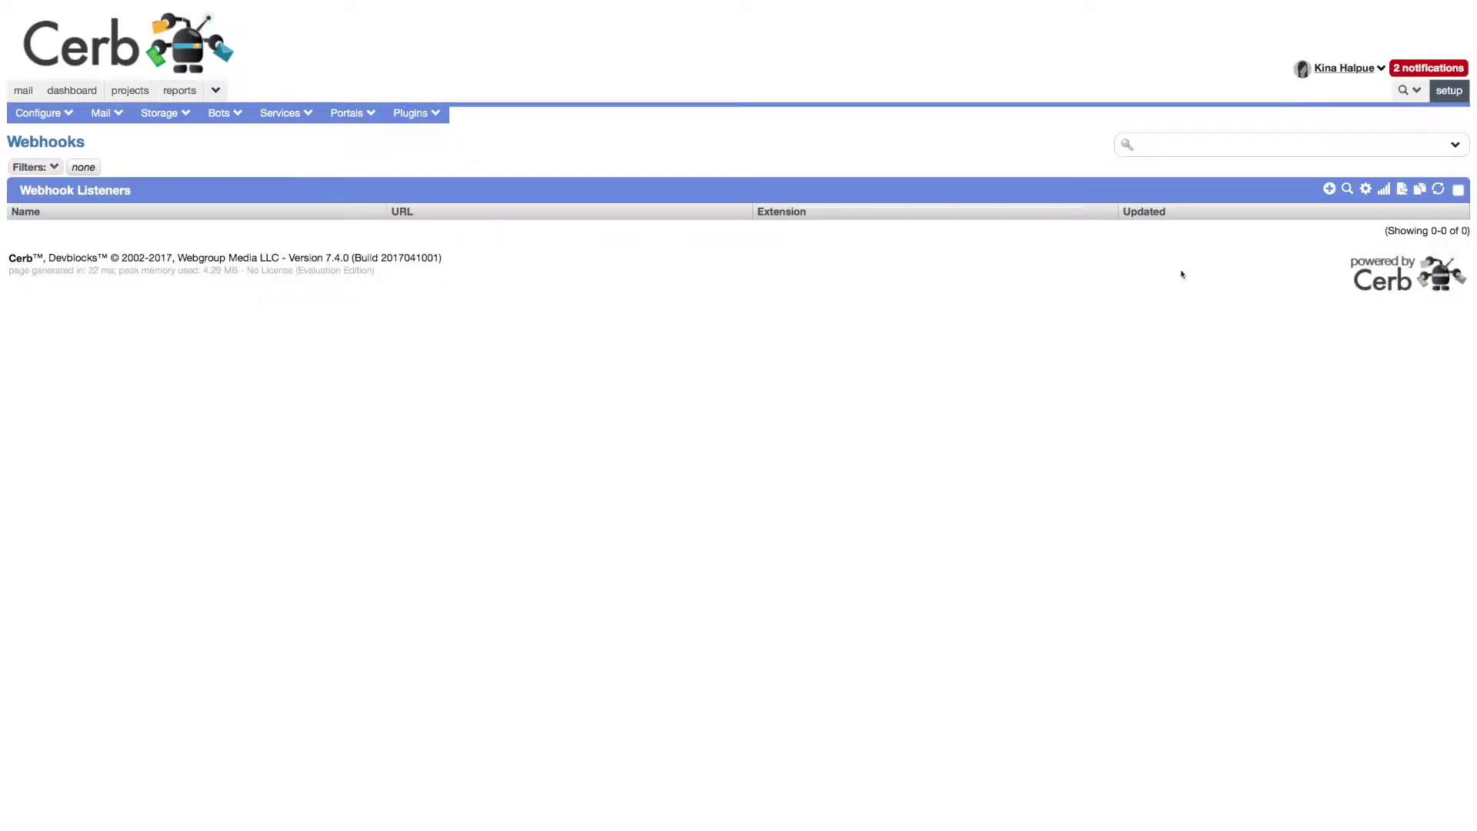
click(1329, 189)
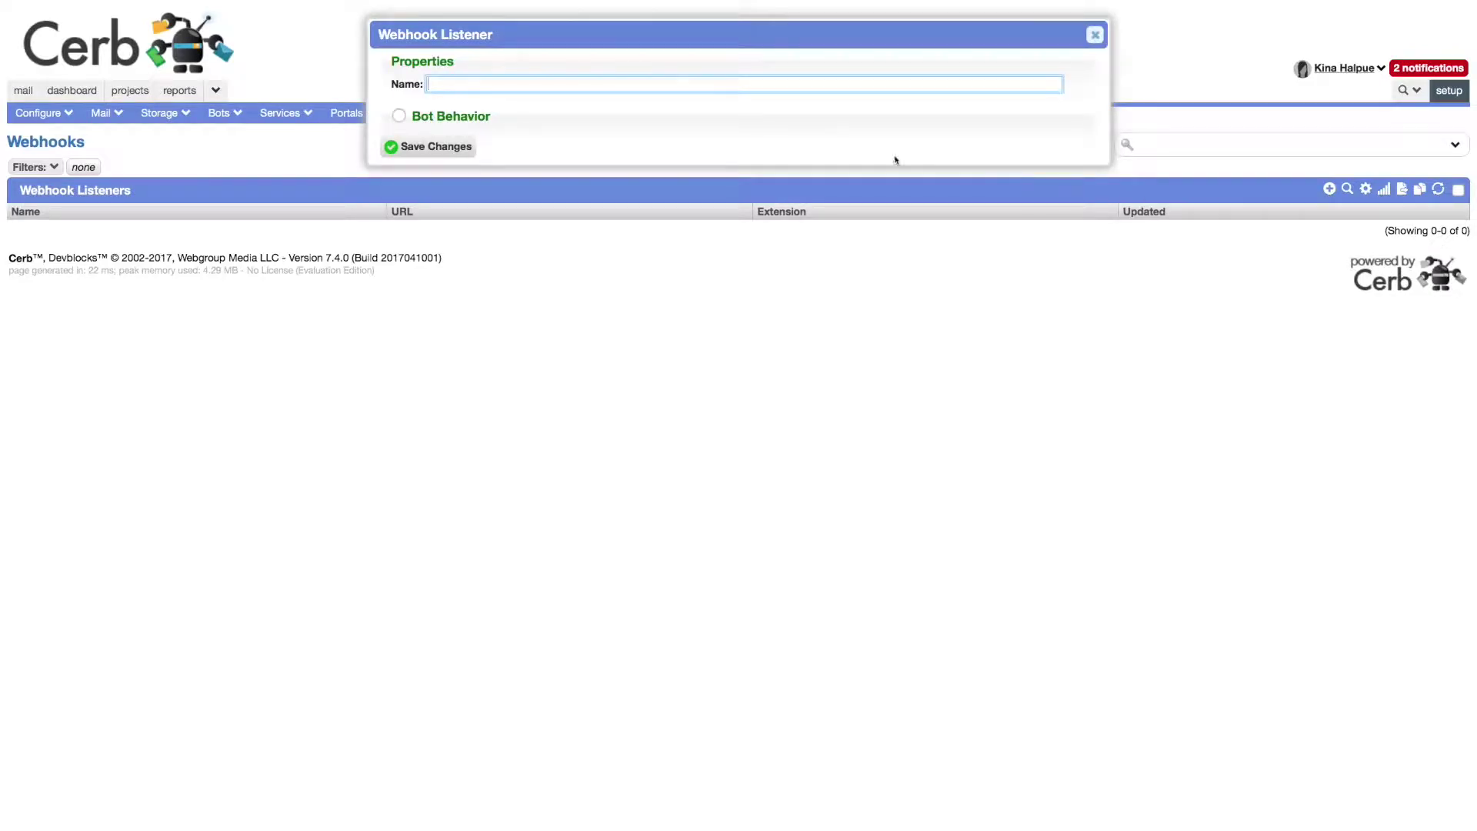
click(445, 118)
text(Smartsheet New Row)
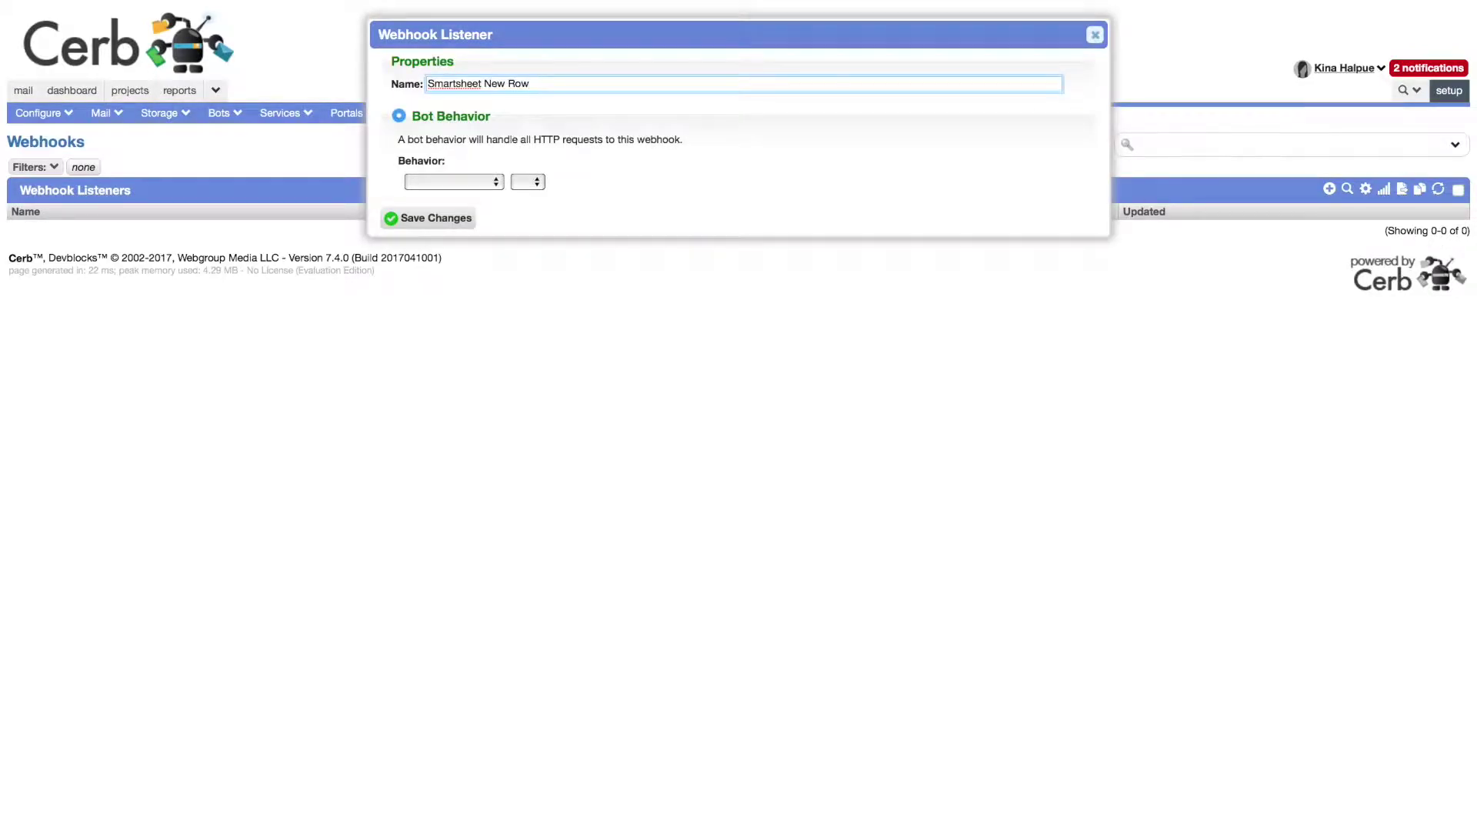
click(455, 181)
click(473, 201)
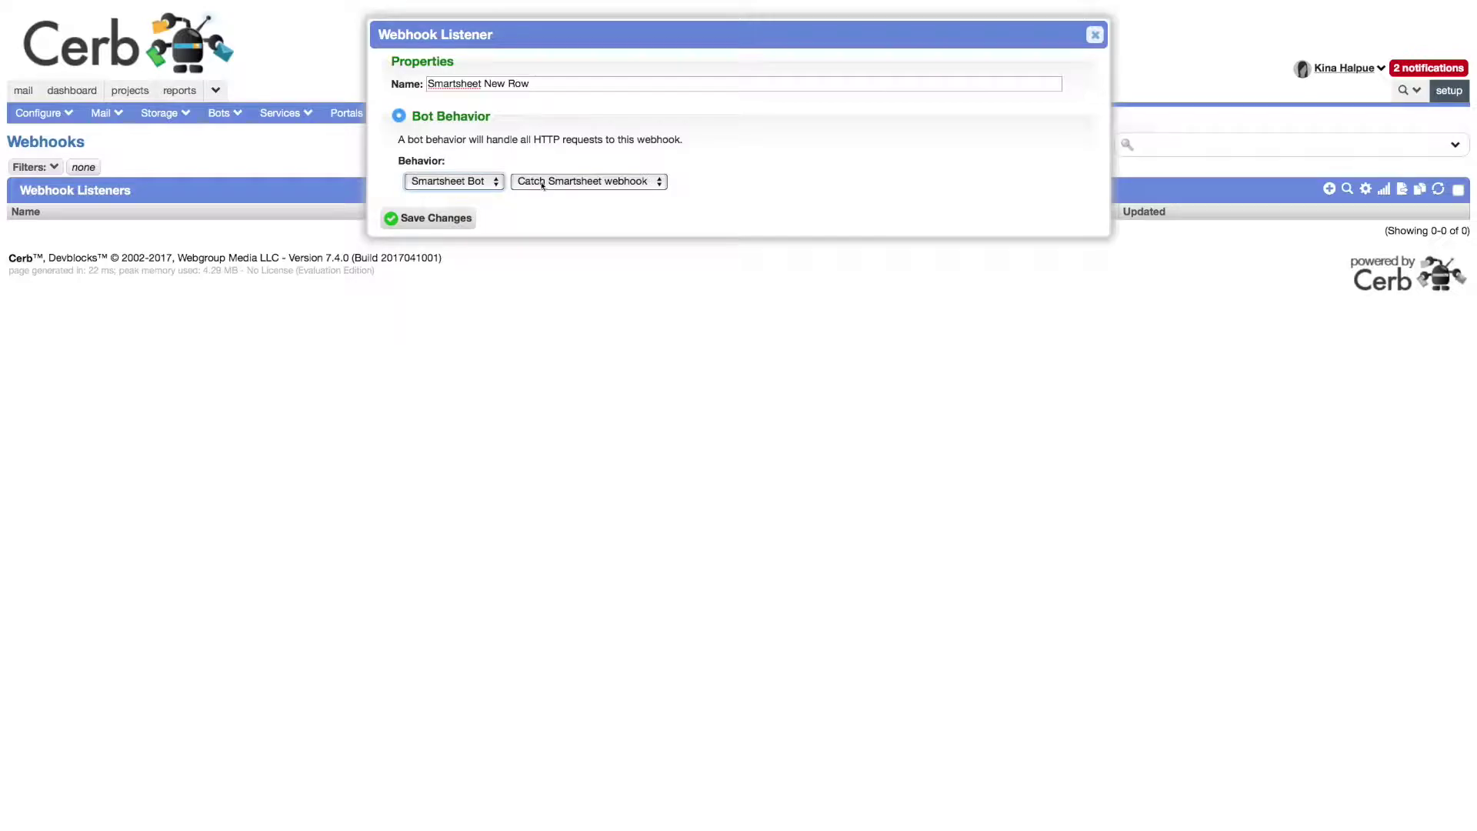
click(531, 183)
click(531, 182)
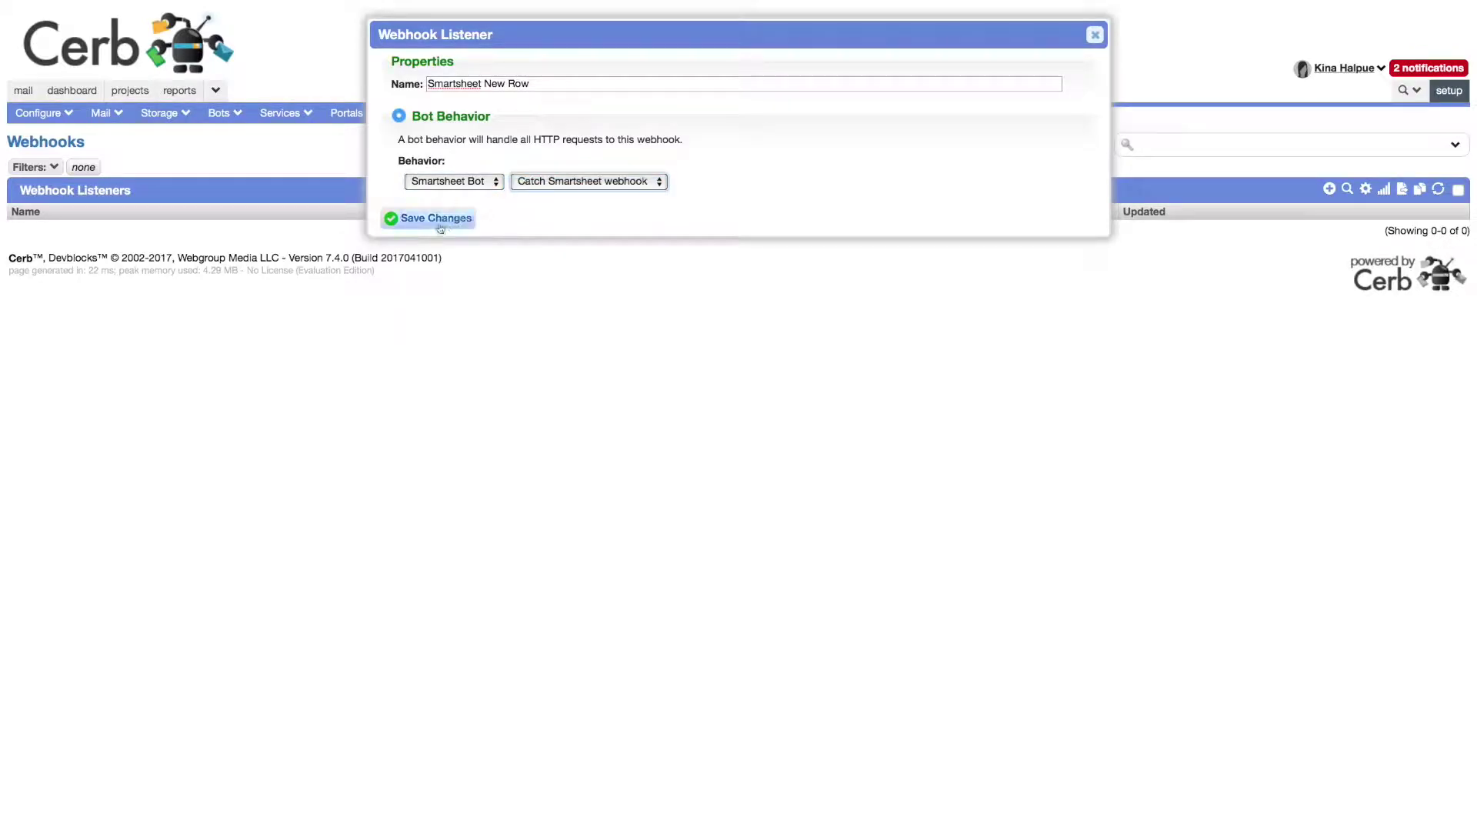
click(436, 218)
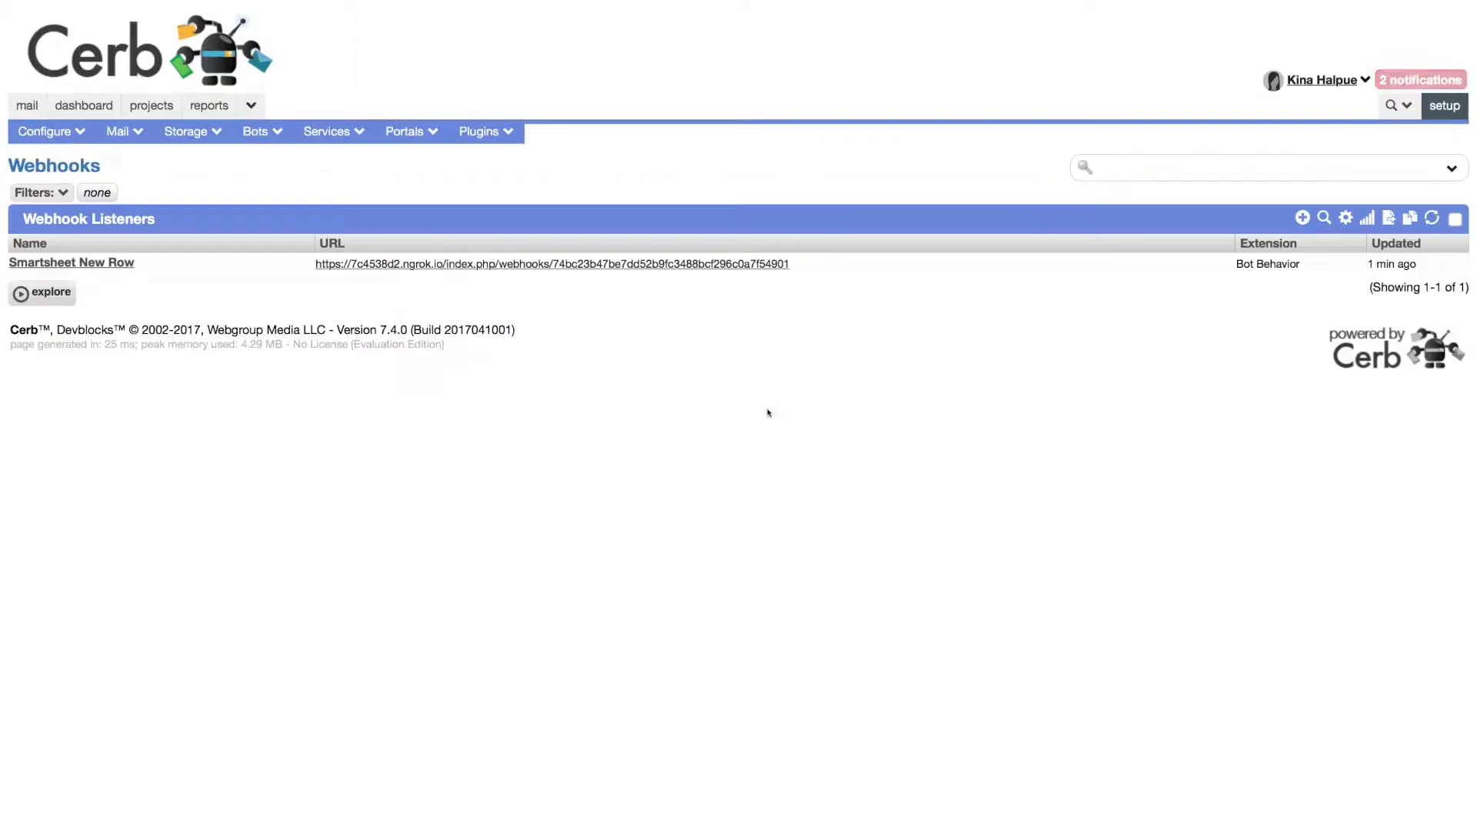
Step: Copy the Smartsheet New Row listener's webhook URL with Copy Link
right_click(580, 264)
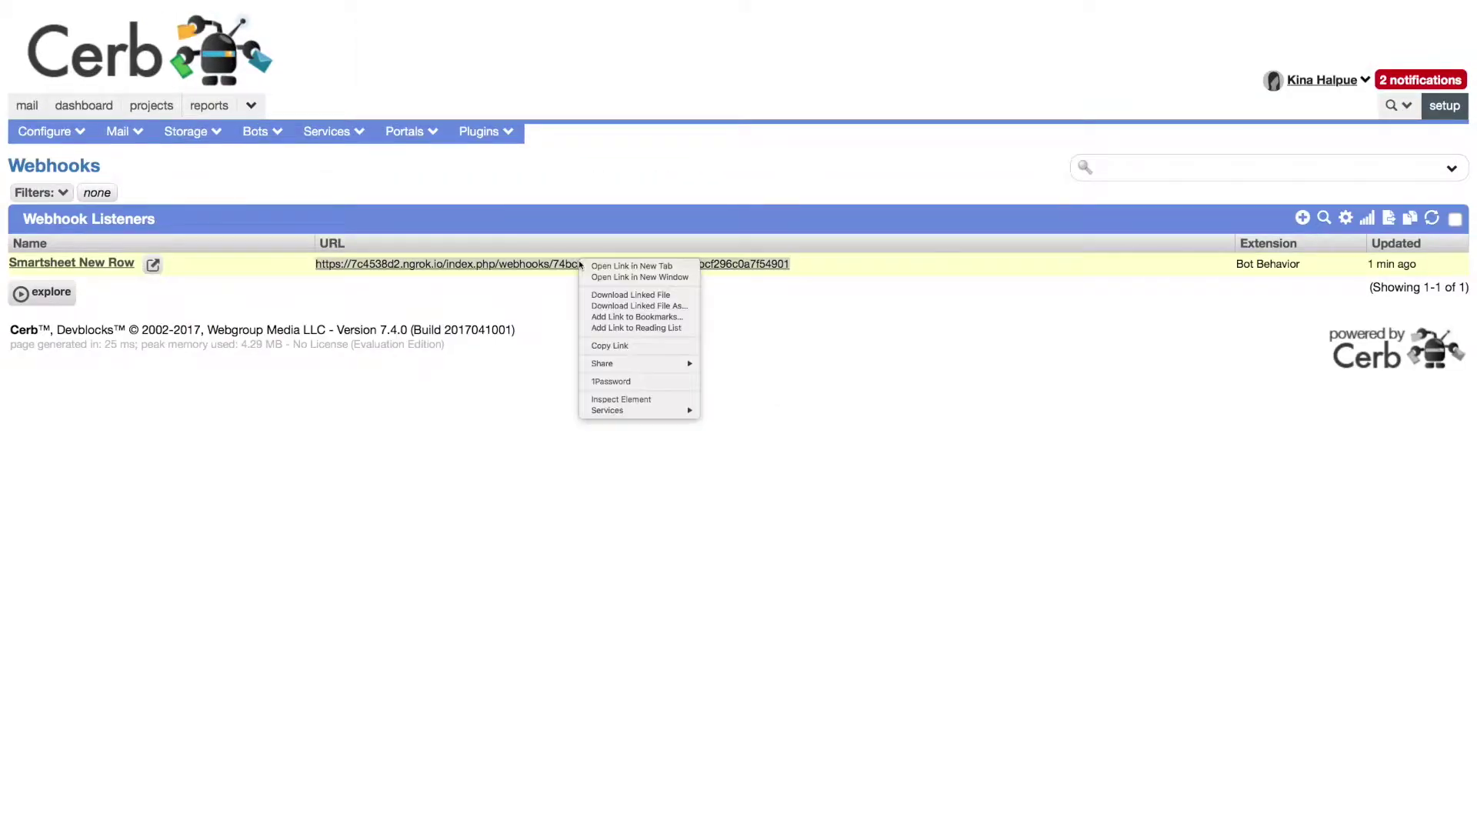
click(625, 344)
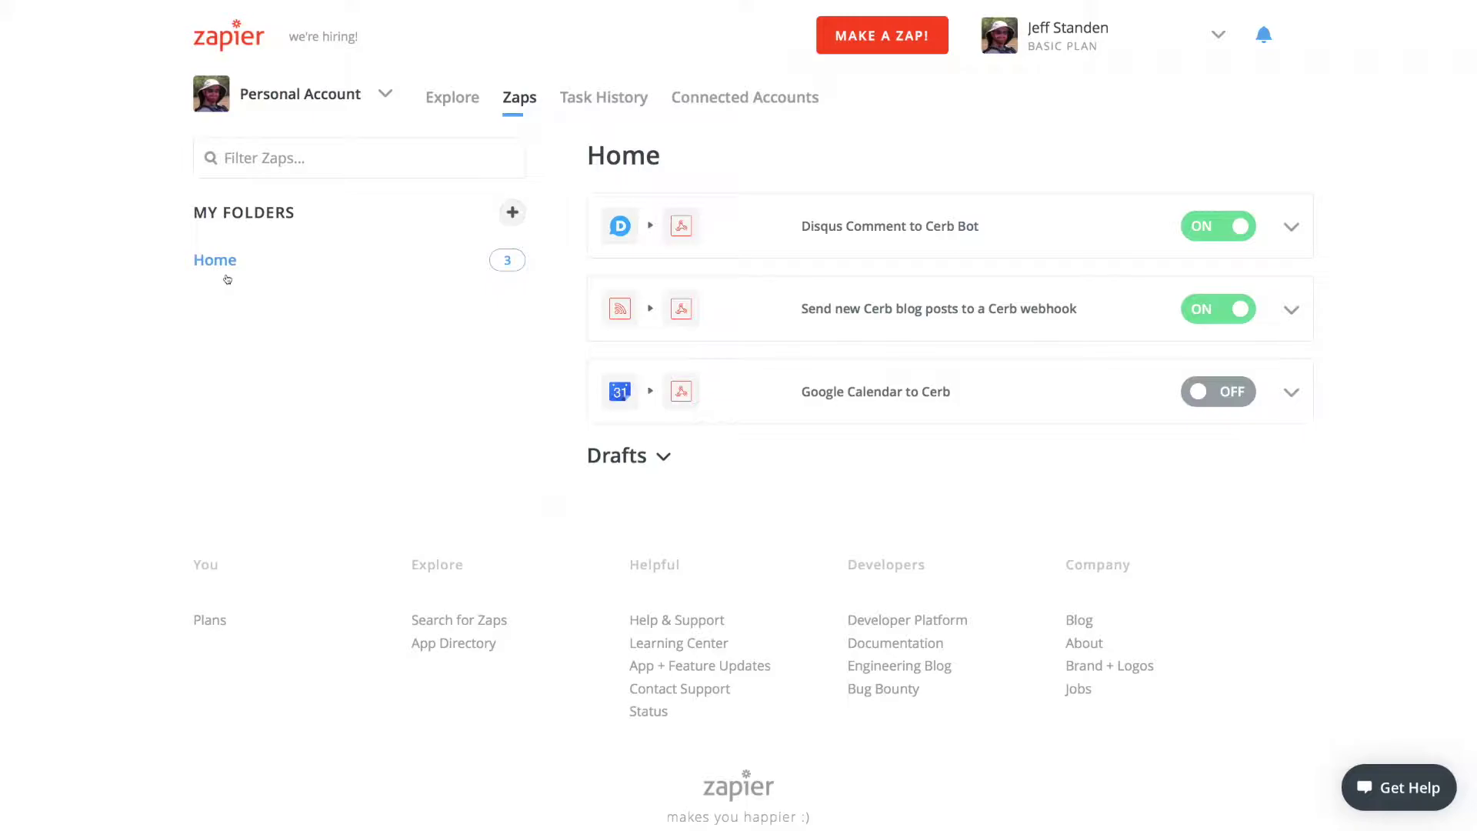
Step: Start a new Zap with Smartsheet's New Row trigger and connect a Smartsheet account
click(906, 52)
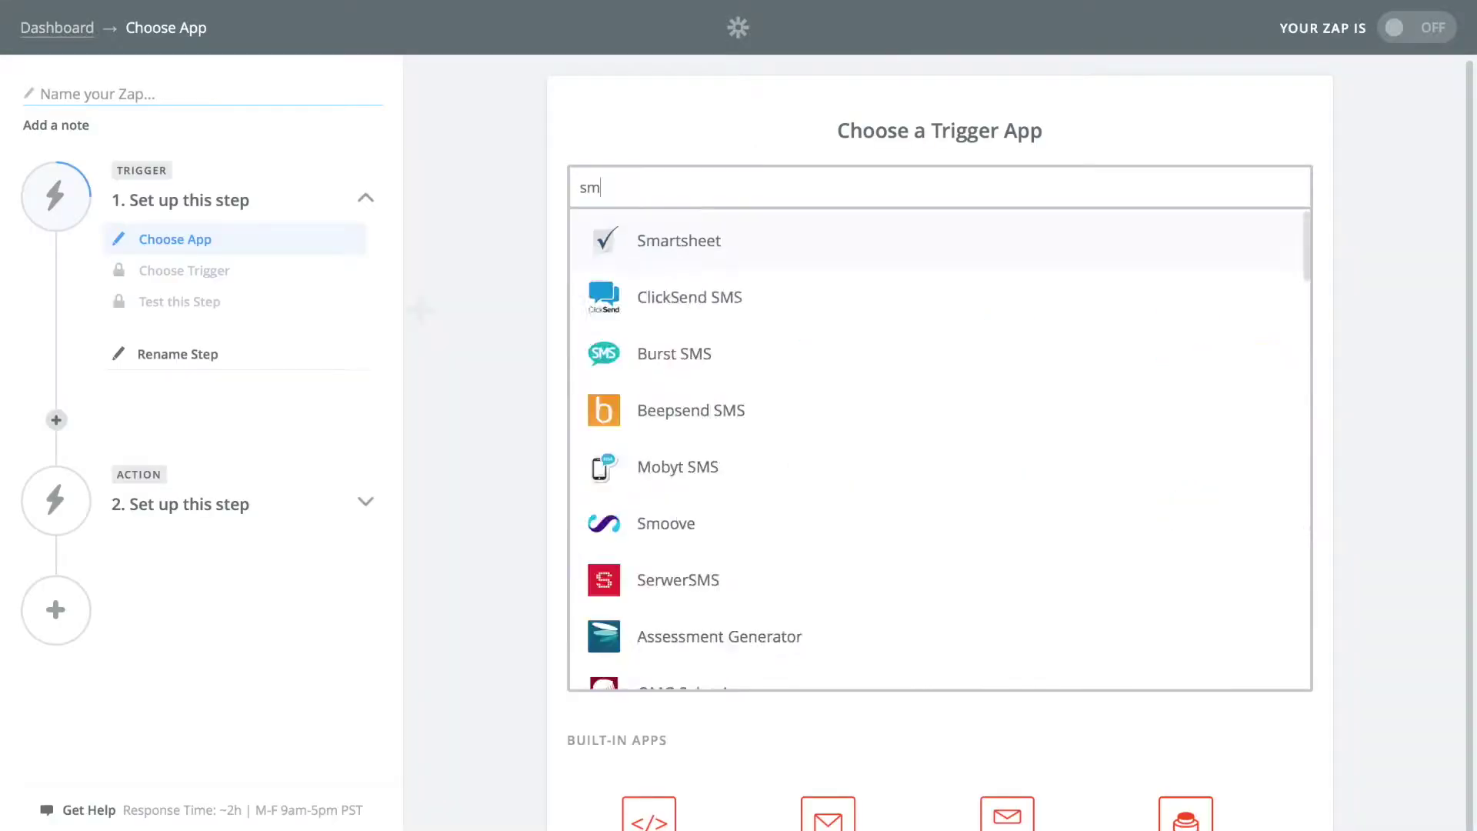
text(art)
click(743, 245)
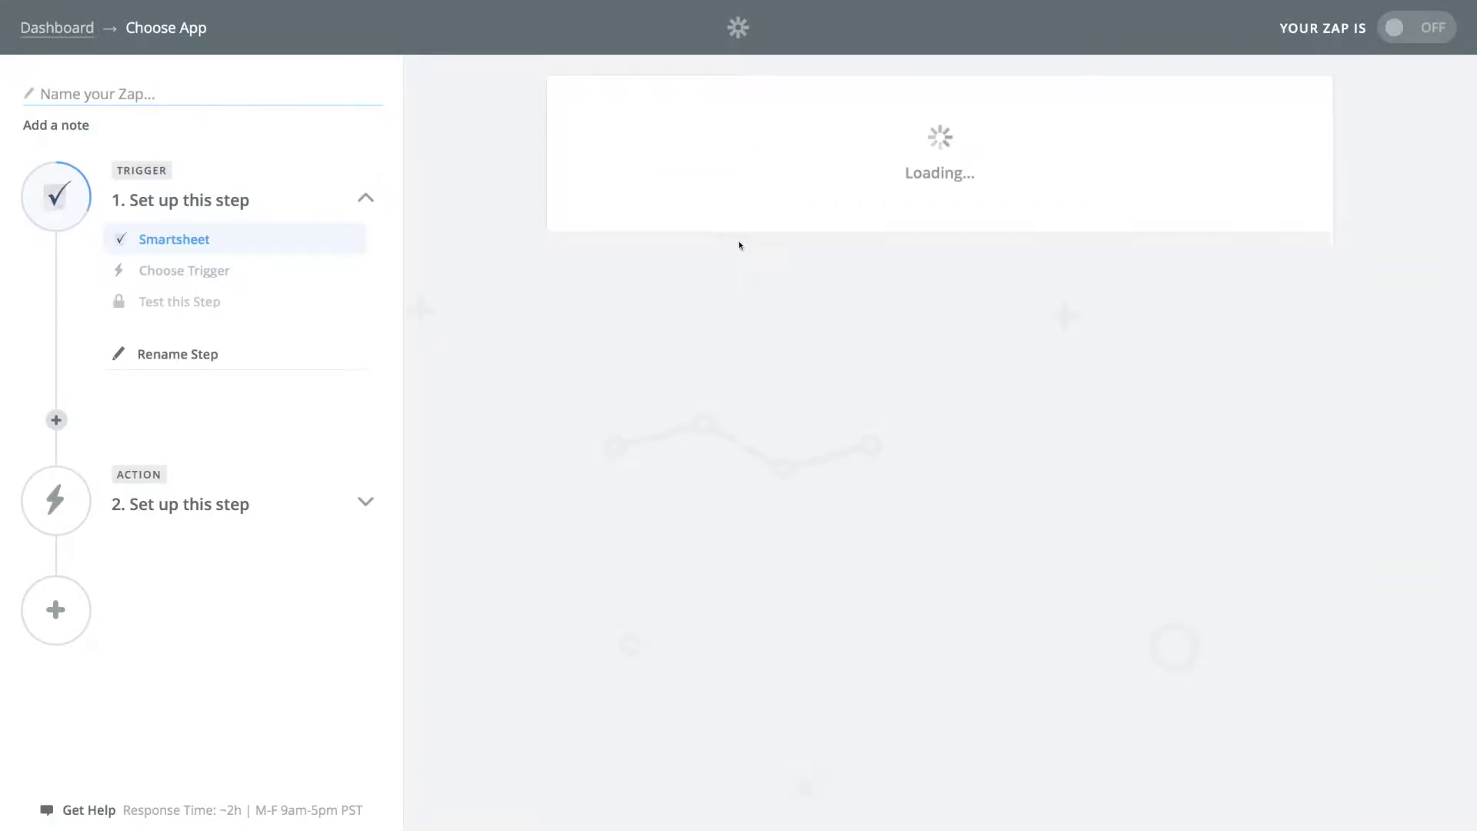
click(759, 453)
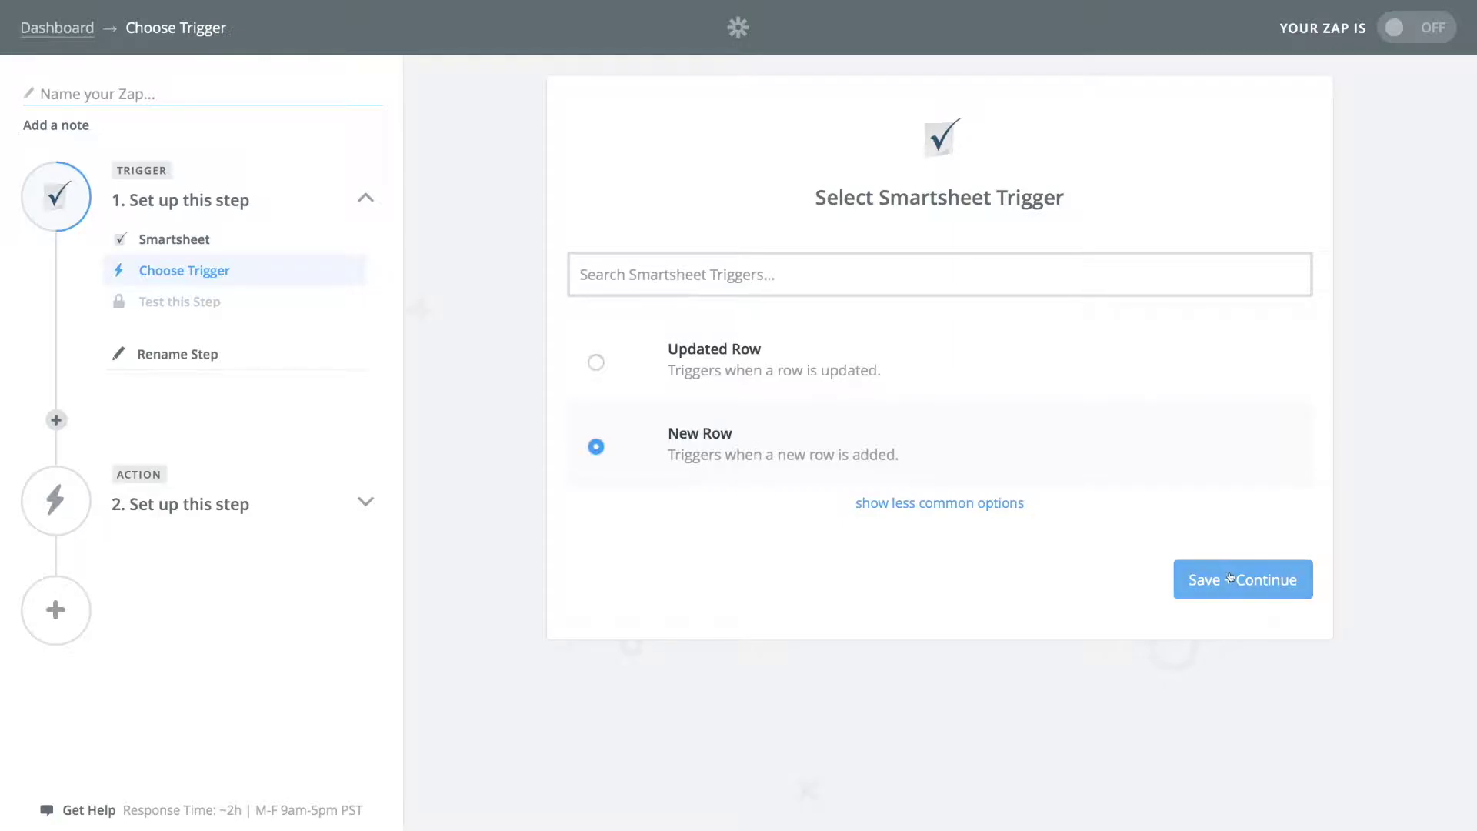
click(1184, 576)
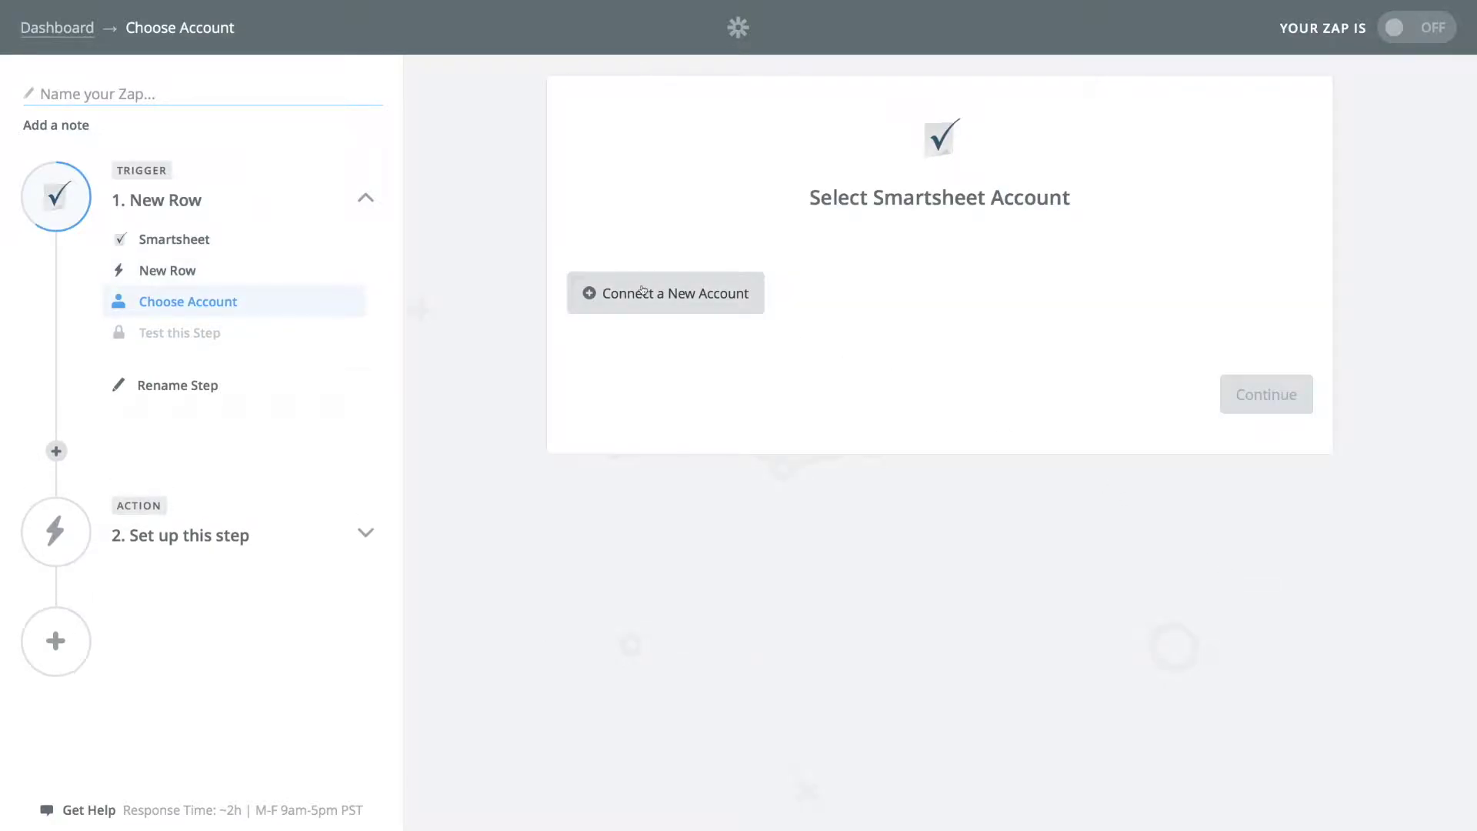
click(665, 293)
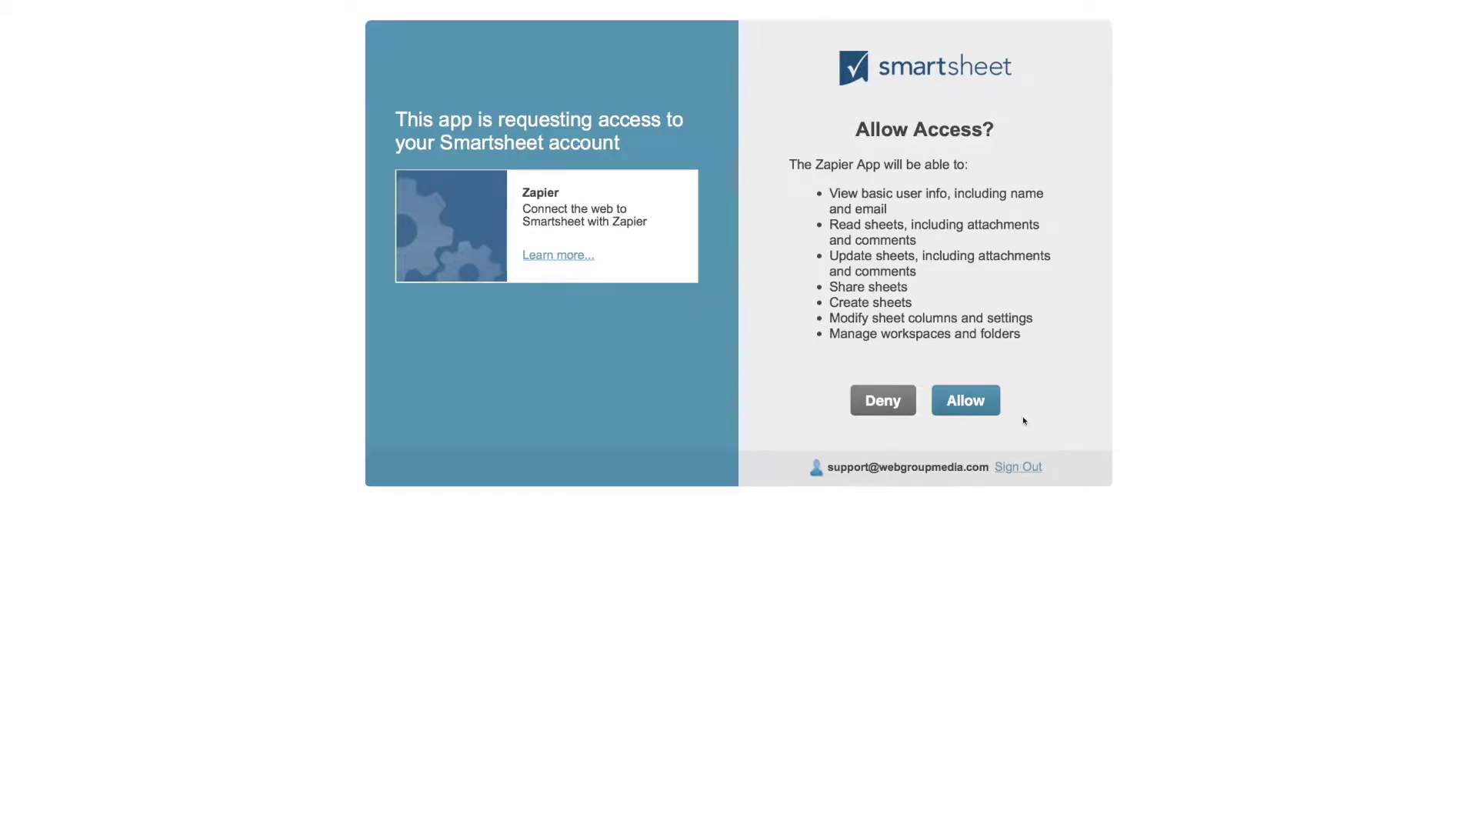
click(963, 402)
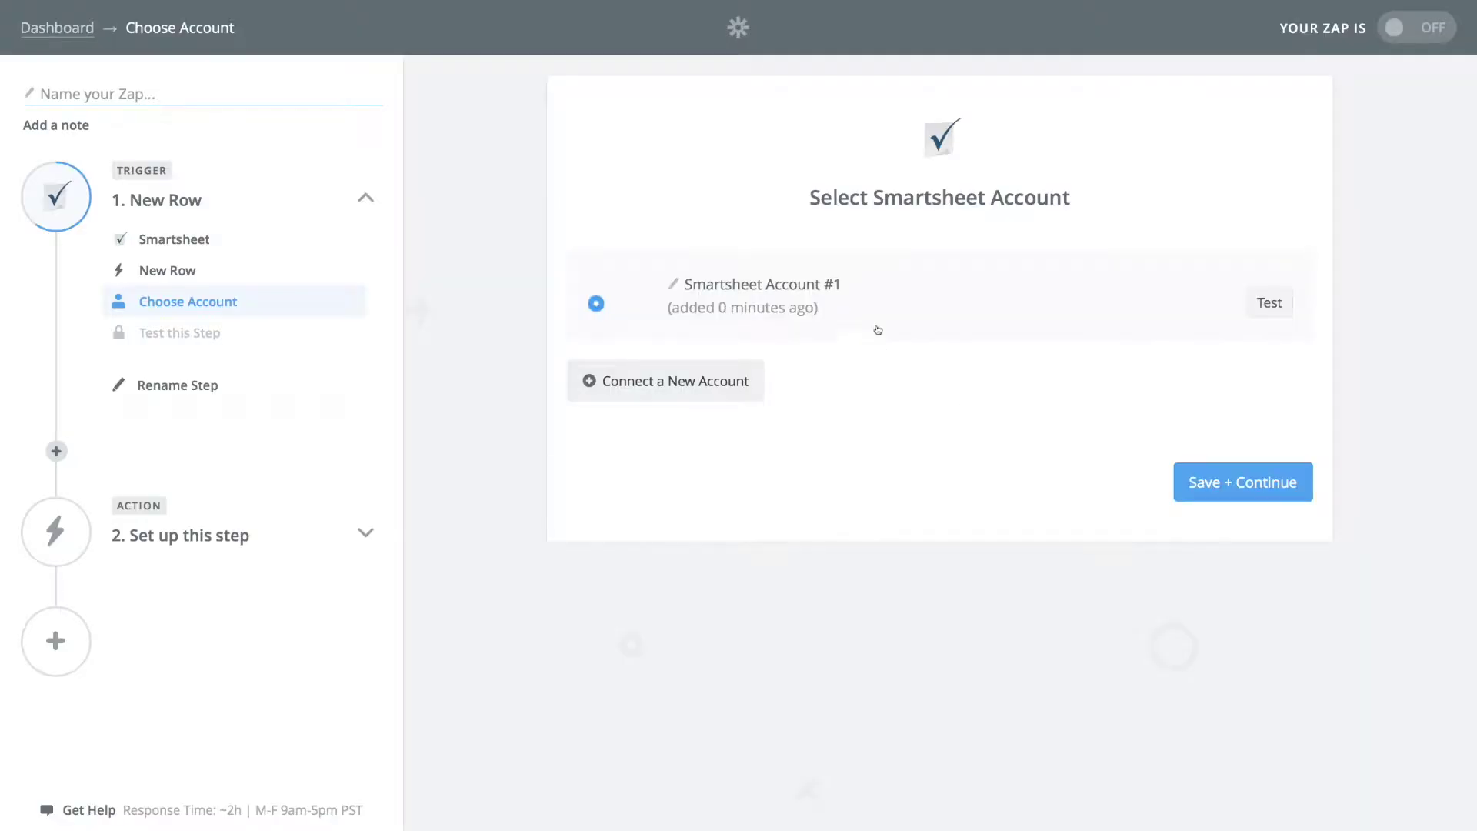
click(1232, 491)
Step: Watch the Customer Satisfaction Survey sheet and fetch a sample row to test the trigger
click(752, 339)
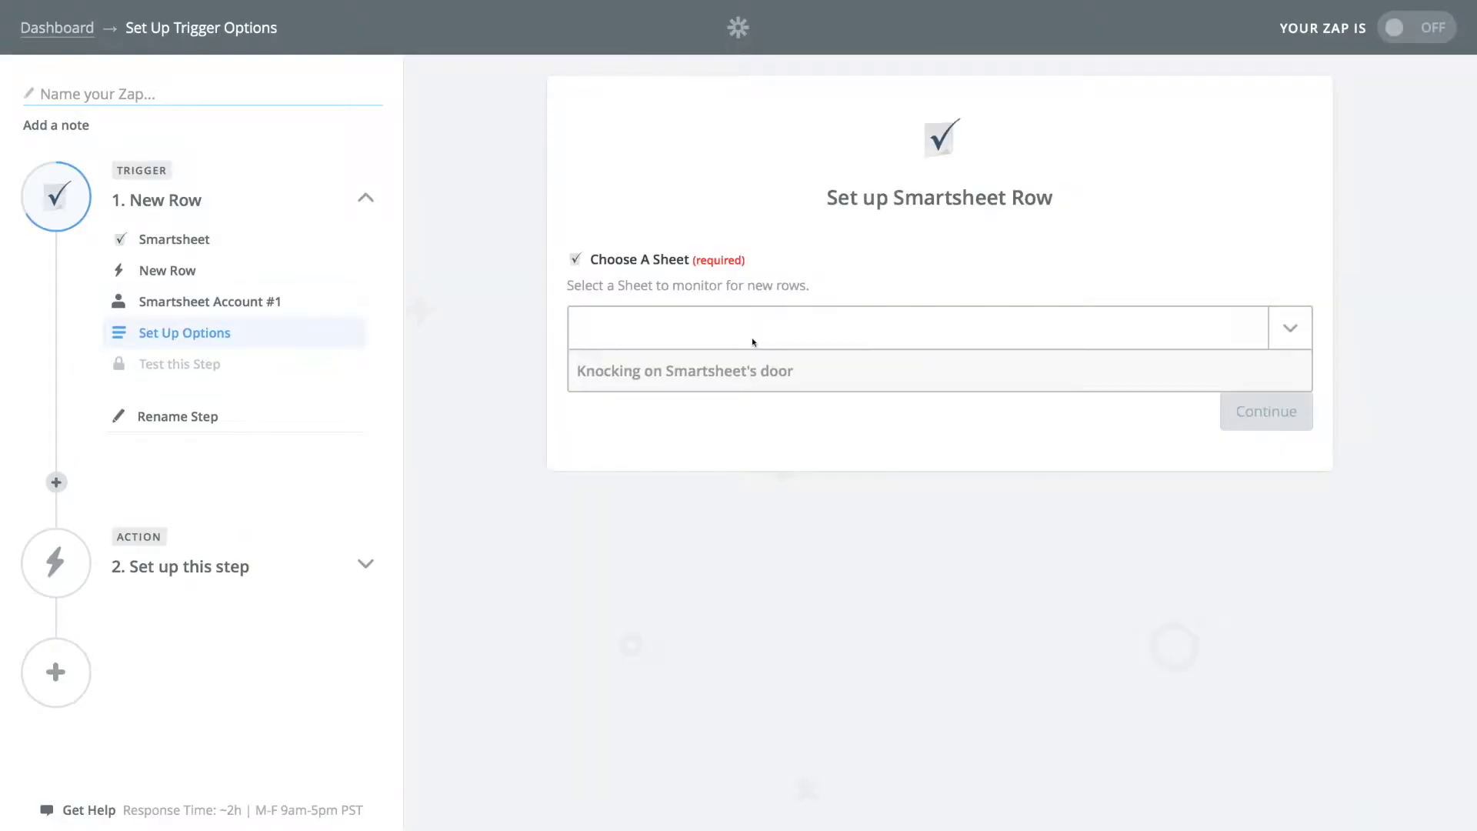
click(797, 408)
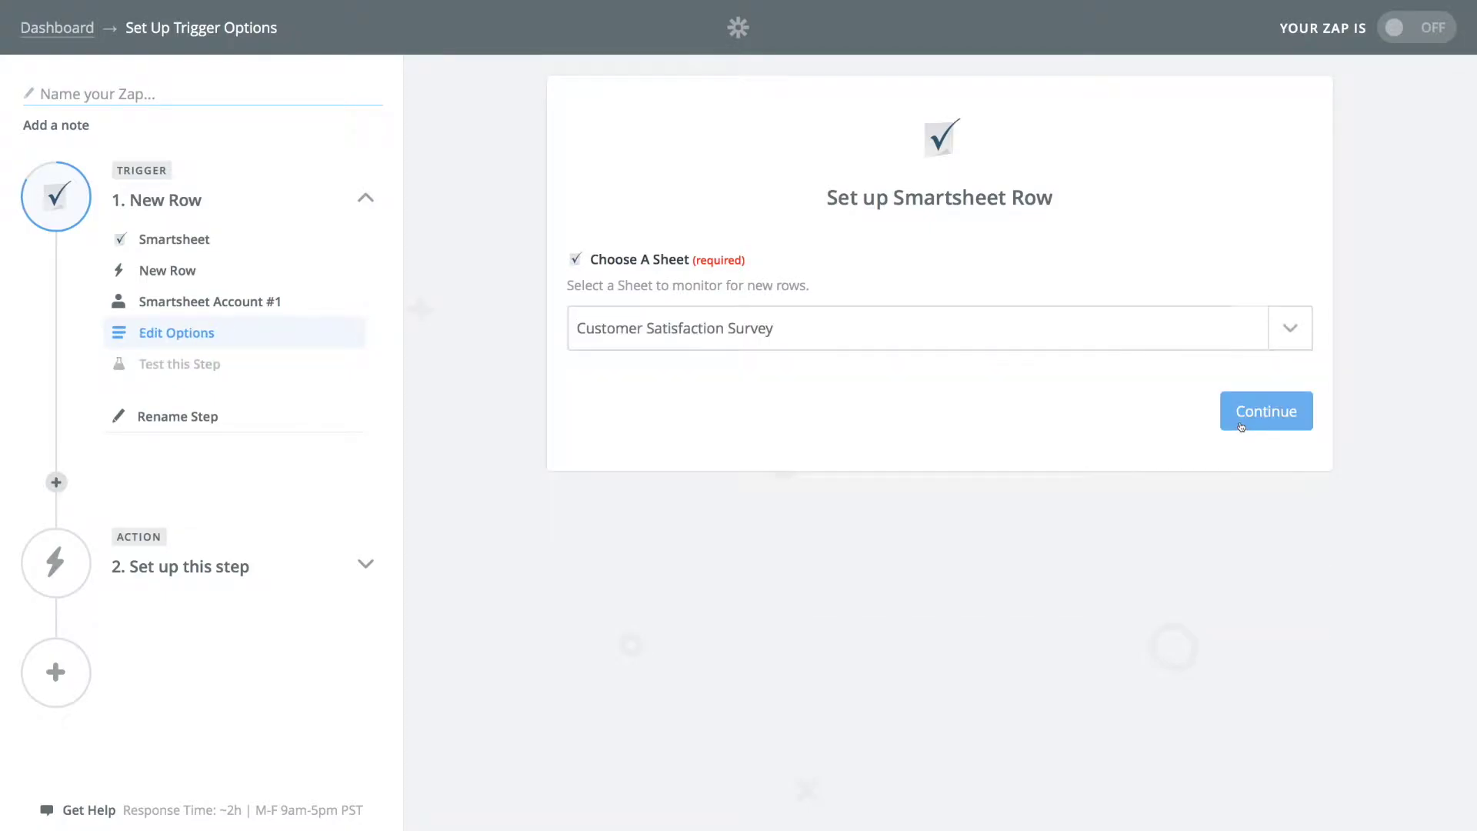
click(1240, 424)
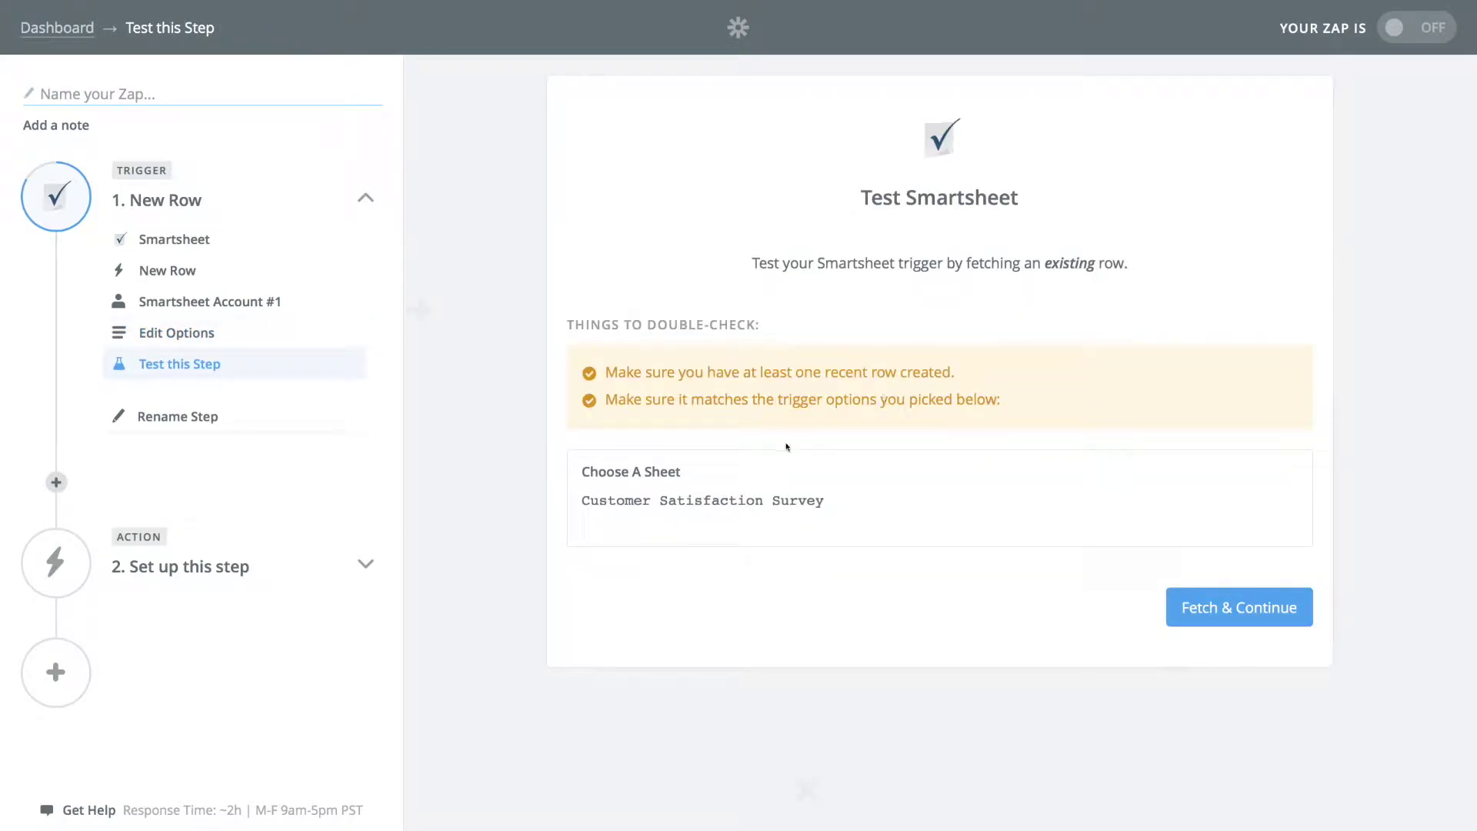
click(1213, 608)
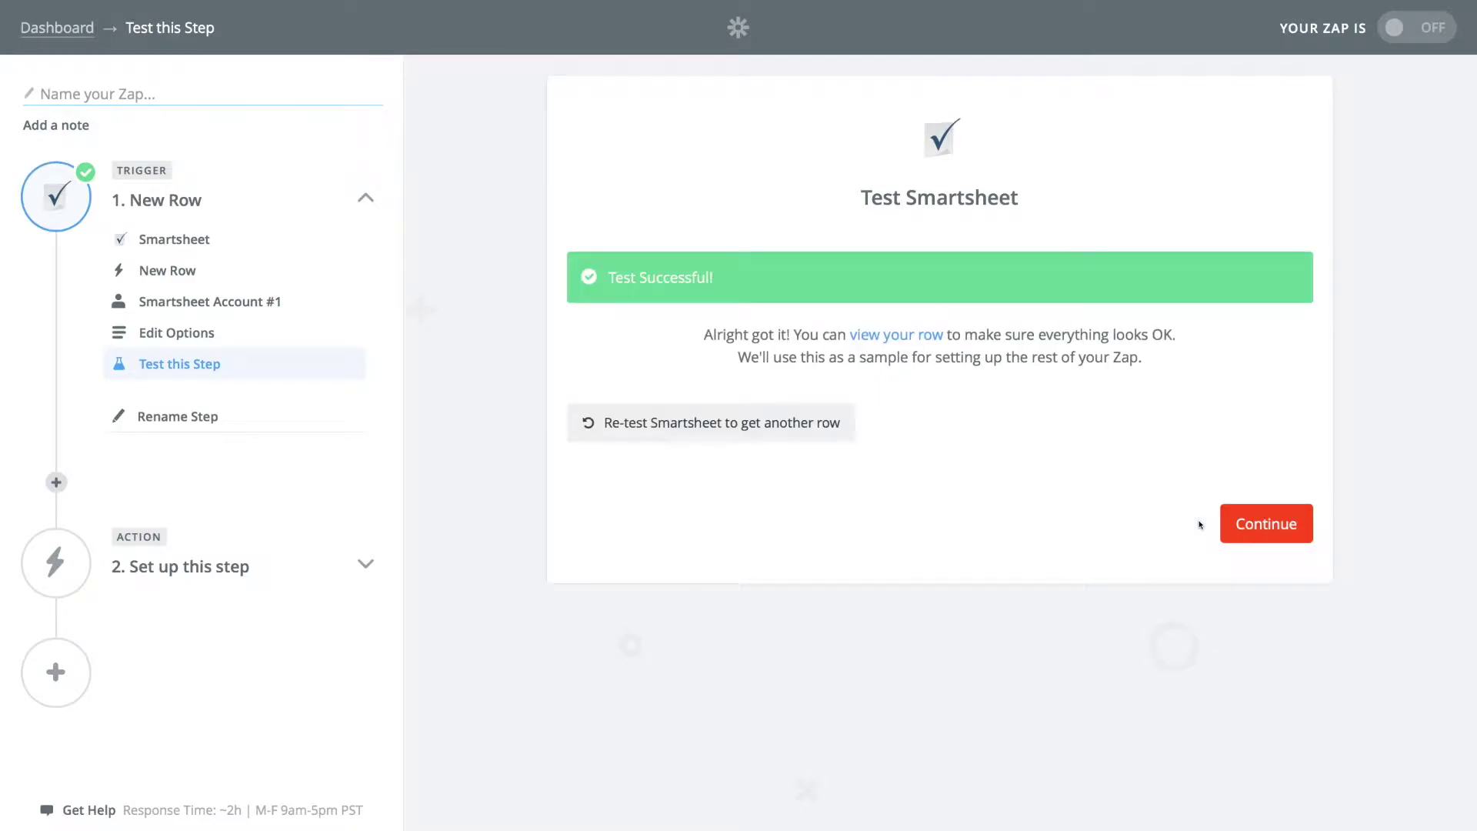
click(1267, 521)
text(web)
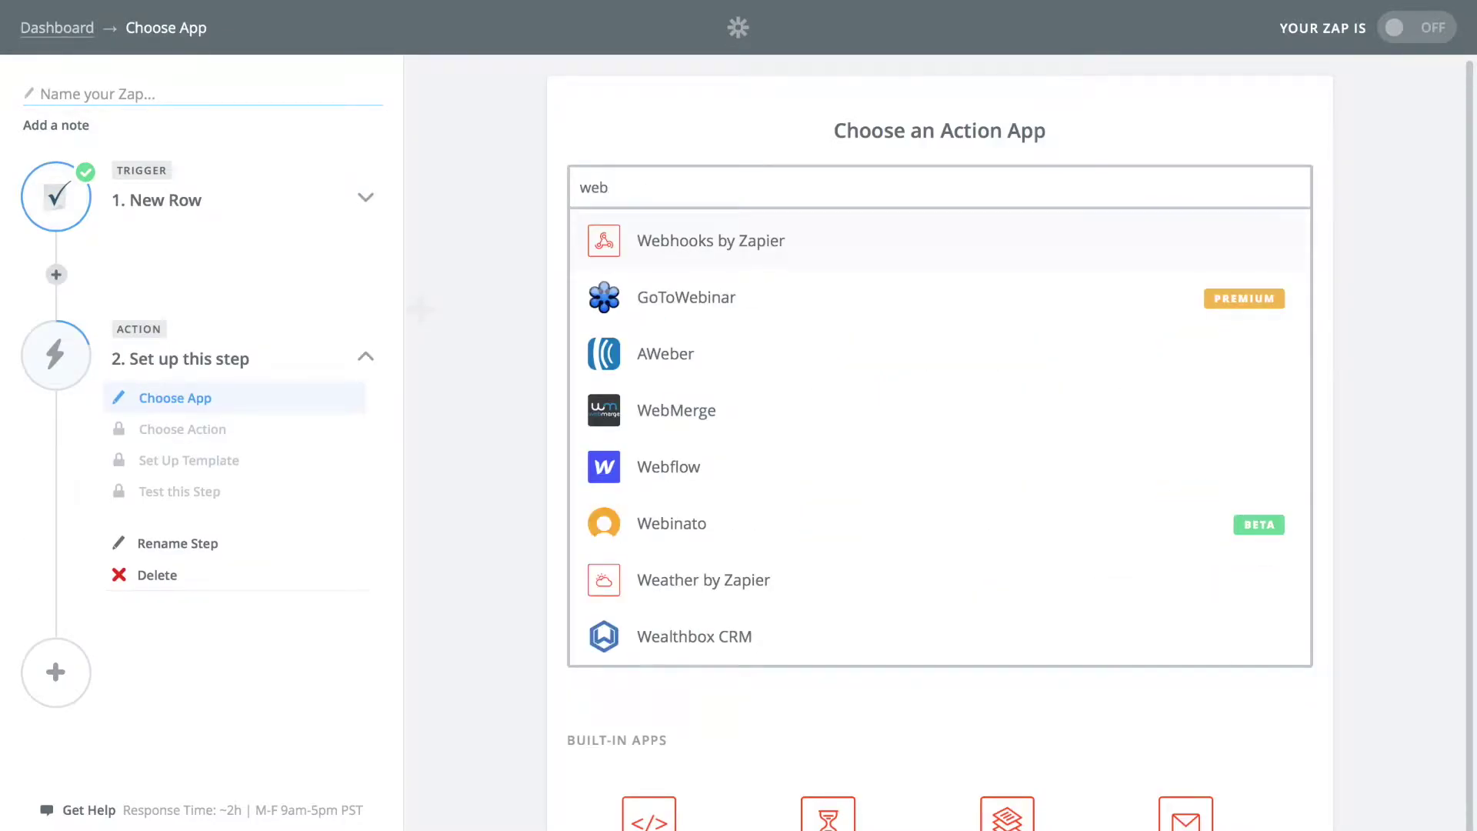
Step: Make the action a Webhooks by Zapier POST to the pasted Cerb webhook URL
click(806, 247)
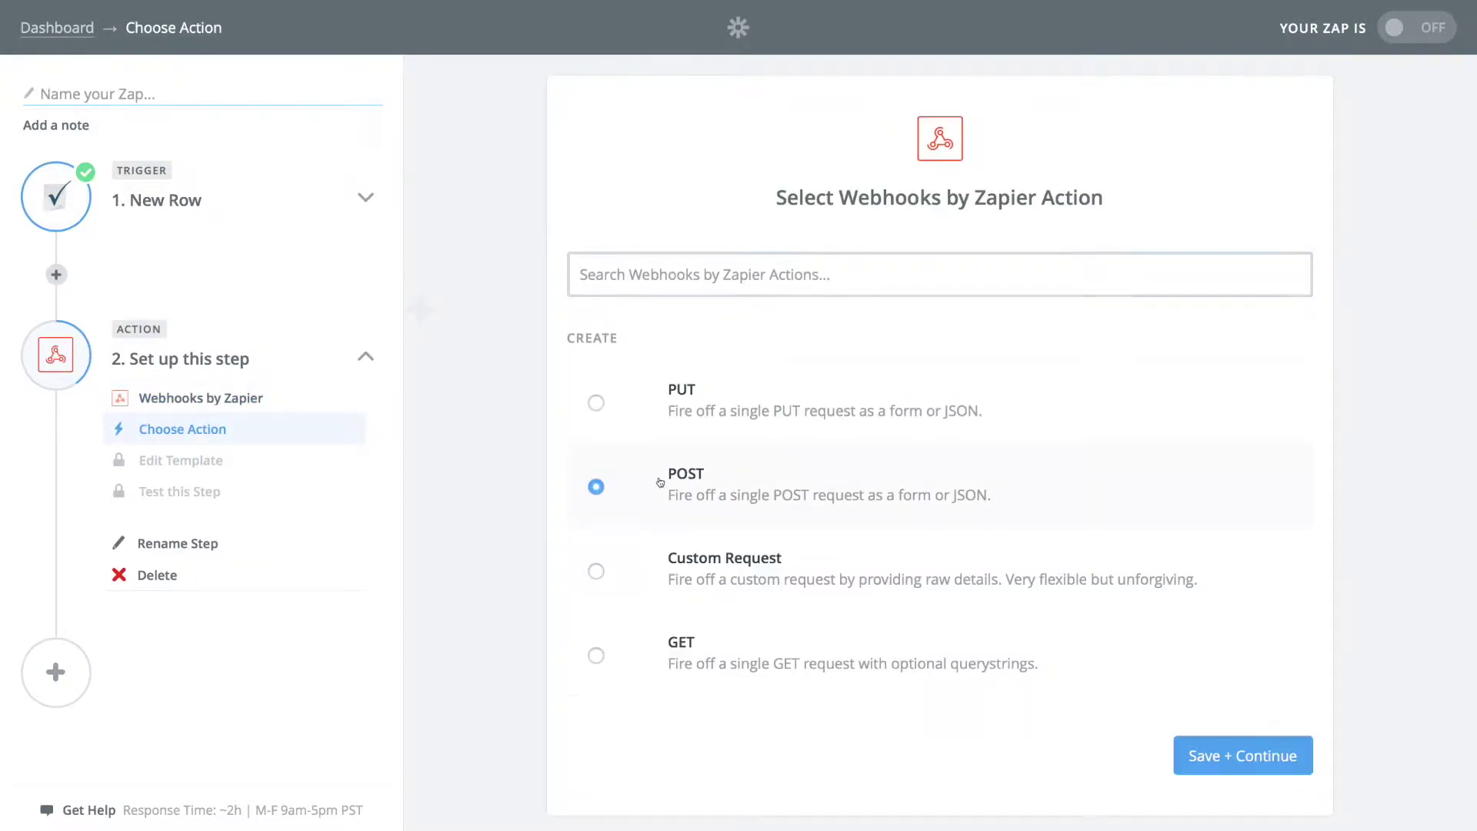
click(1256, 757)
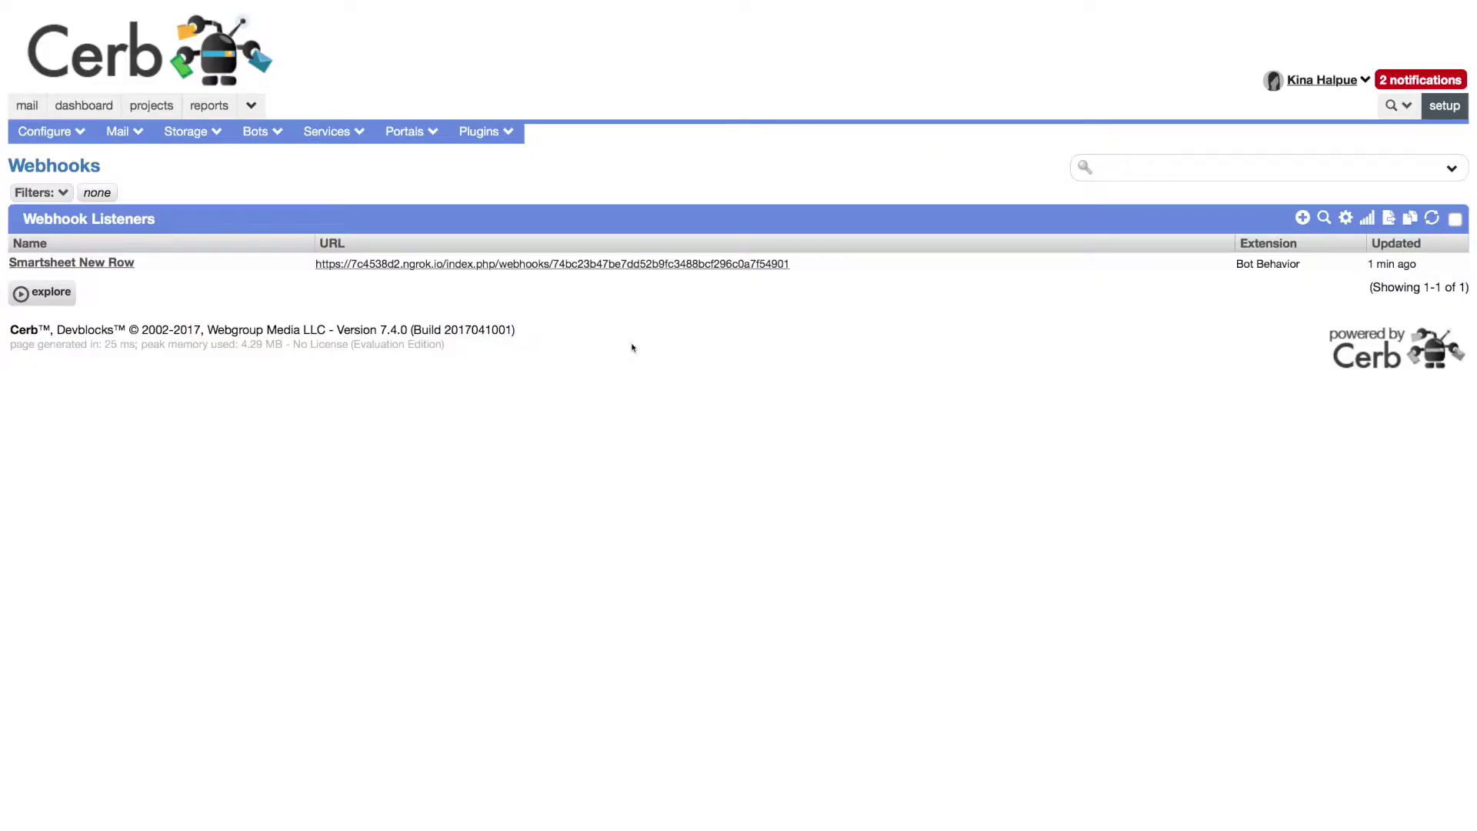
key(ctrl+Tab)
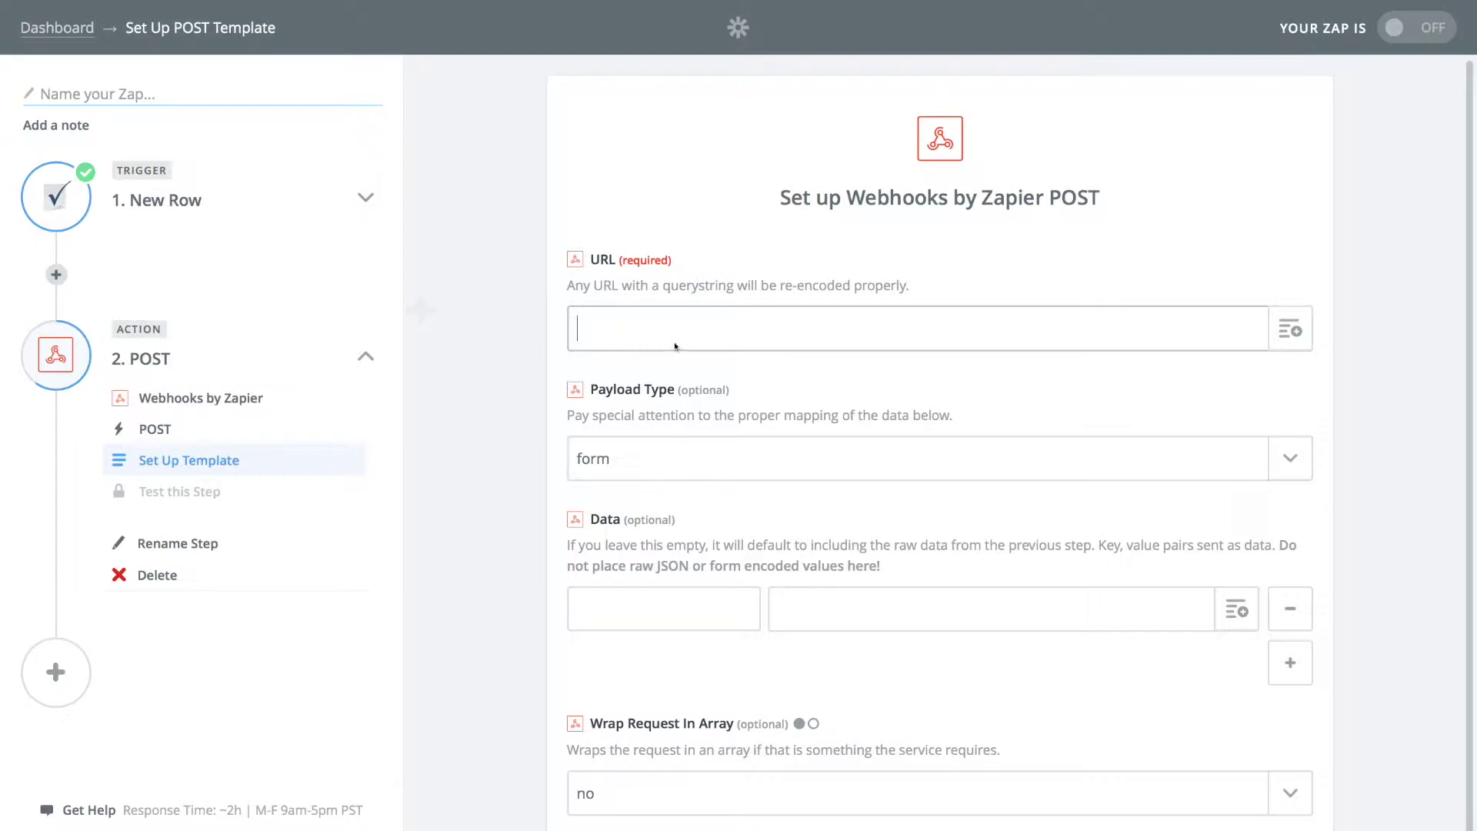
Step: Map Email, Satisfaction, Mask and Comment from the Smartsheet row into the Data fields
scroll(724, 390, down, 3)
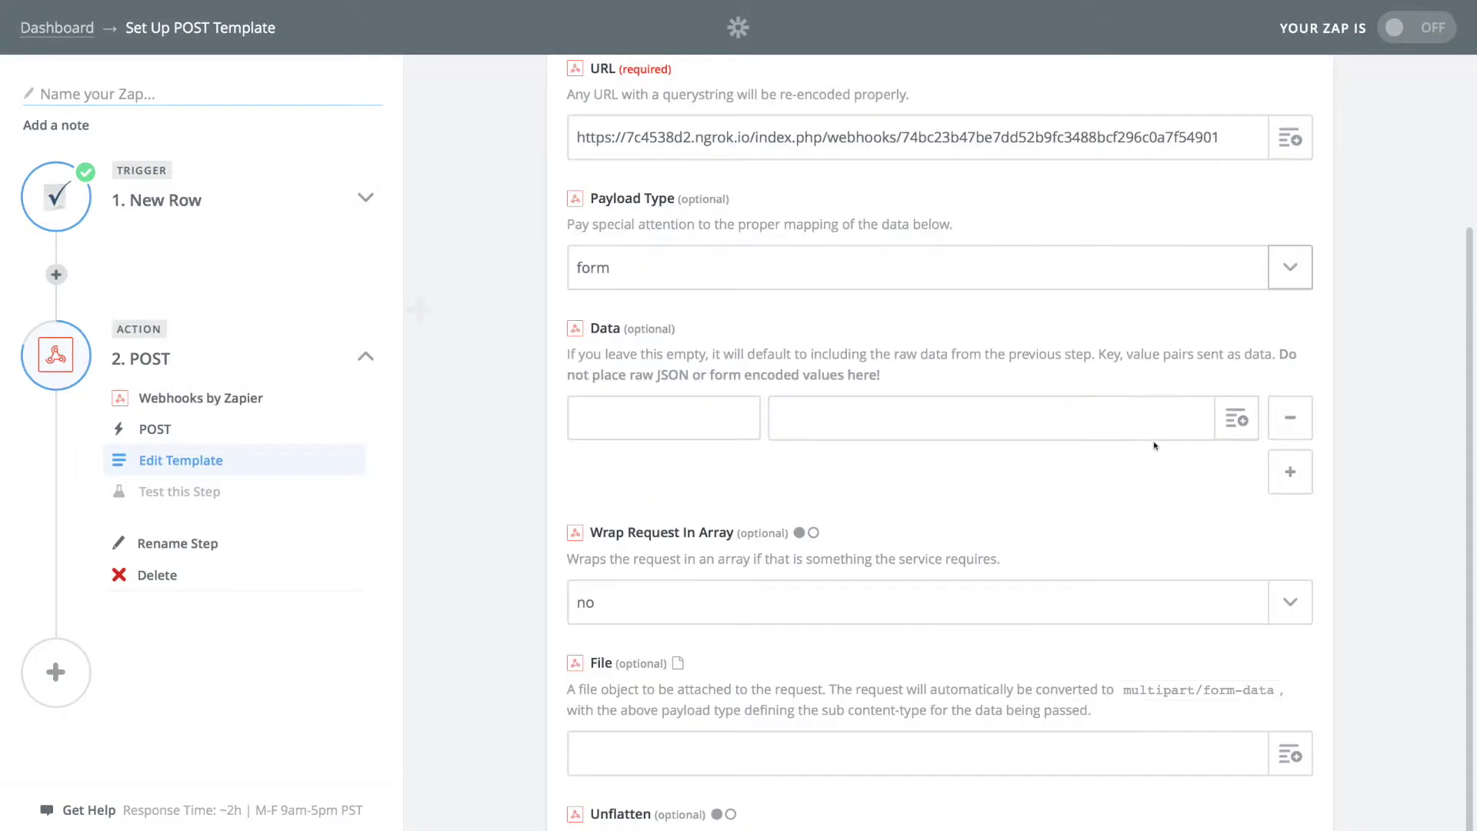
click(1238, 430)
scroll(1096, 546, down, 3)
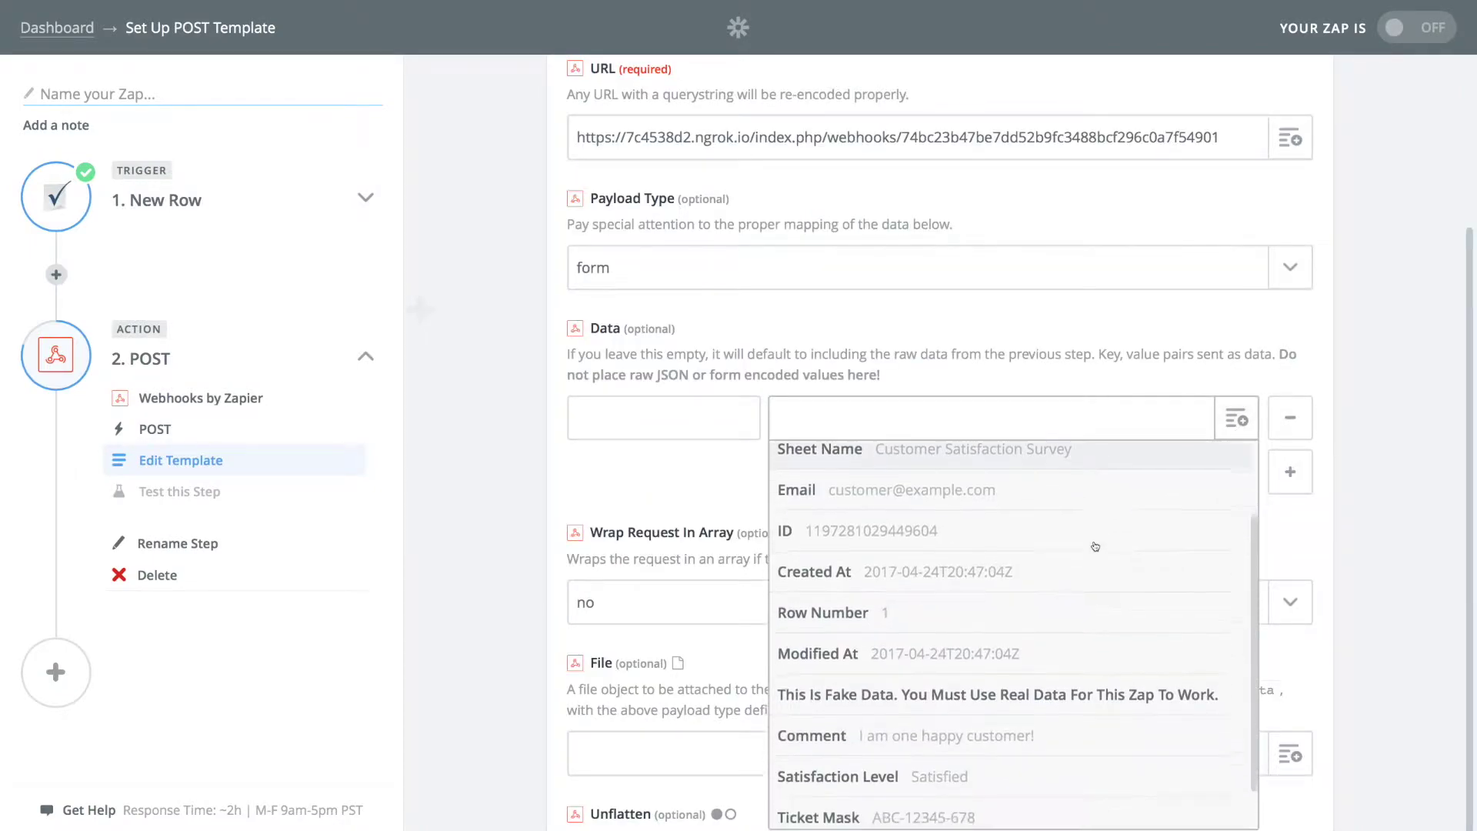
scroll(1095, 547, down, 1)
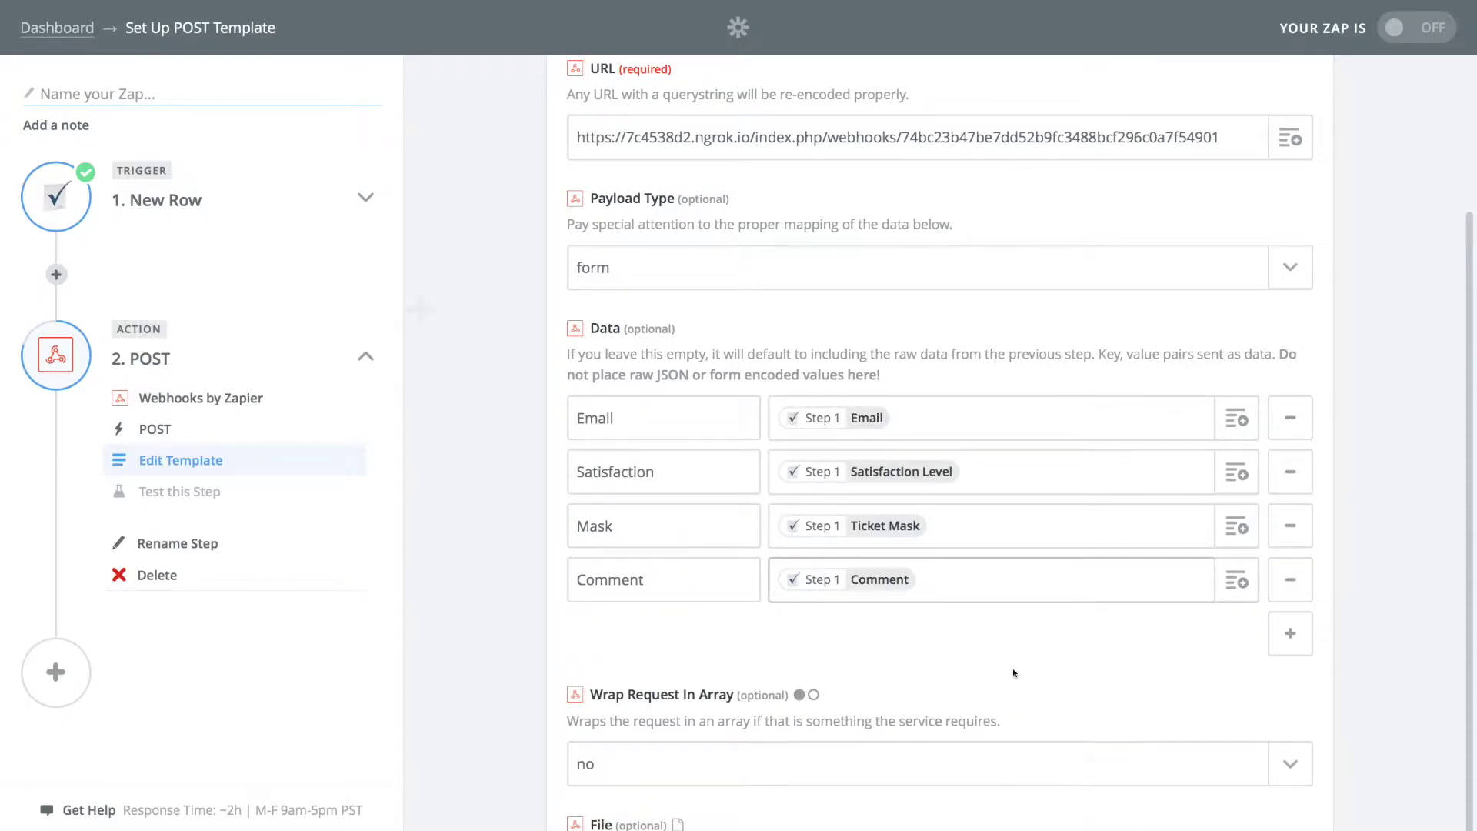
scroll(1014, 673, down, 3)
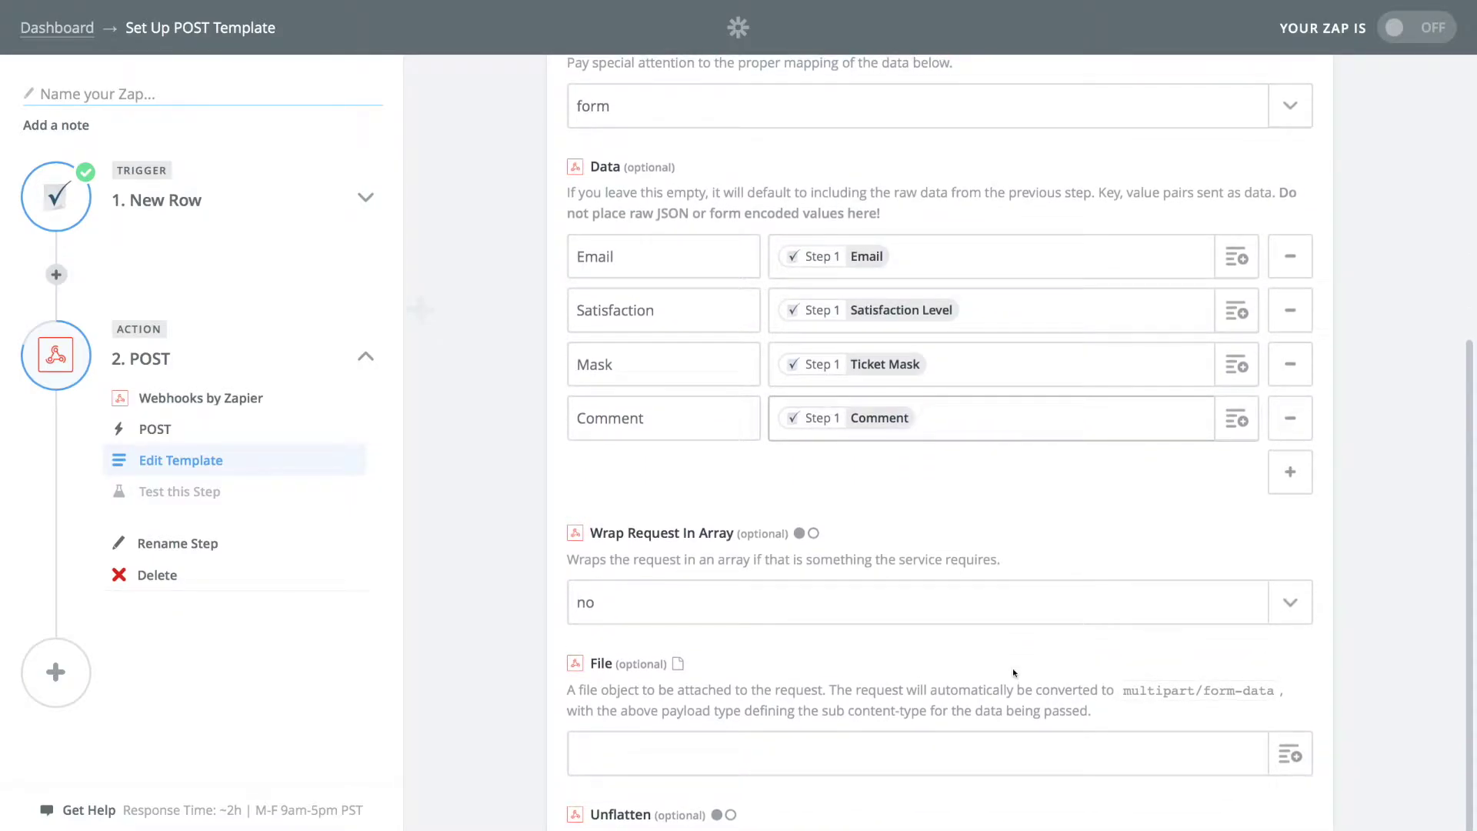
key(ctrl+0)
click(908, 762)
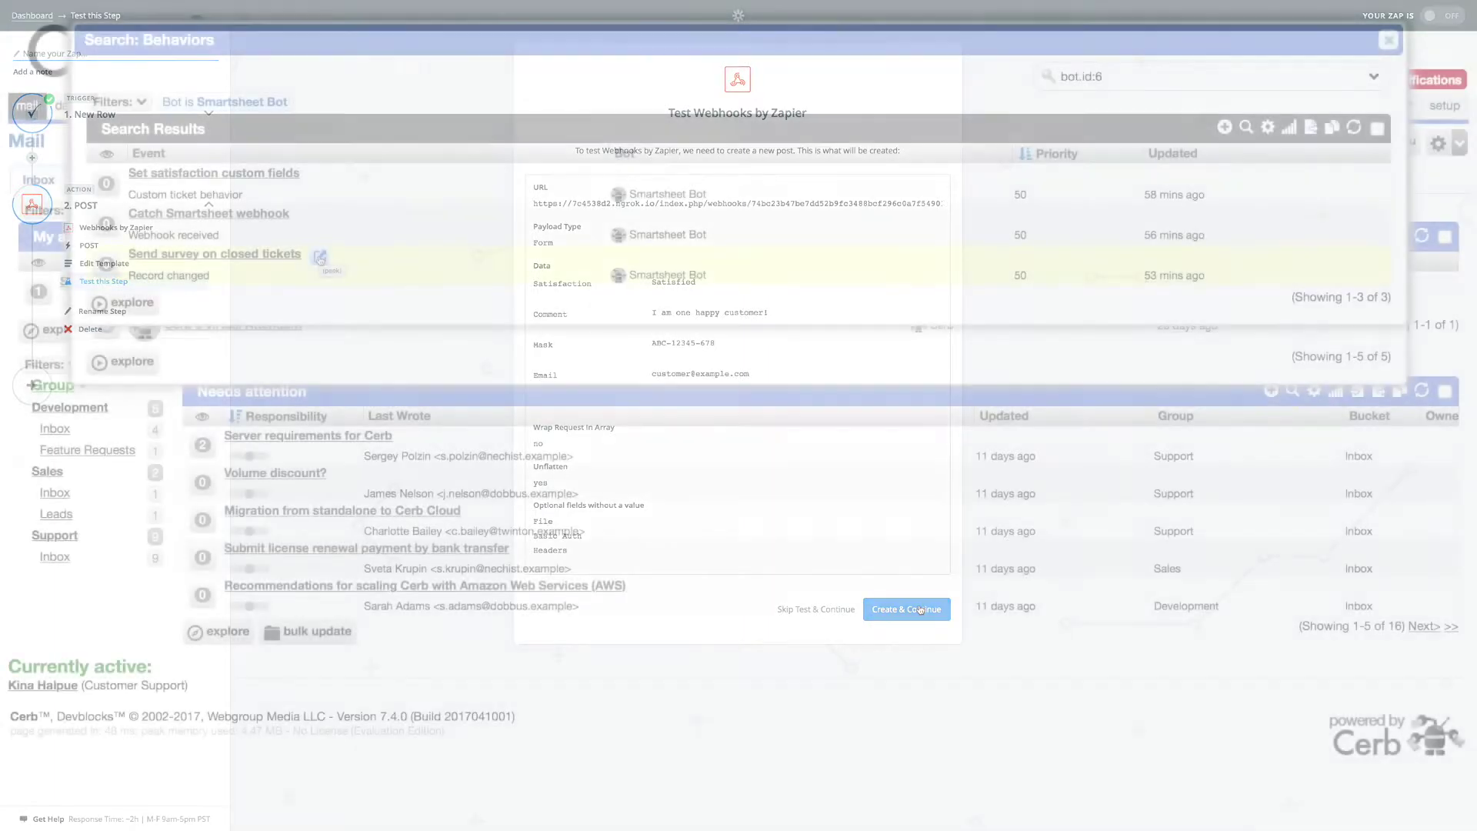
Step: Simulate the survey behavior on the MySQL binlogs ticket with old status waiting and satisfaction cleared
click(319, 259)
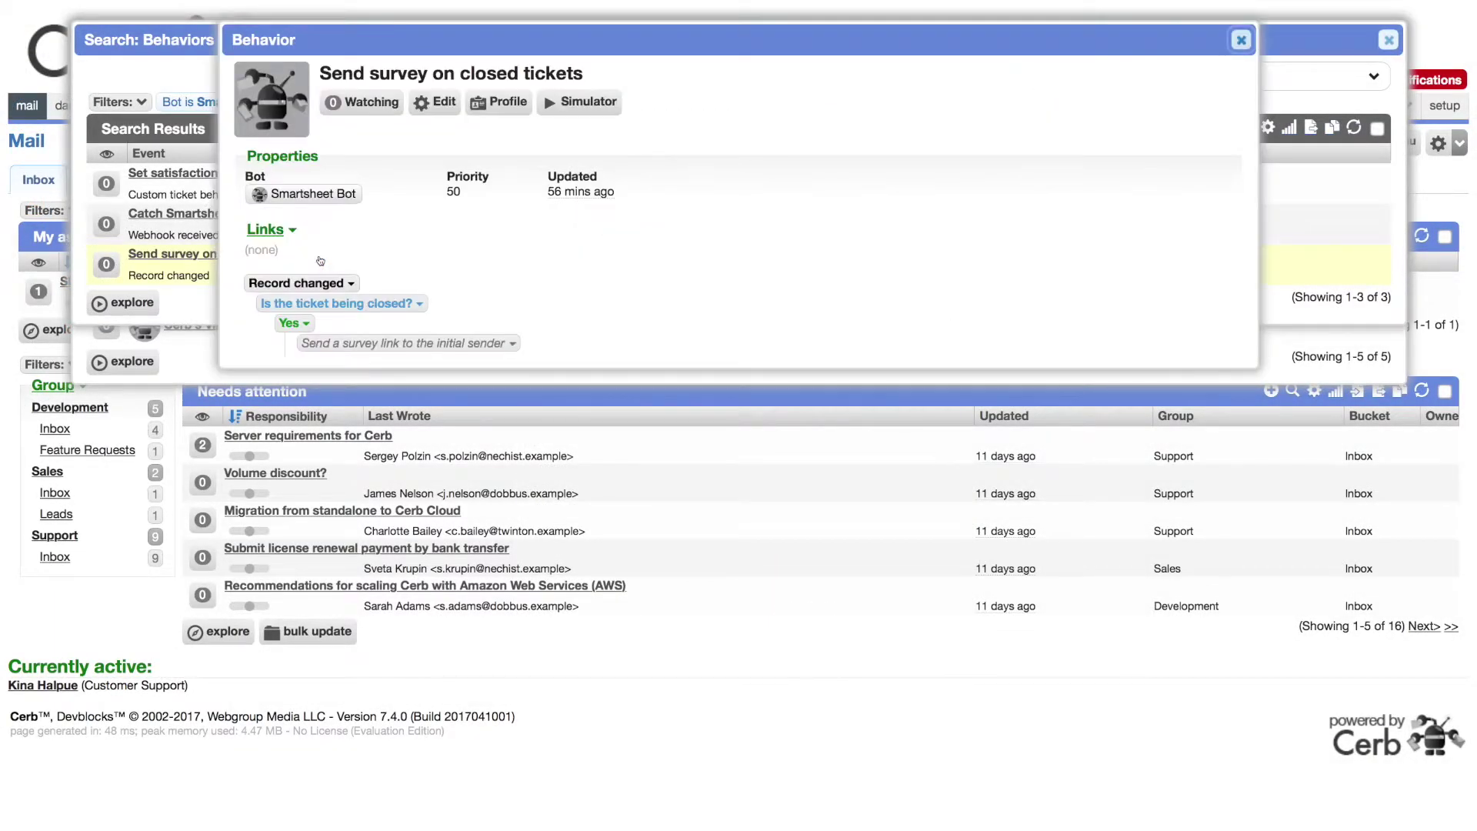
click(575, 110)
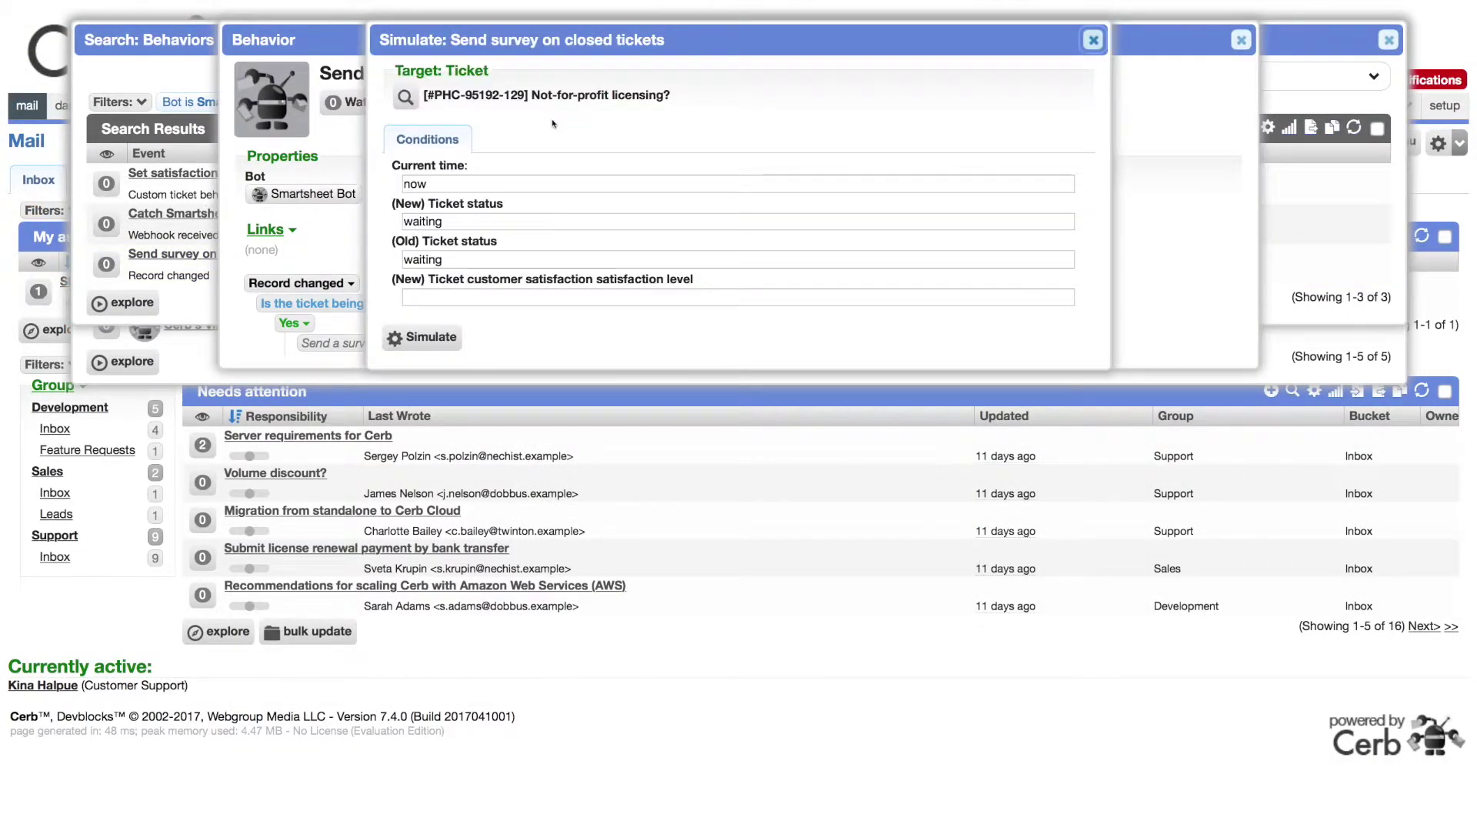
click(405, 97)
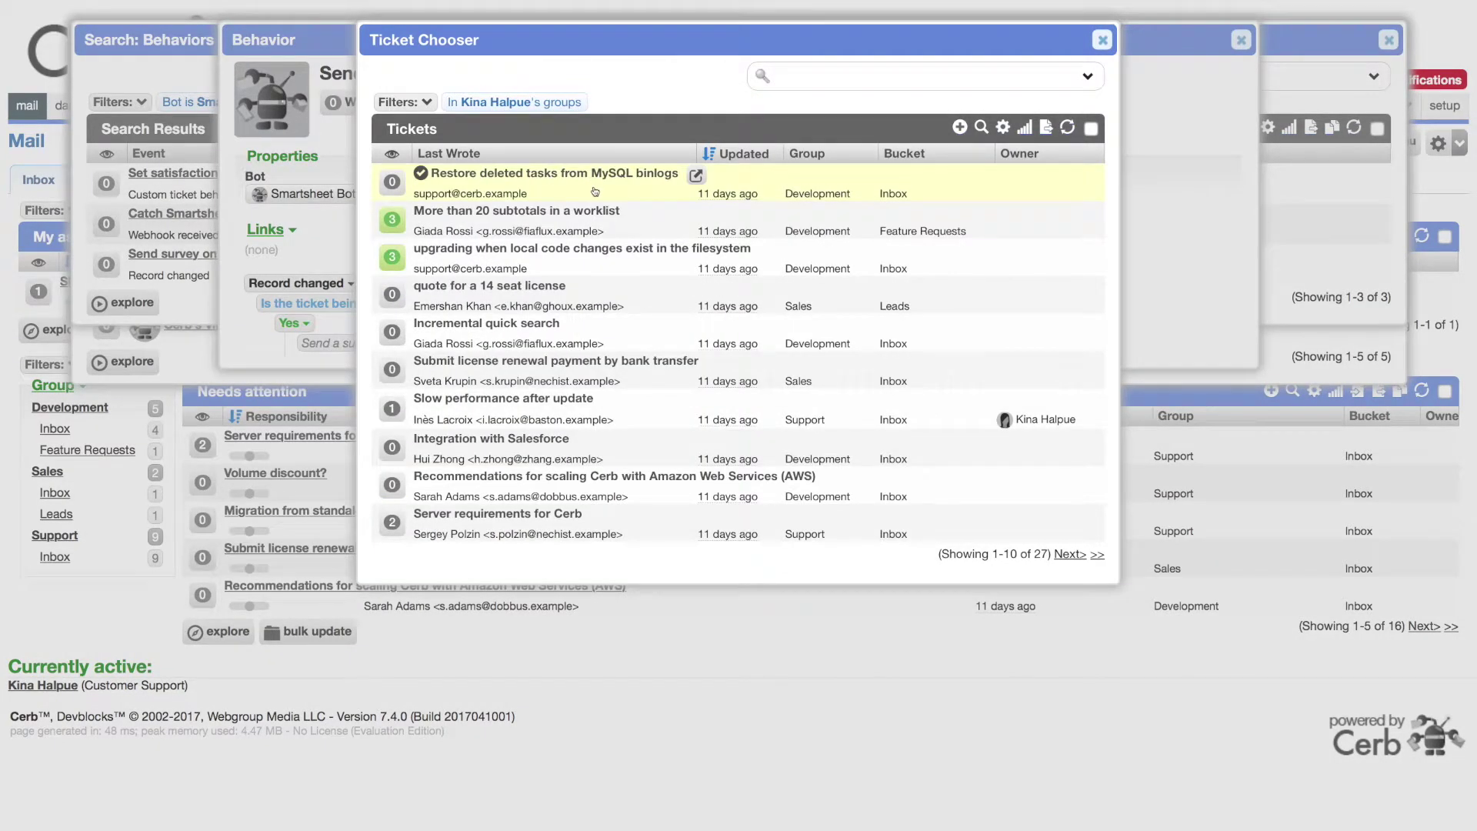
click(594, 191)
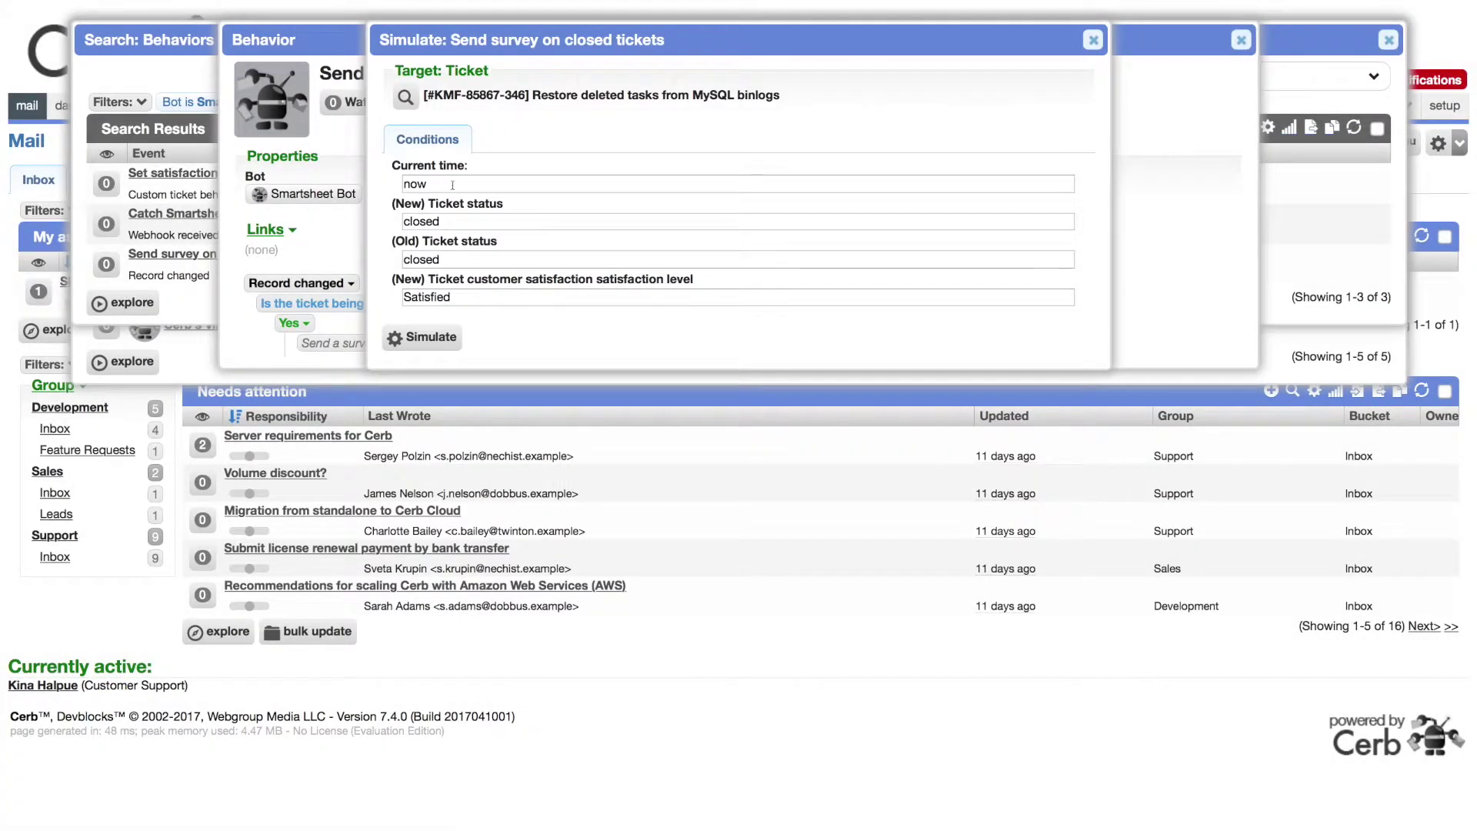
triple_click(465, 221)
key(Tab)
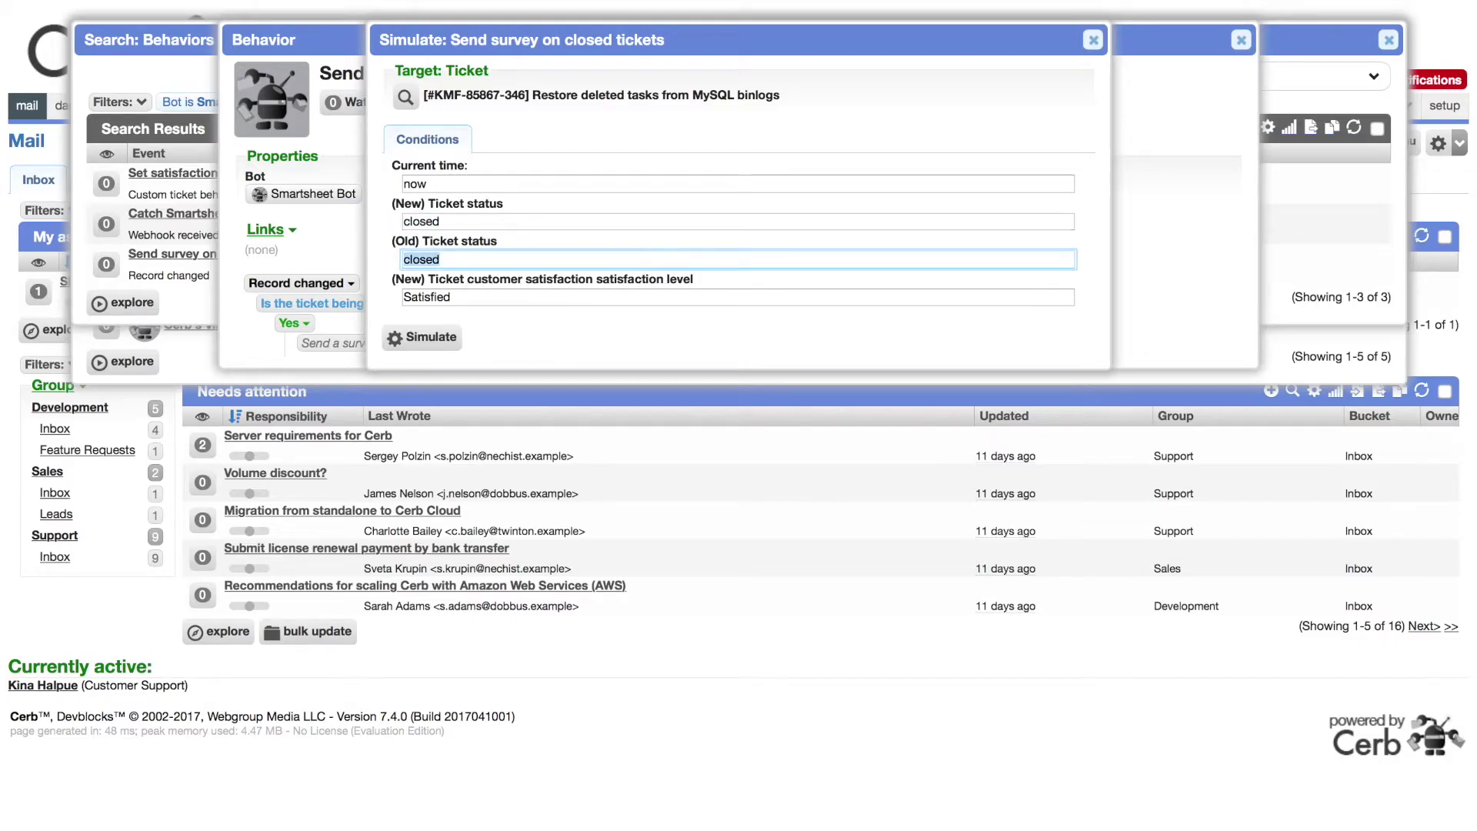
text(waiting)
key(Tab)
key(BackSpace)
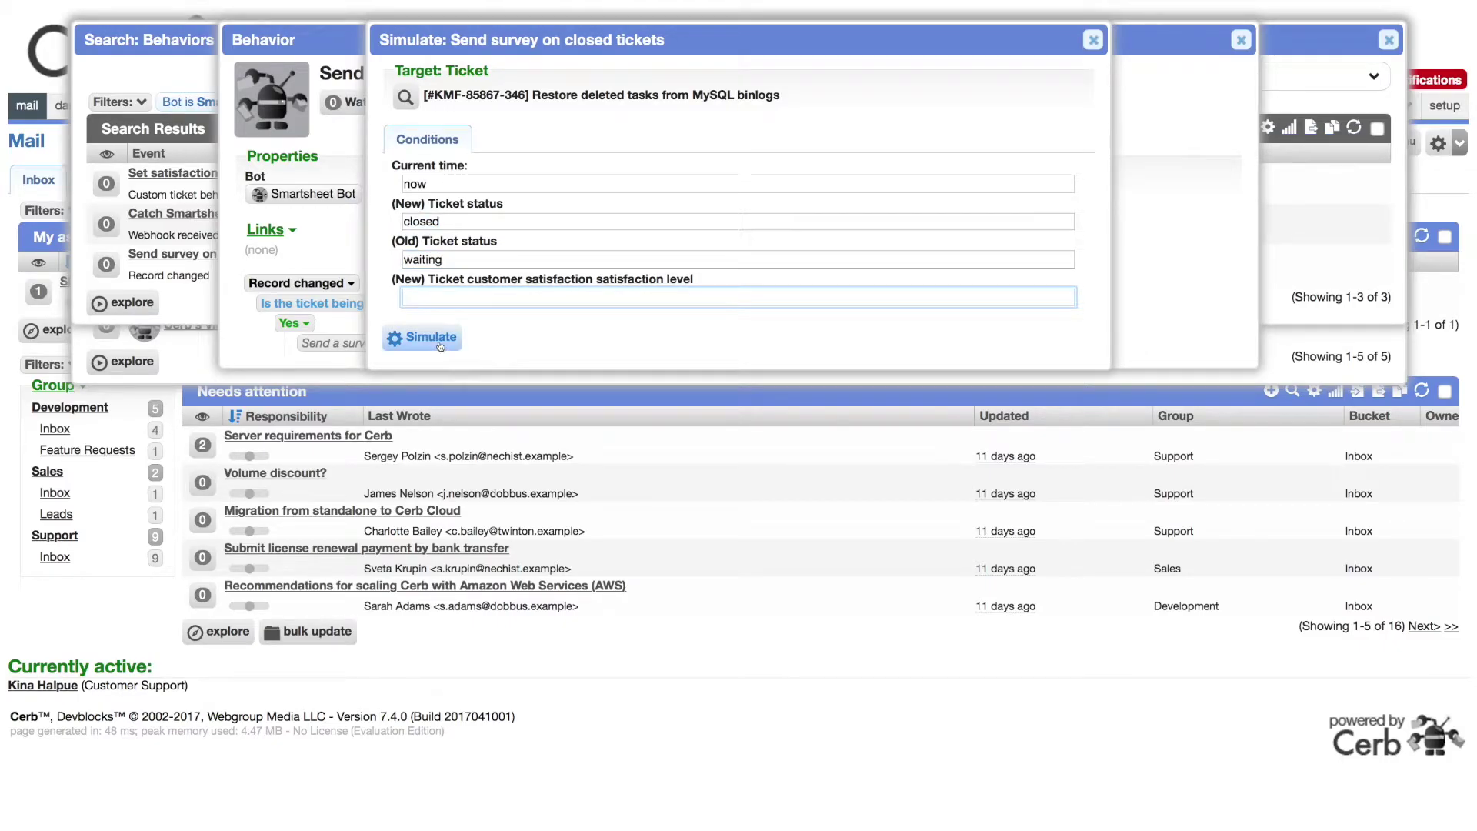
click(440, 339)
Step: Copy the survey link from the simulated email preview
scroll(662, 570, down, 3)
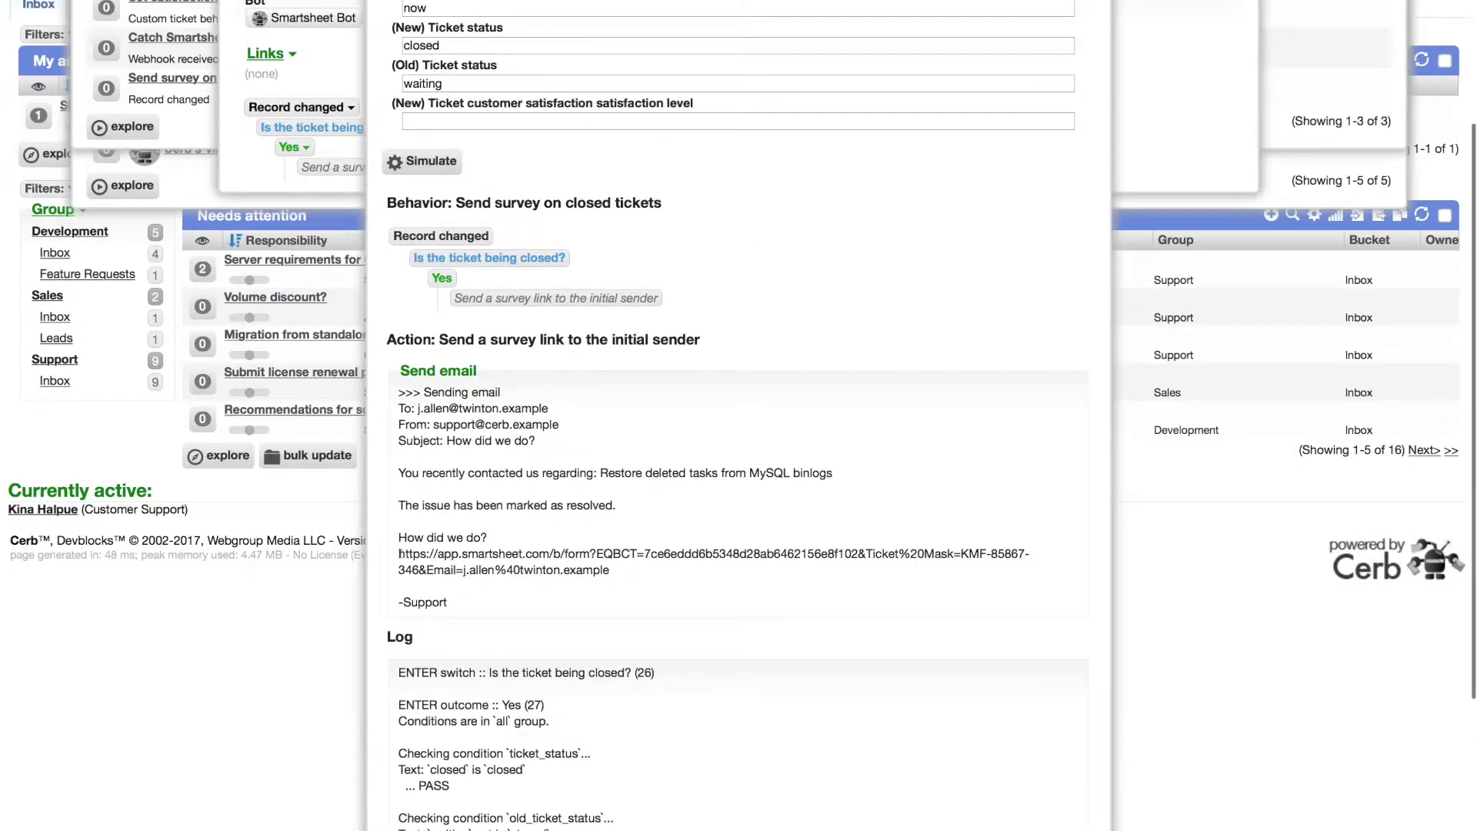
triple_click(671, 571)
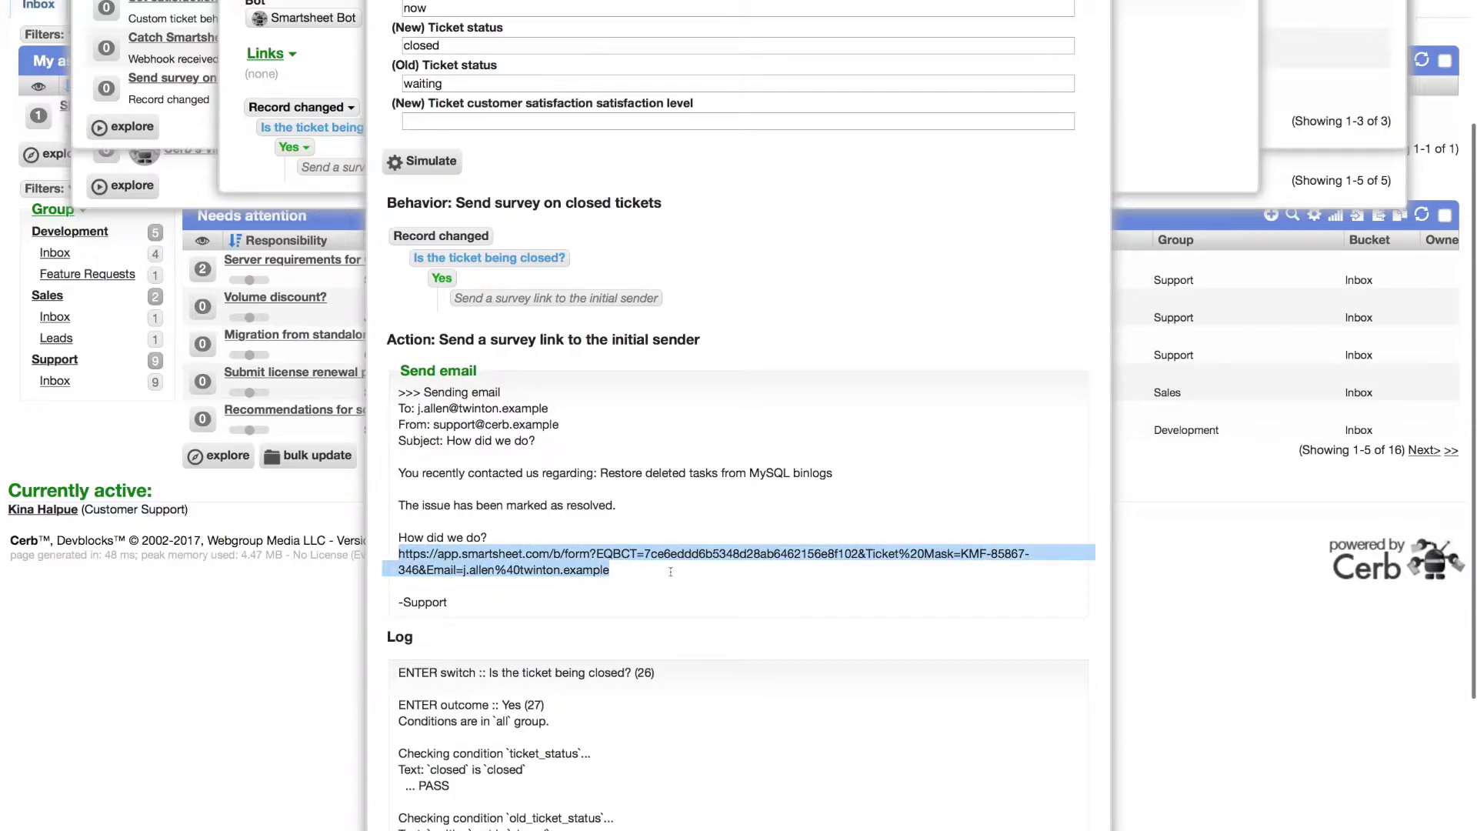
right_click(564, 566)
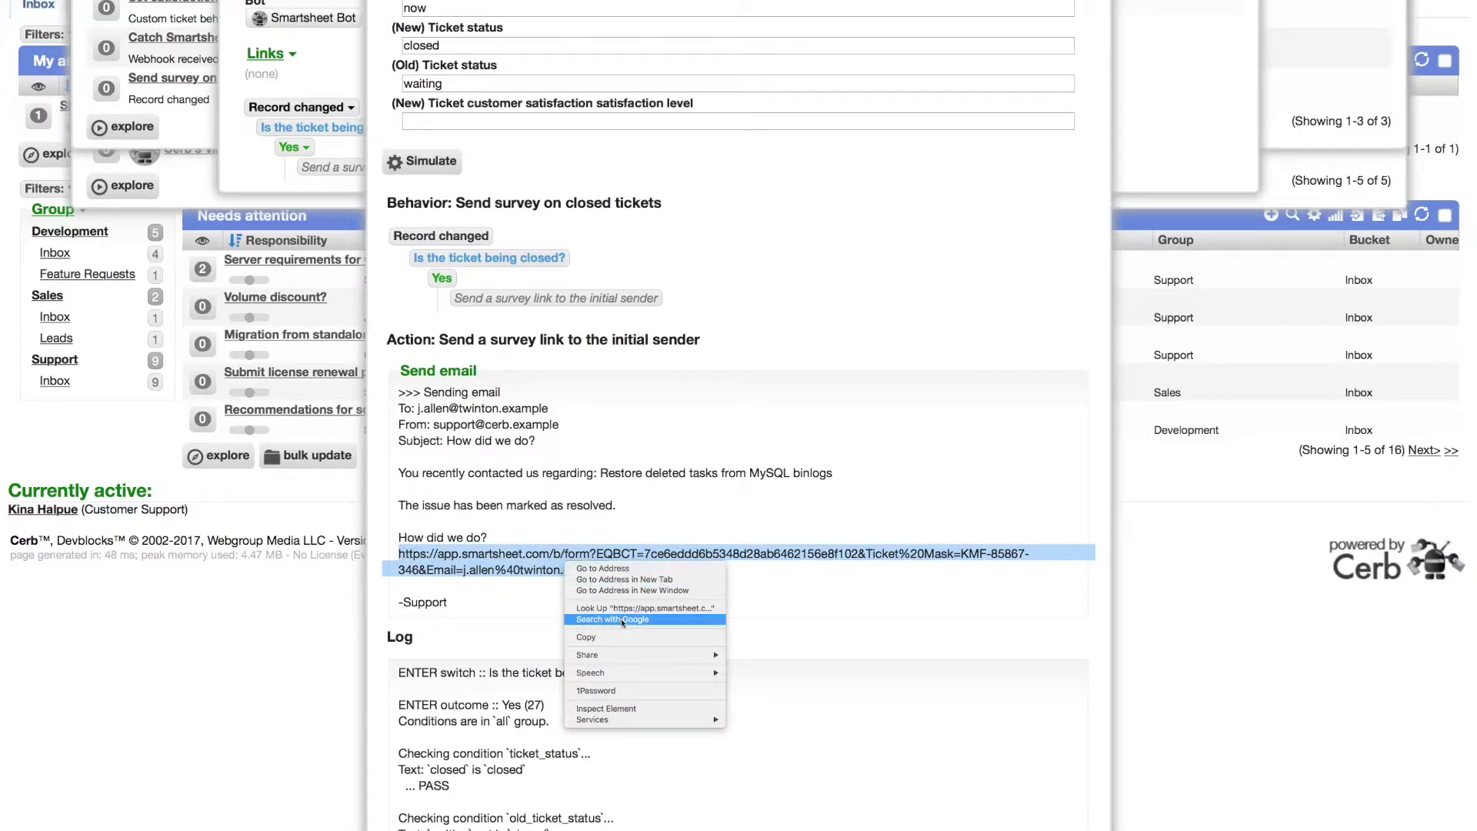
click(644, 637)
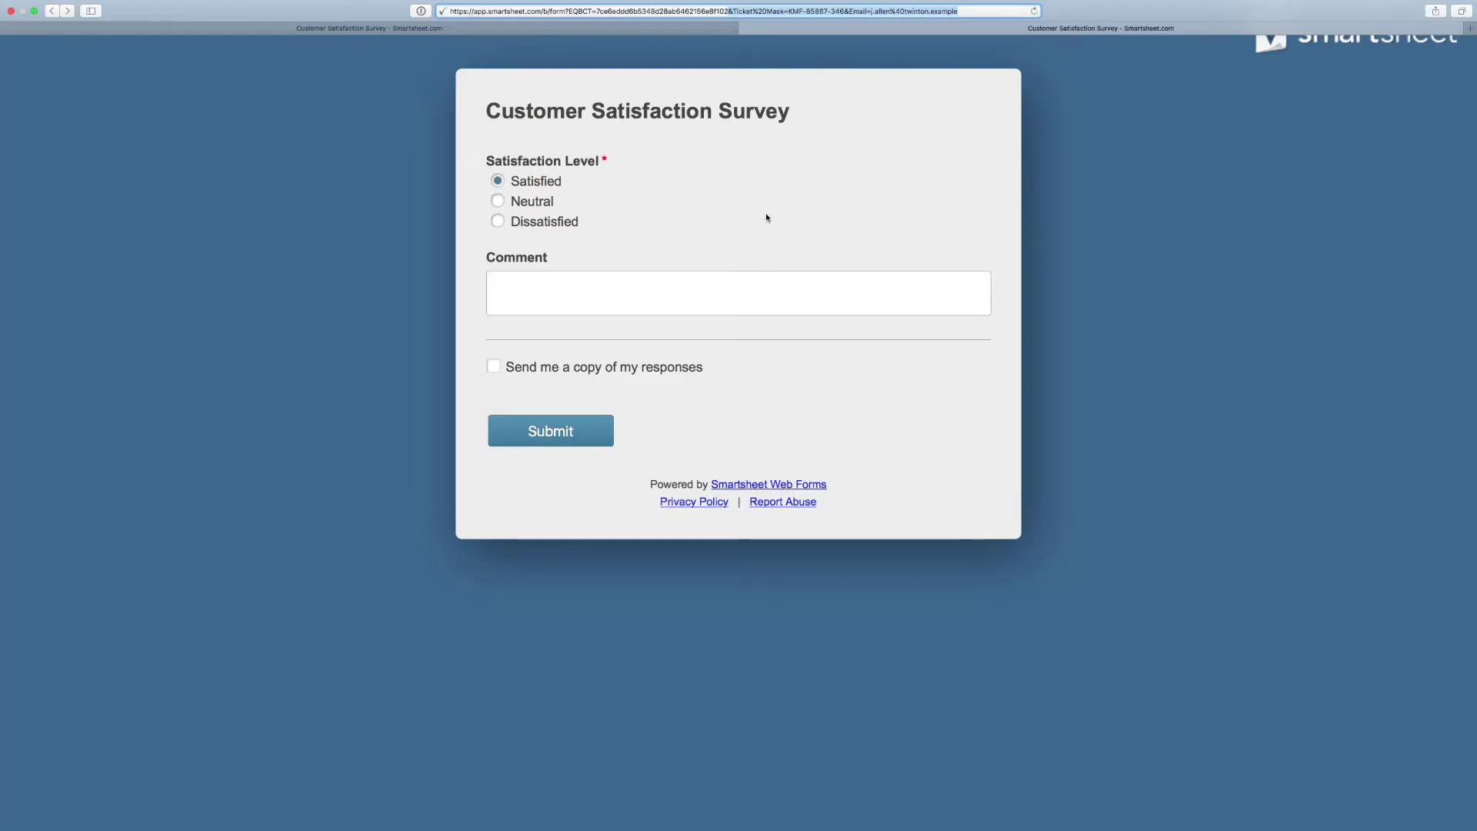
Step: Enter the comment 'Everything is great! Good job!' and submit the Satisfied survey response
click(567, 277)
text(Everything is great! Good job!)
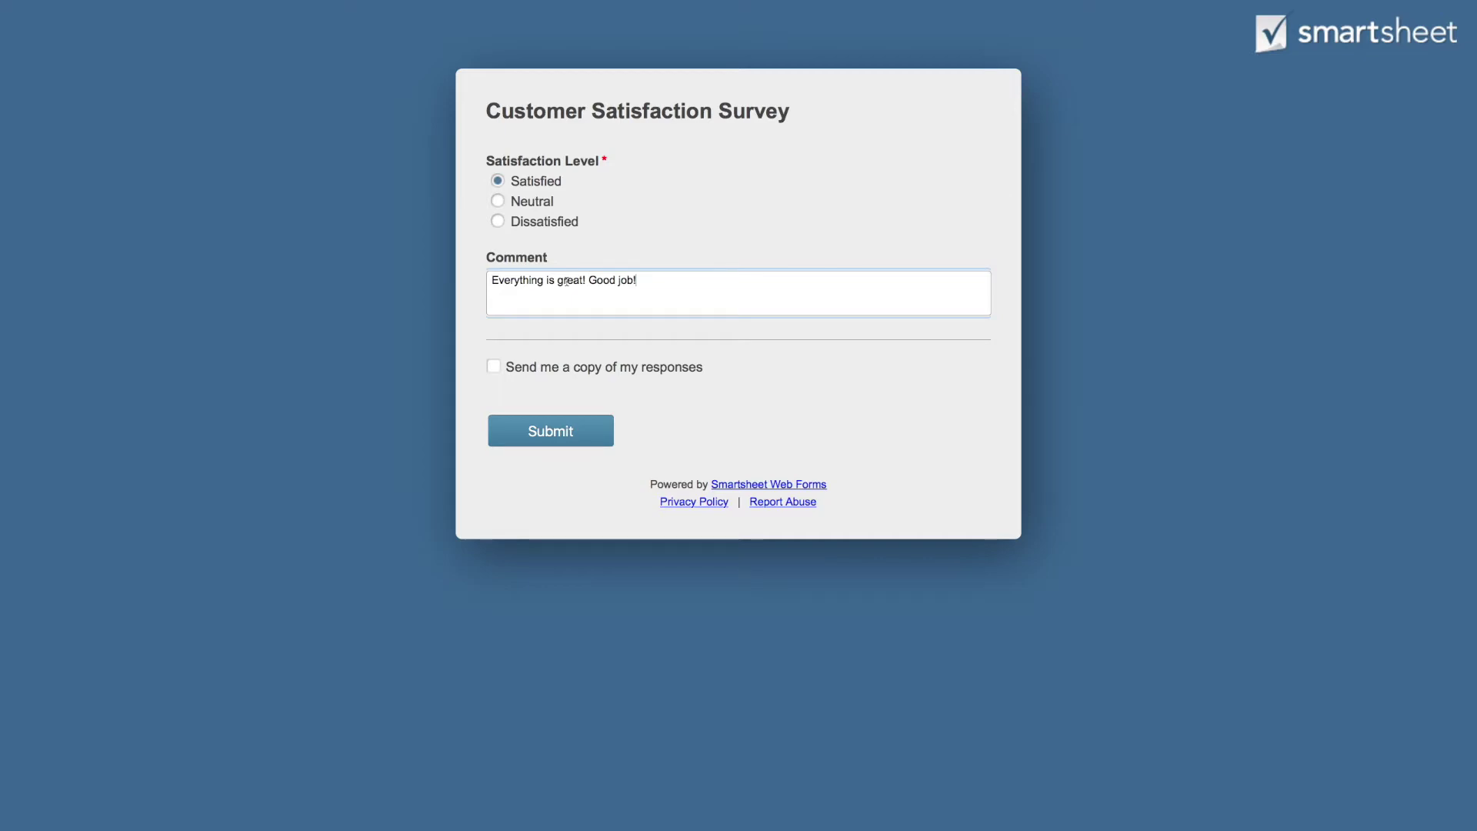
click(569, 430)
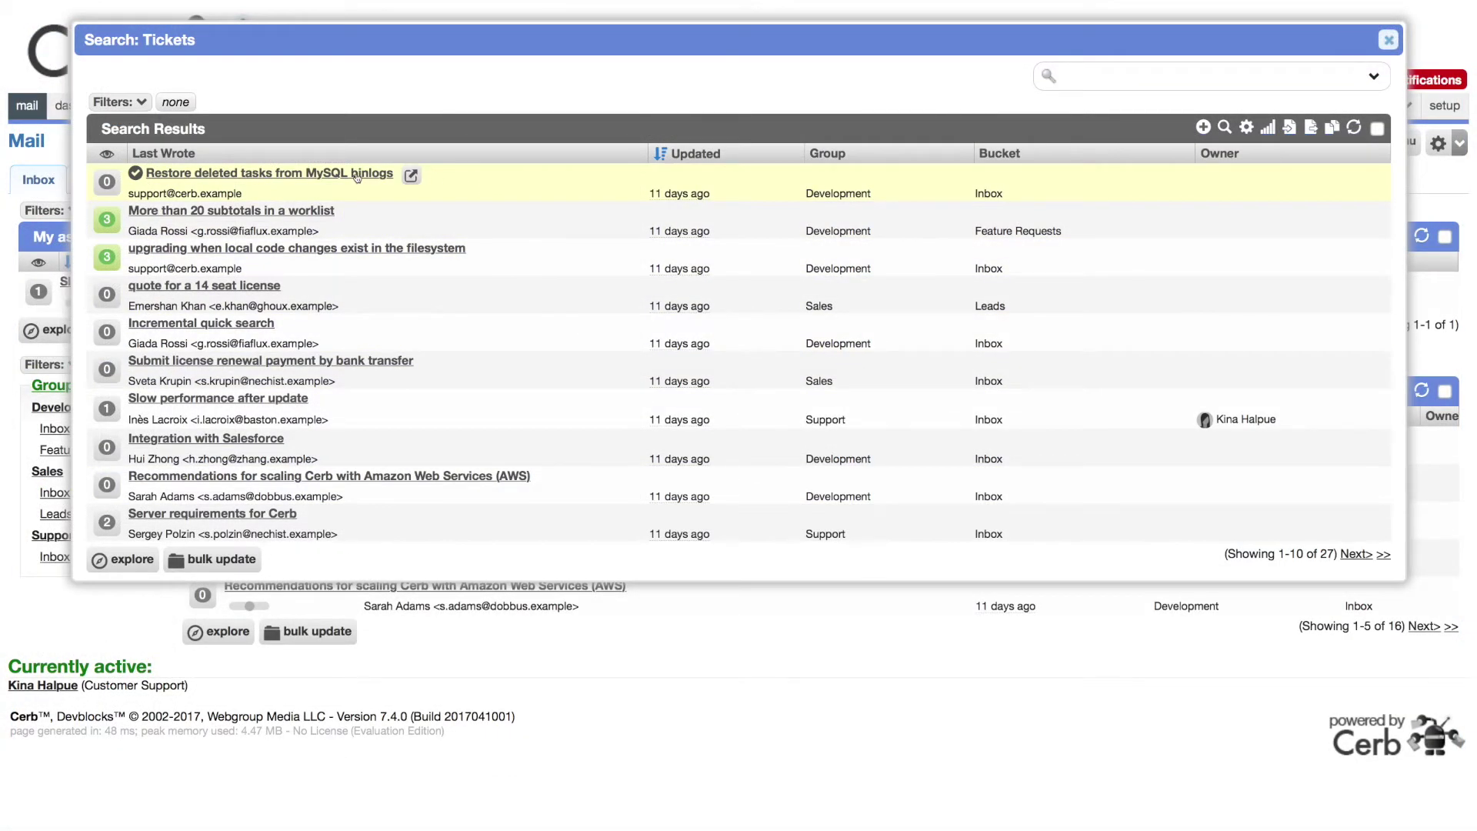
Step: Open the 'Restore deleted tasks from MySQL binlogs' ticket and check its satisfaction fields: Satisfied, 'Everything is great! Good job!'
click(356, 174)
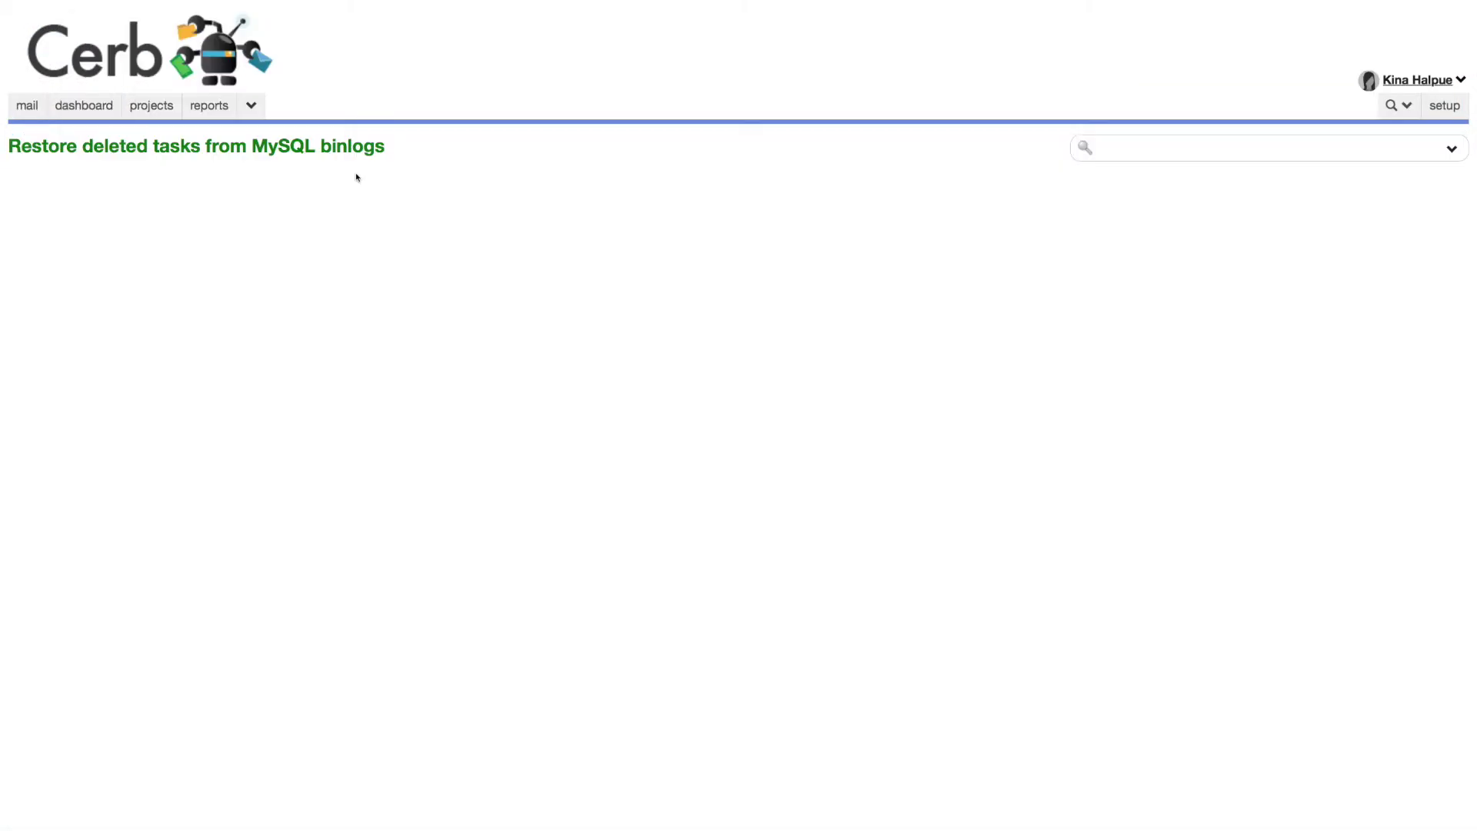
drag(29, 395, 746, 423)
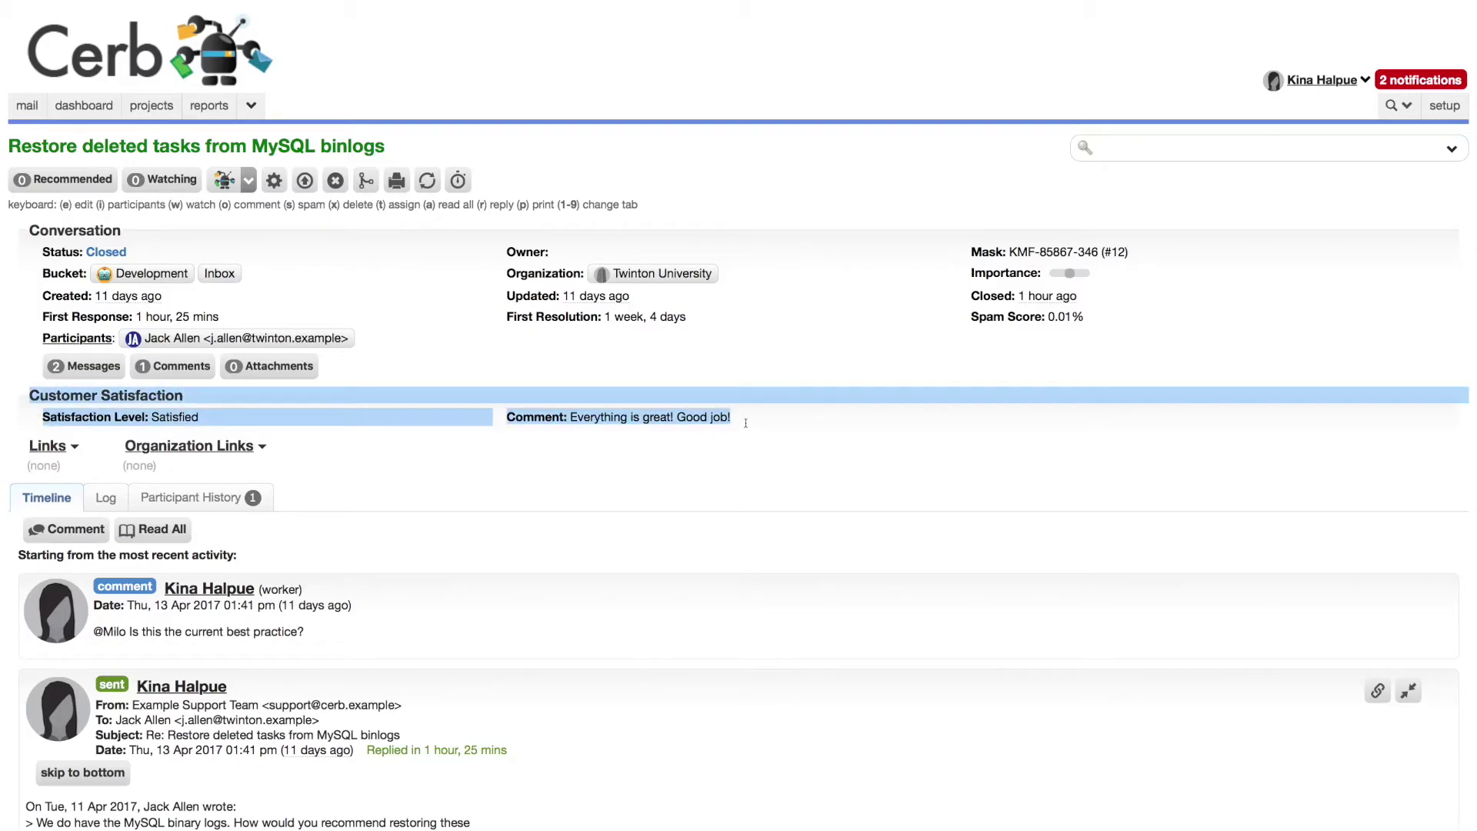
click(467, 369)
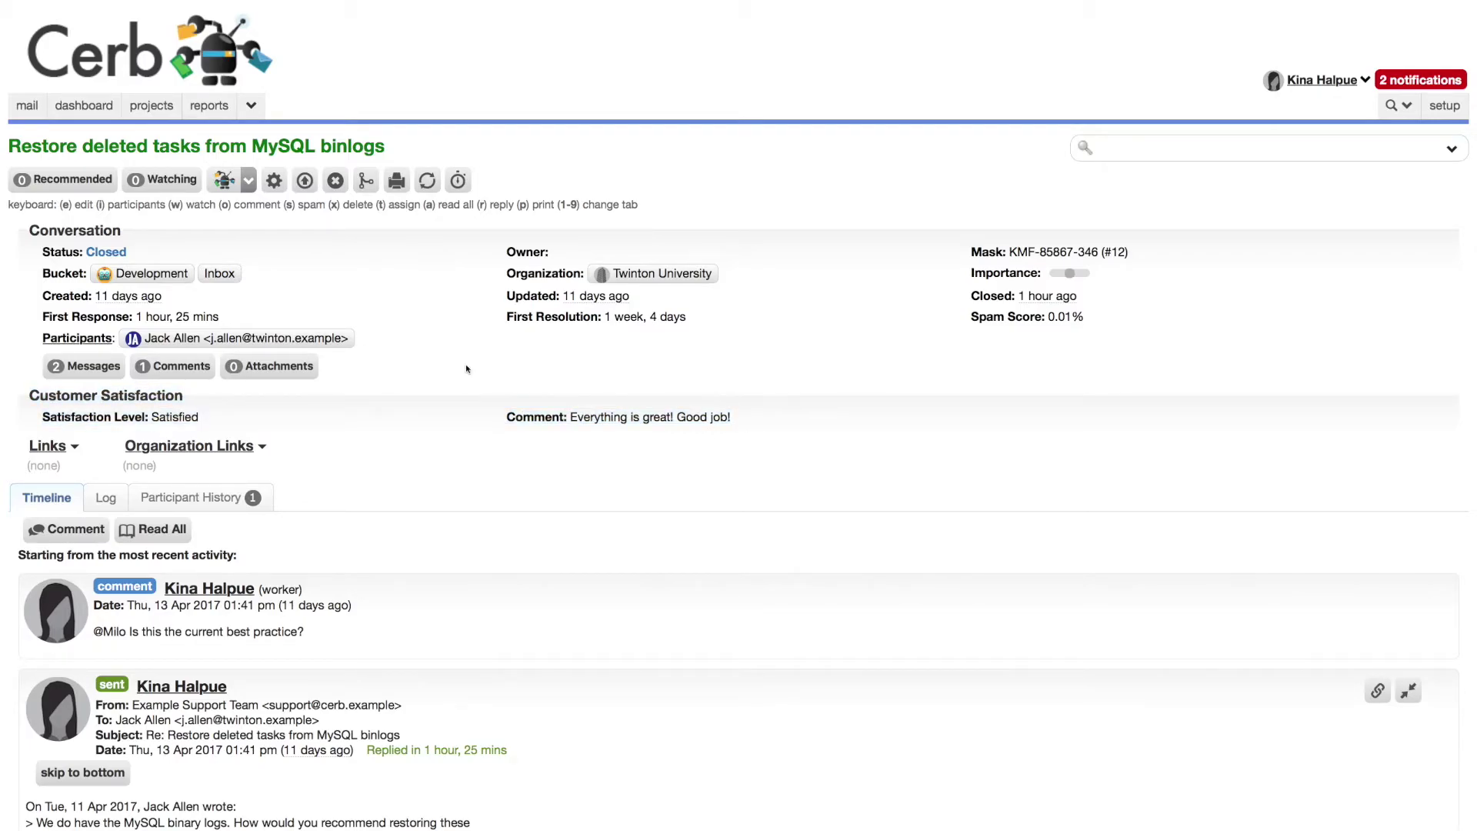